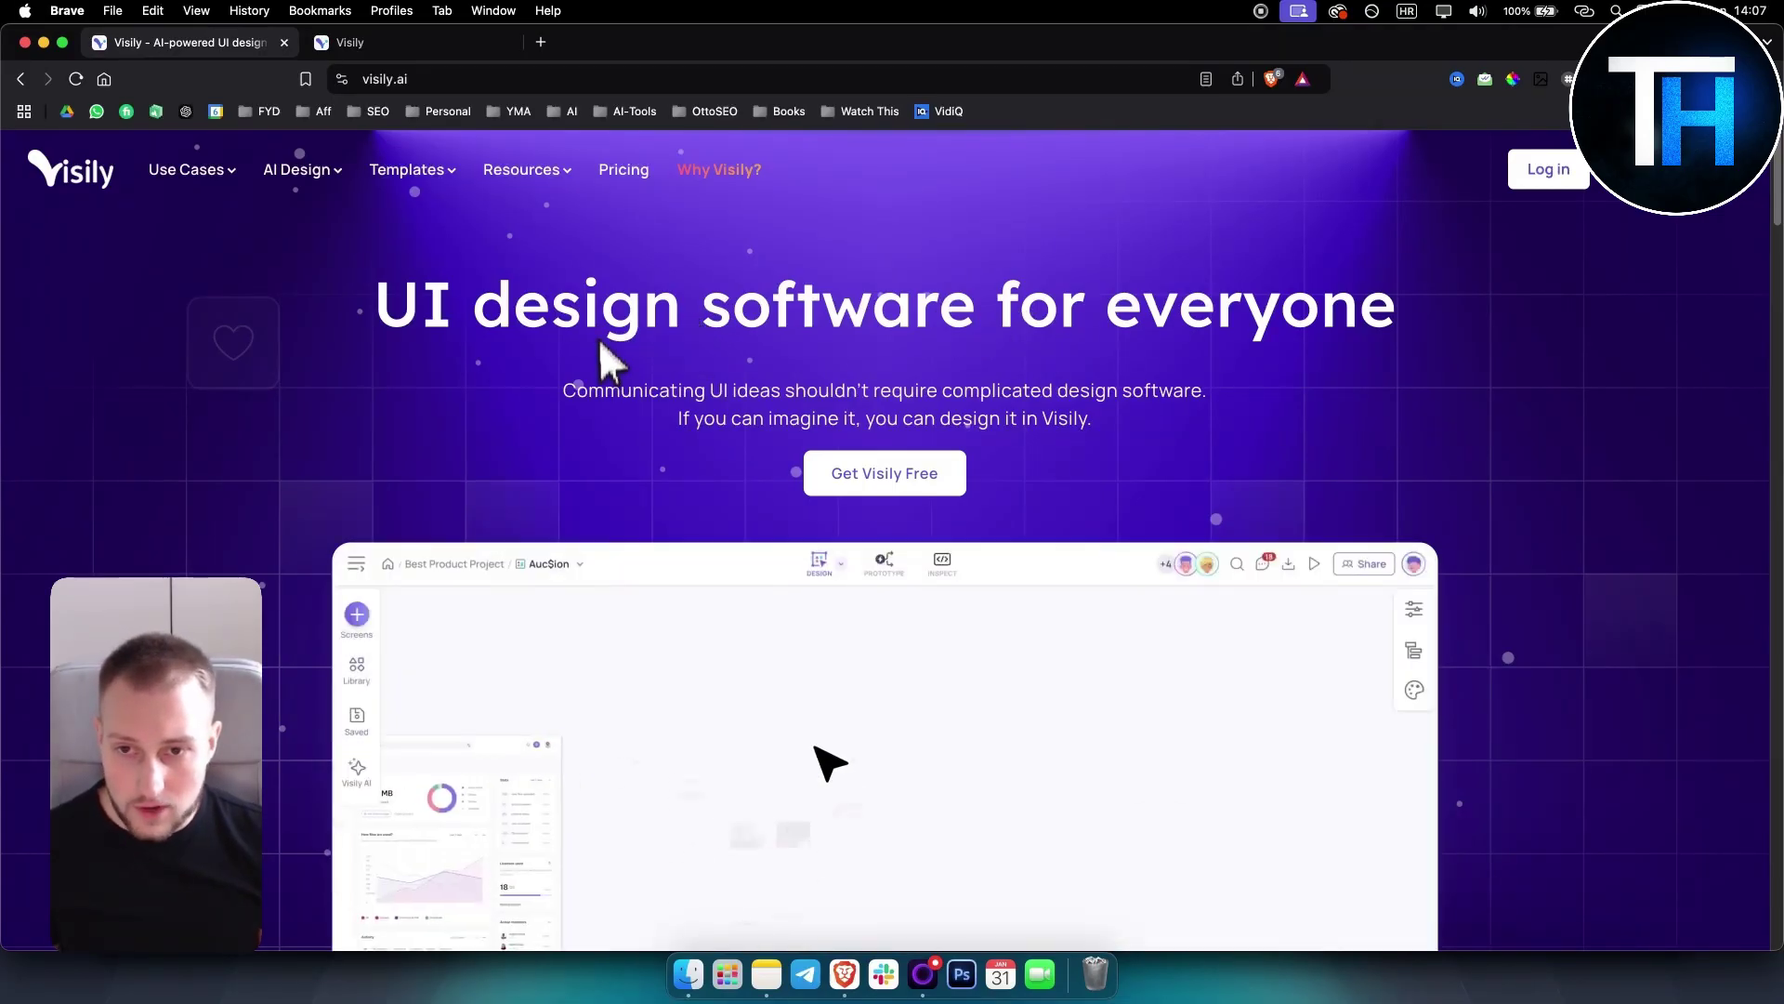
Step: Scroll through Visily's homepage, then go to the plans and pricing page
scroll(434, 390, "down", 5)
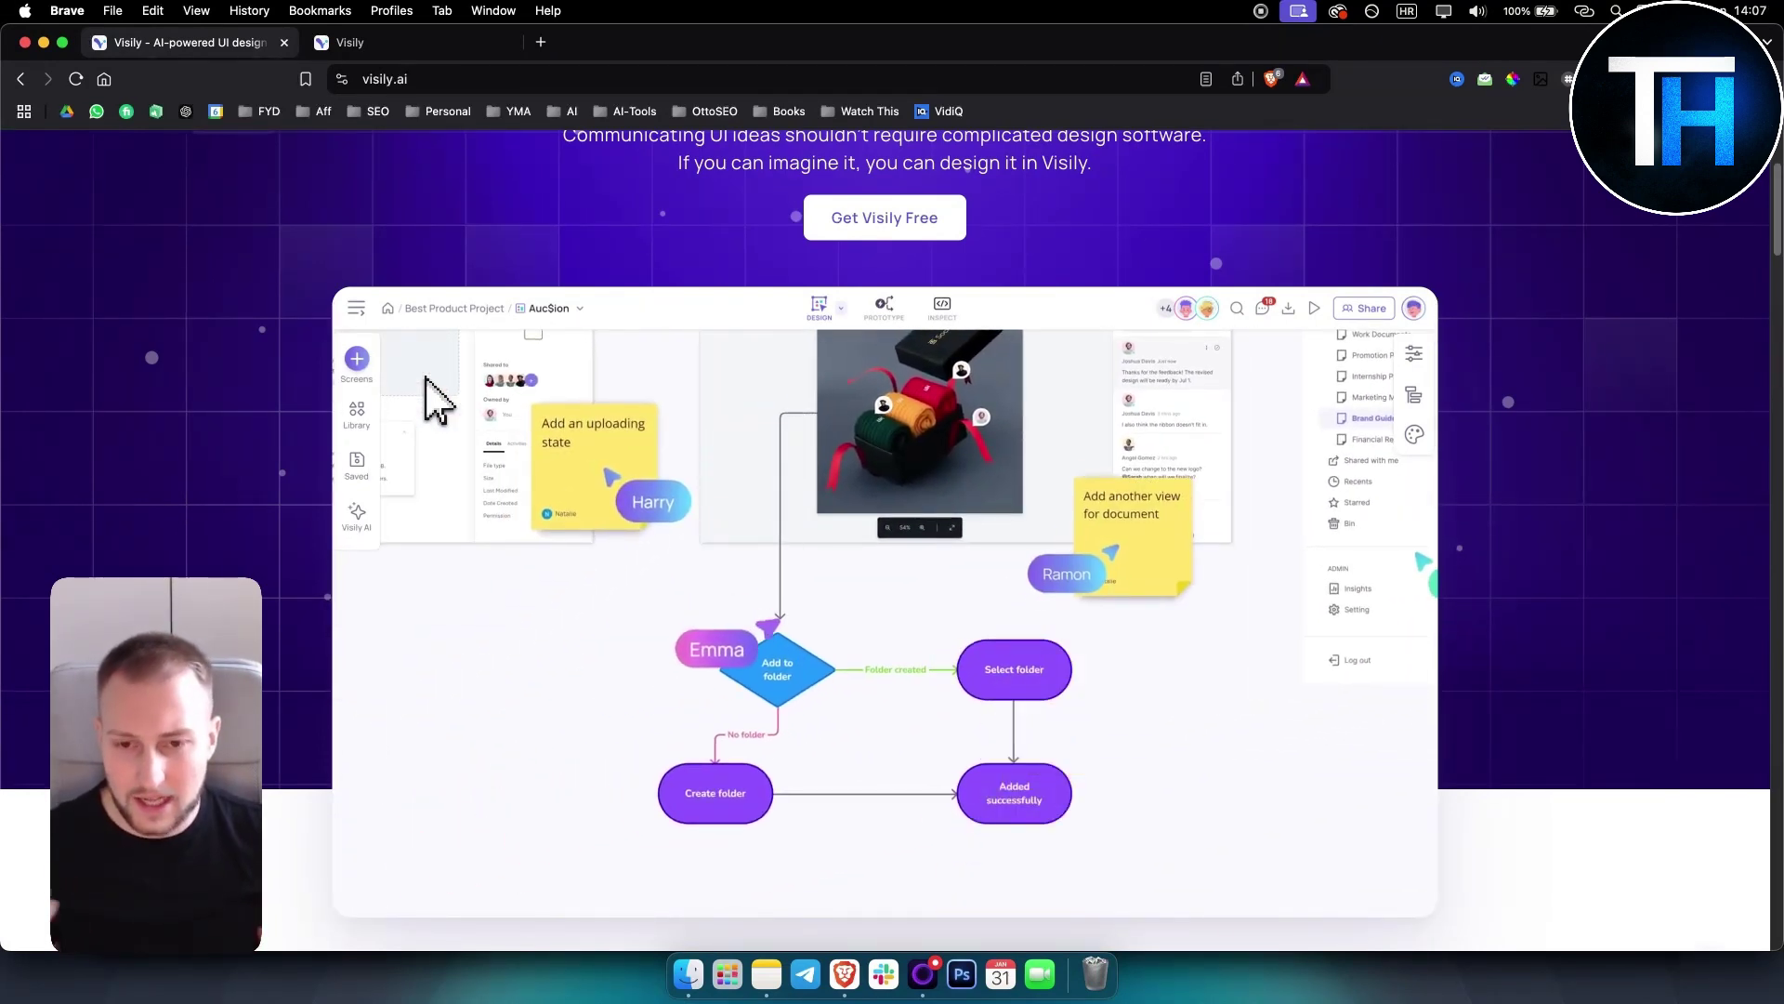
scroll(431, 399, "down", 8)
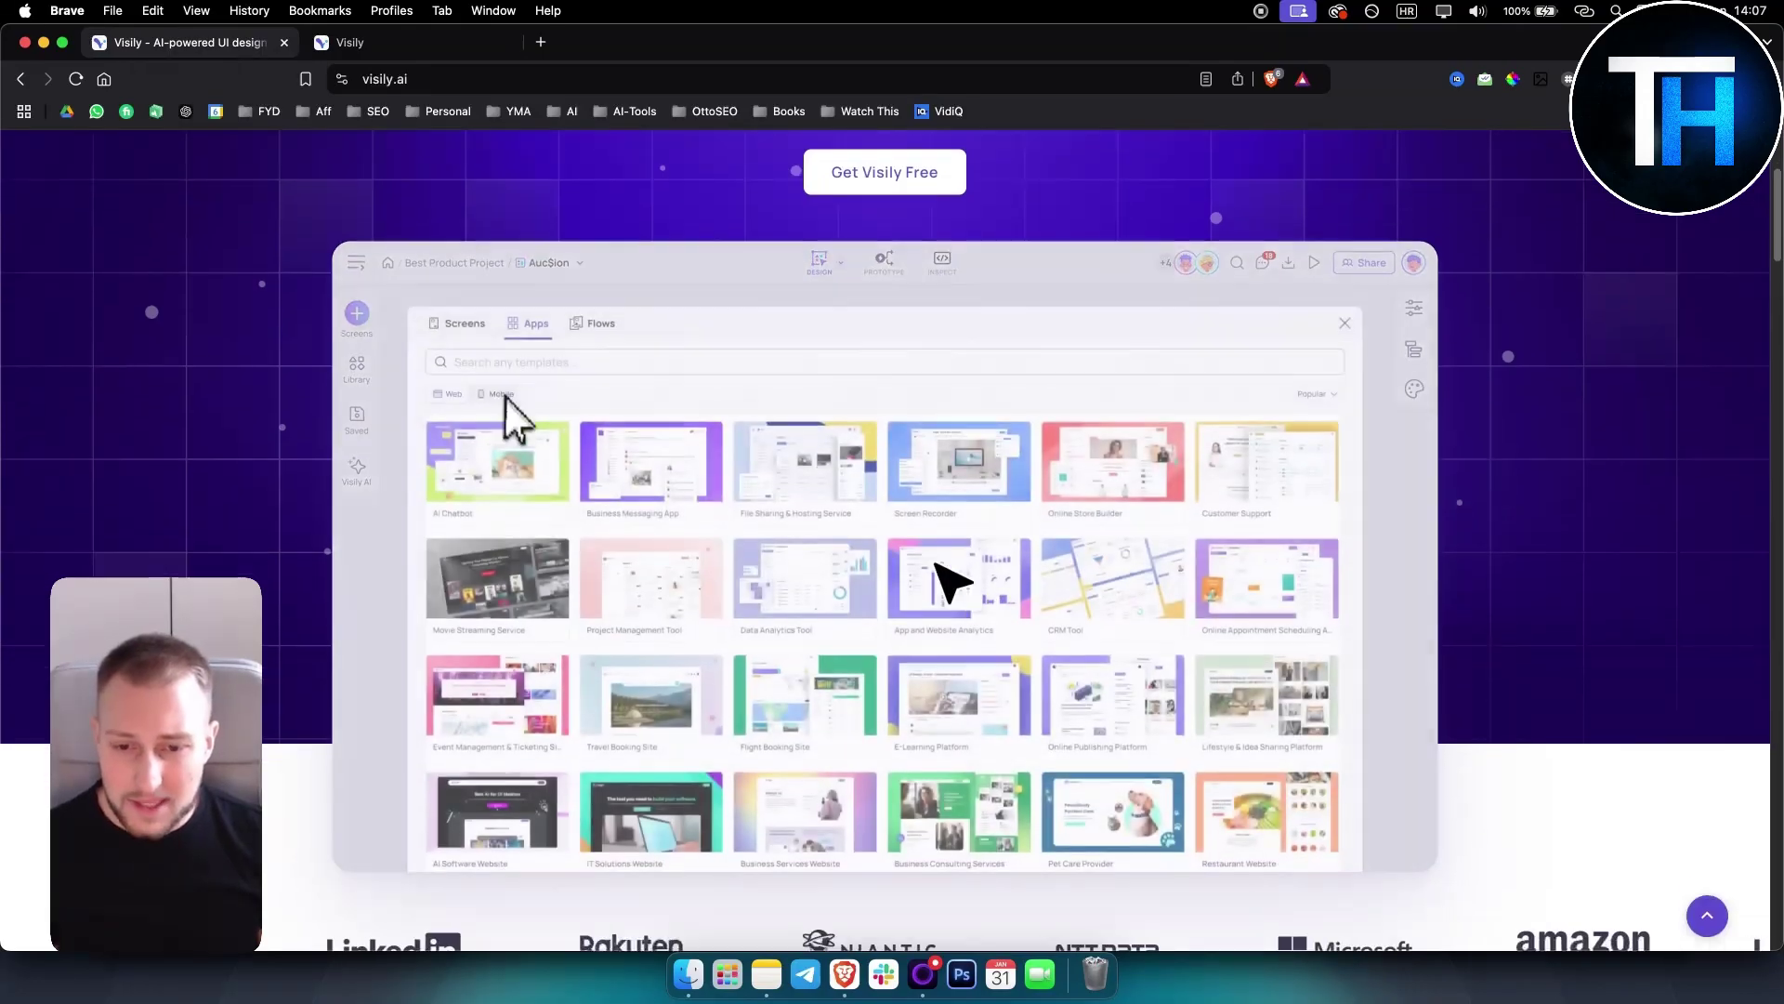
scroll(334, 539, "down", 12)
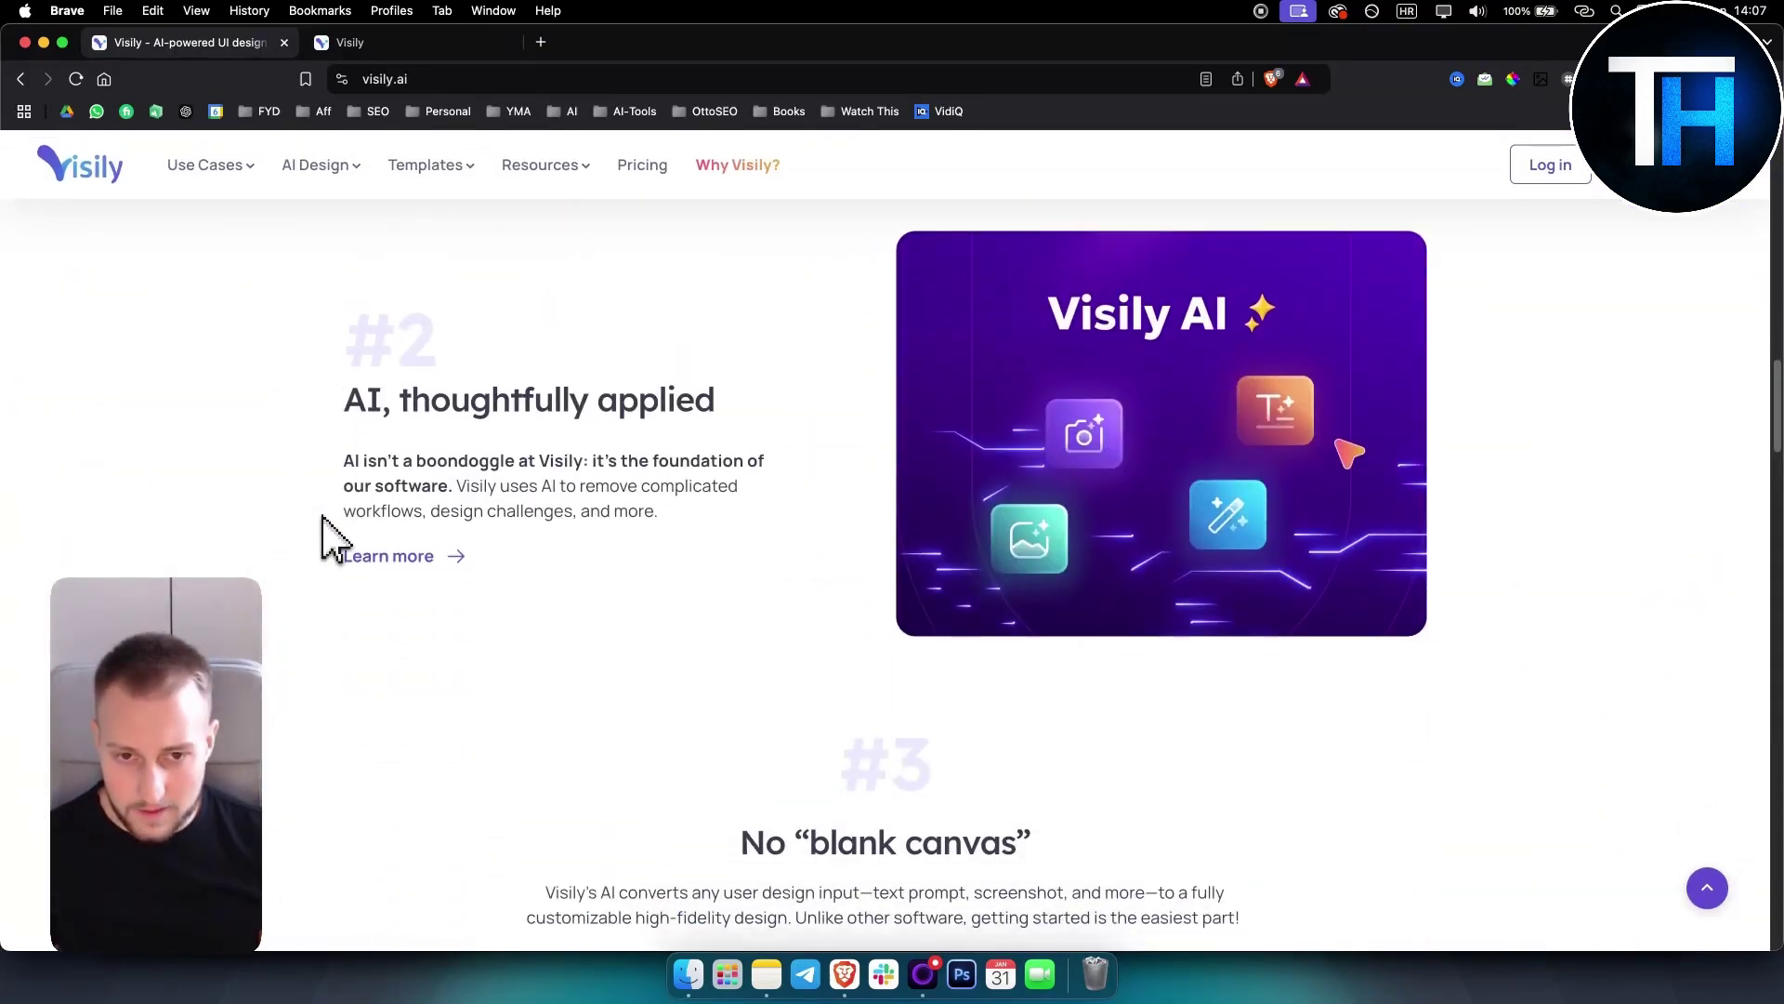
scroll(327, 542, "up", 6)
scroll(332, 537, "up", 1)
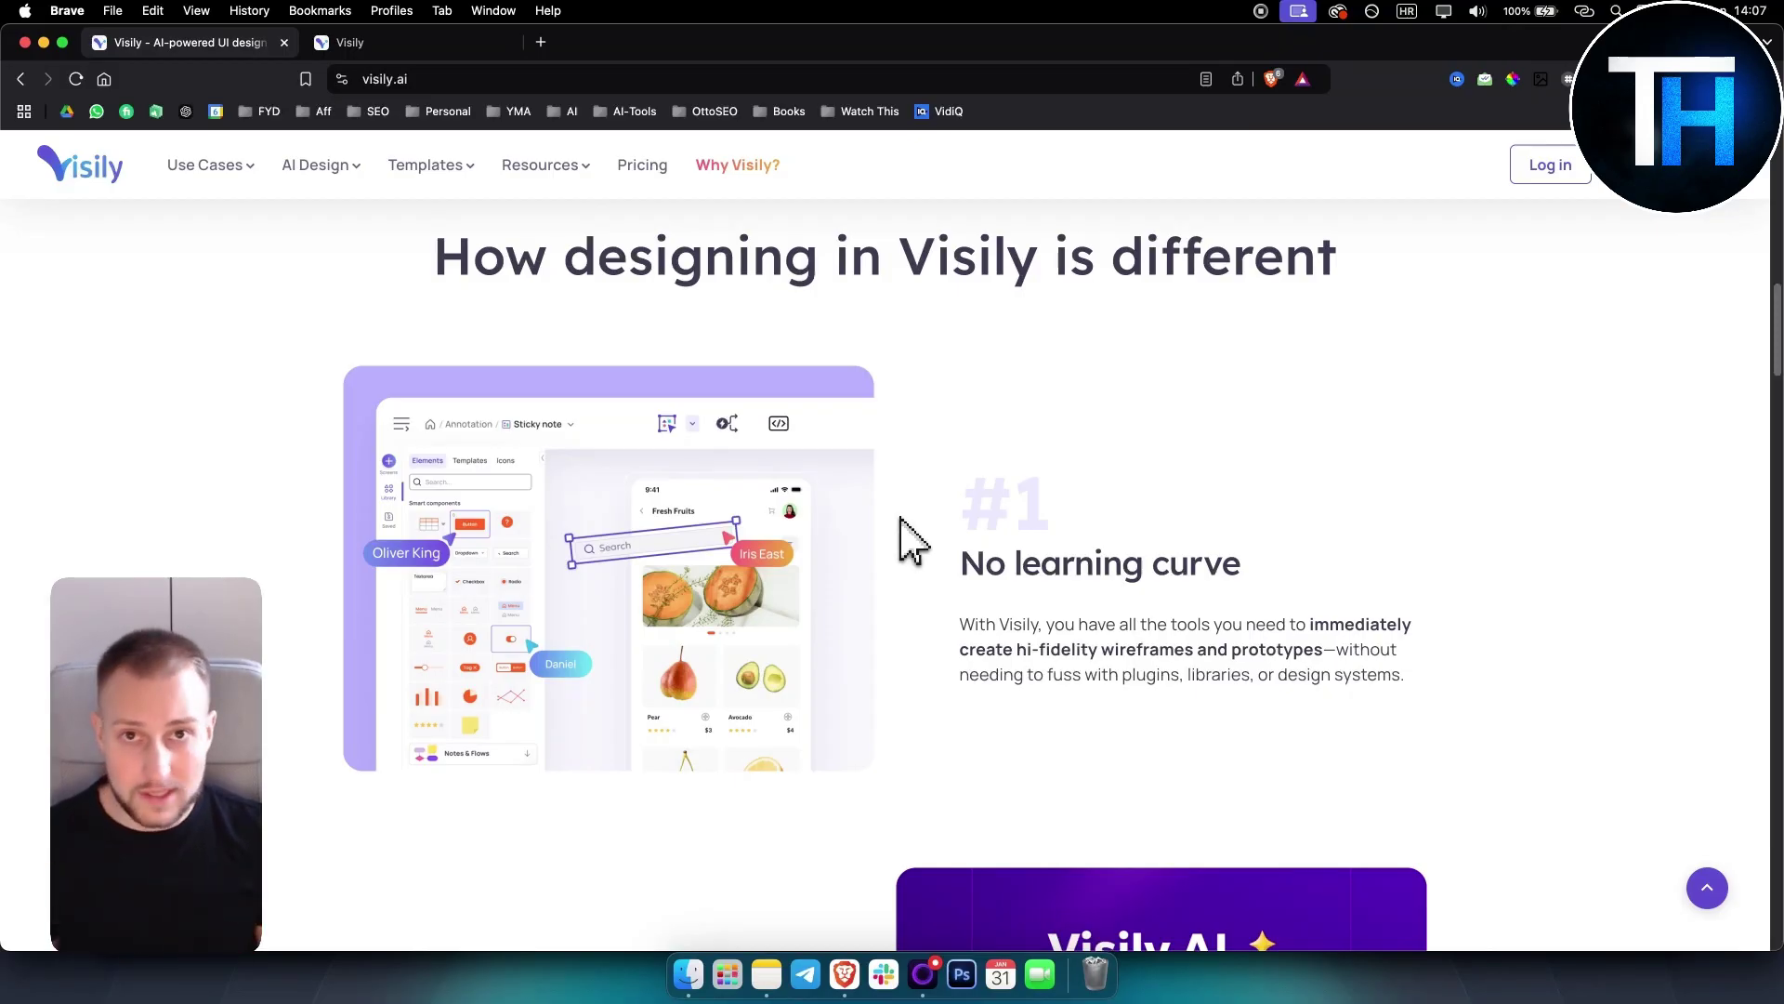
scroll(929, 548, "down", 9)
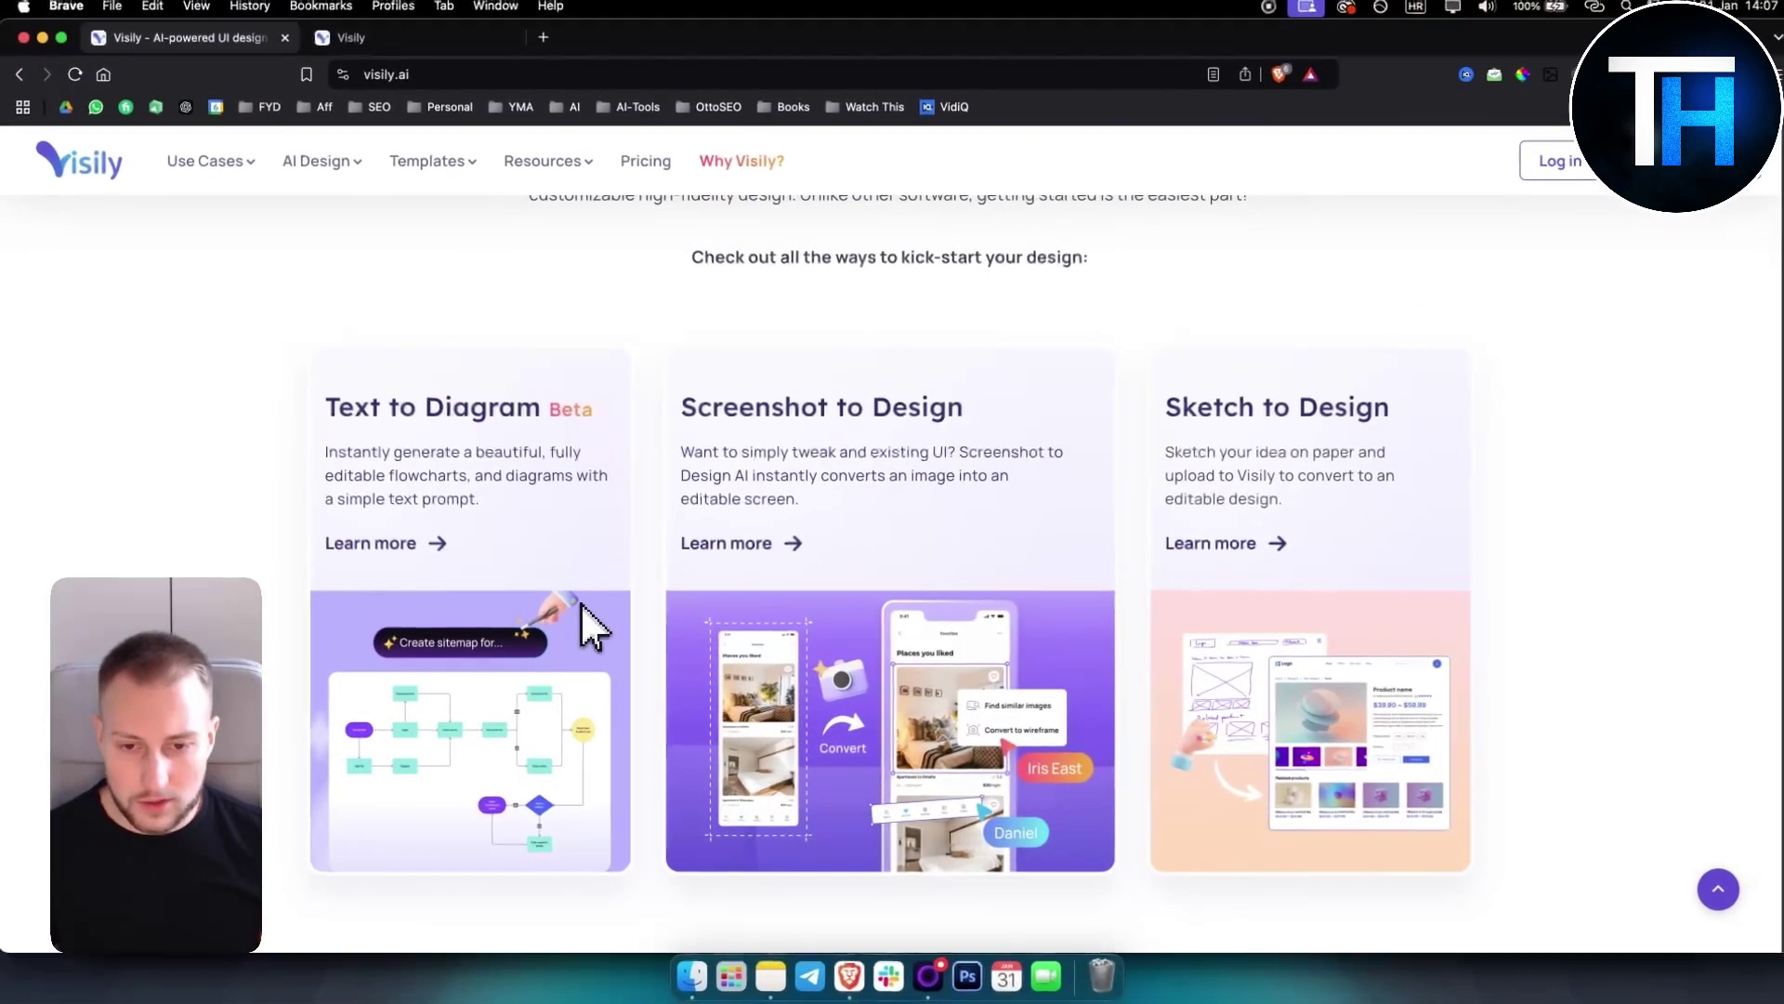
scroll(578, 602, "down", 1)
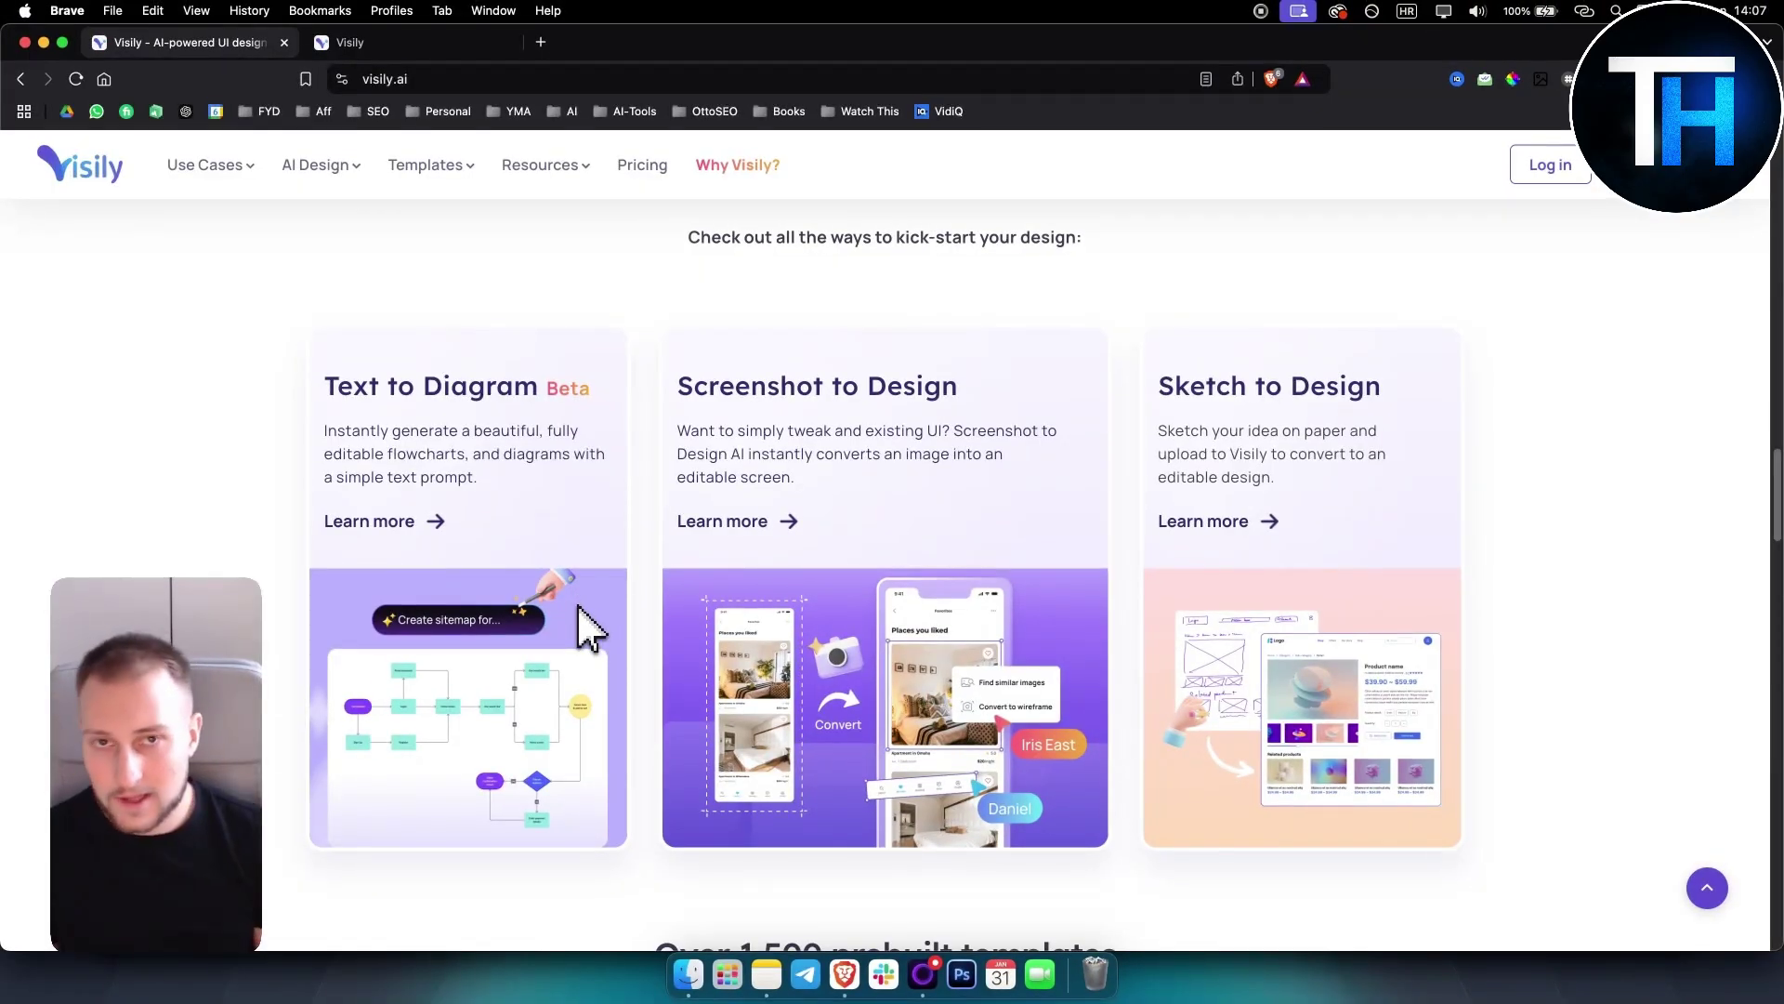
scroll(836, 605, "down", 8)
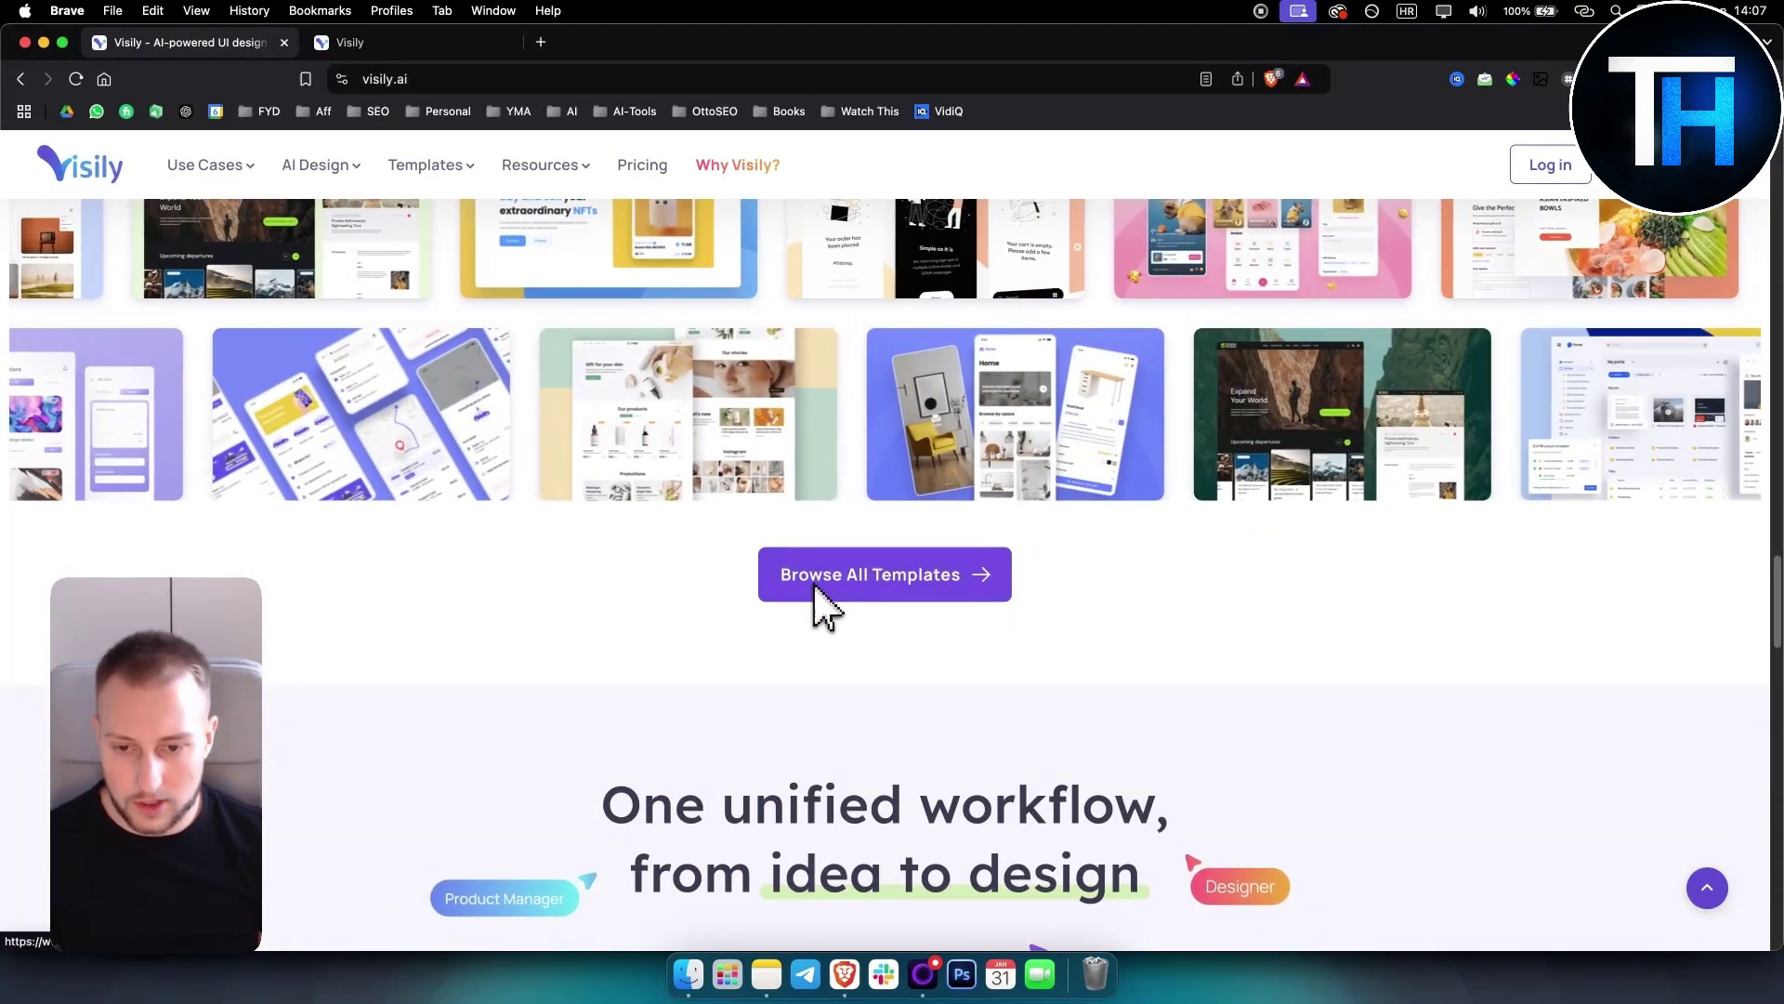
scroll(818, 604, "up", 7)
scroll(817, 604, "up", 10)
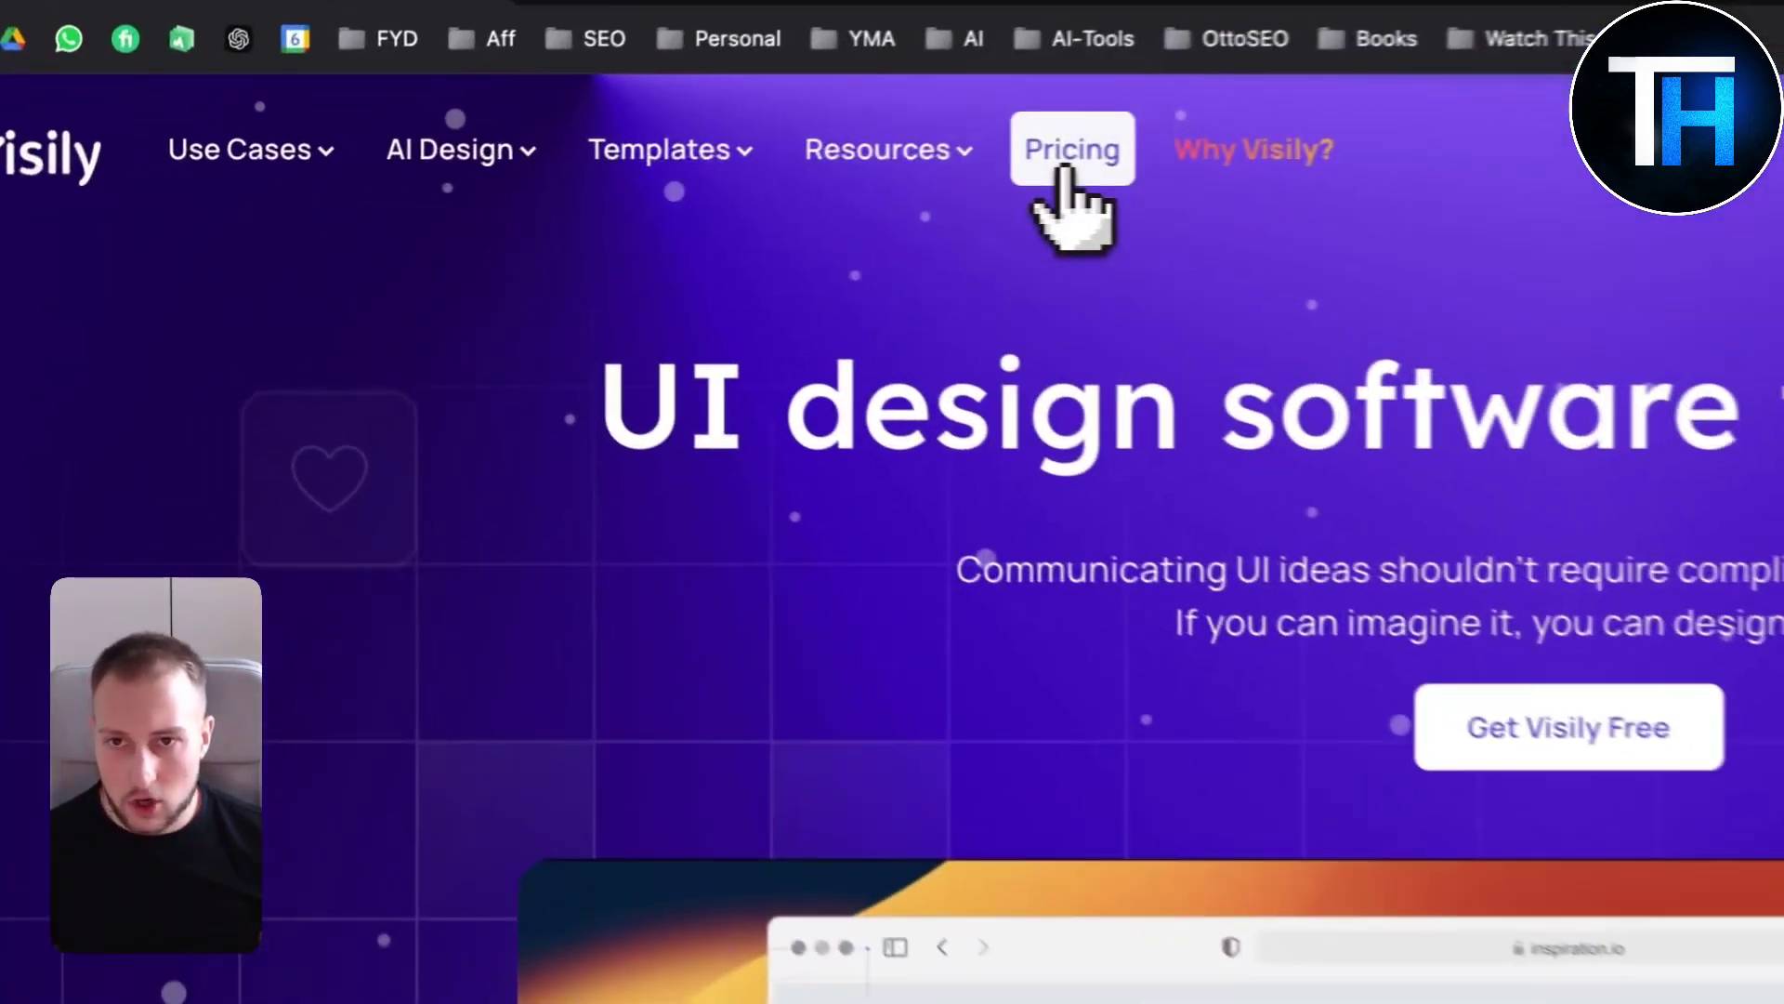
left_click(624, 169)
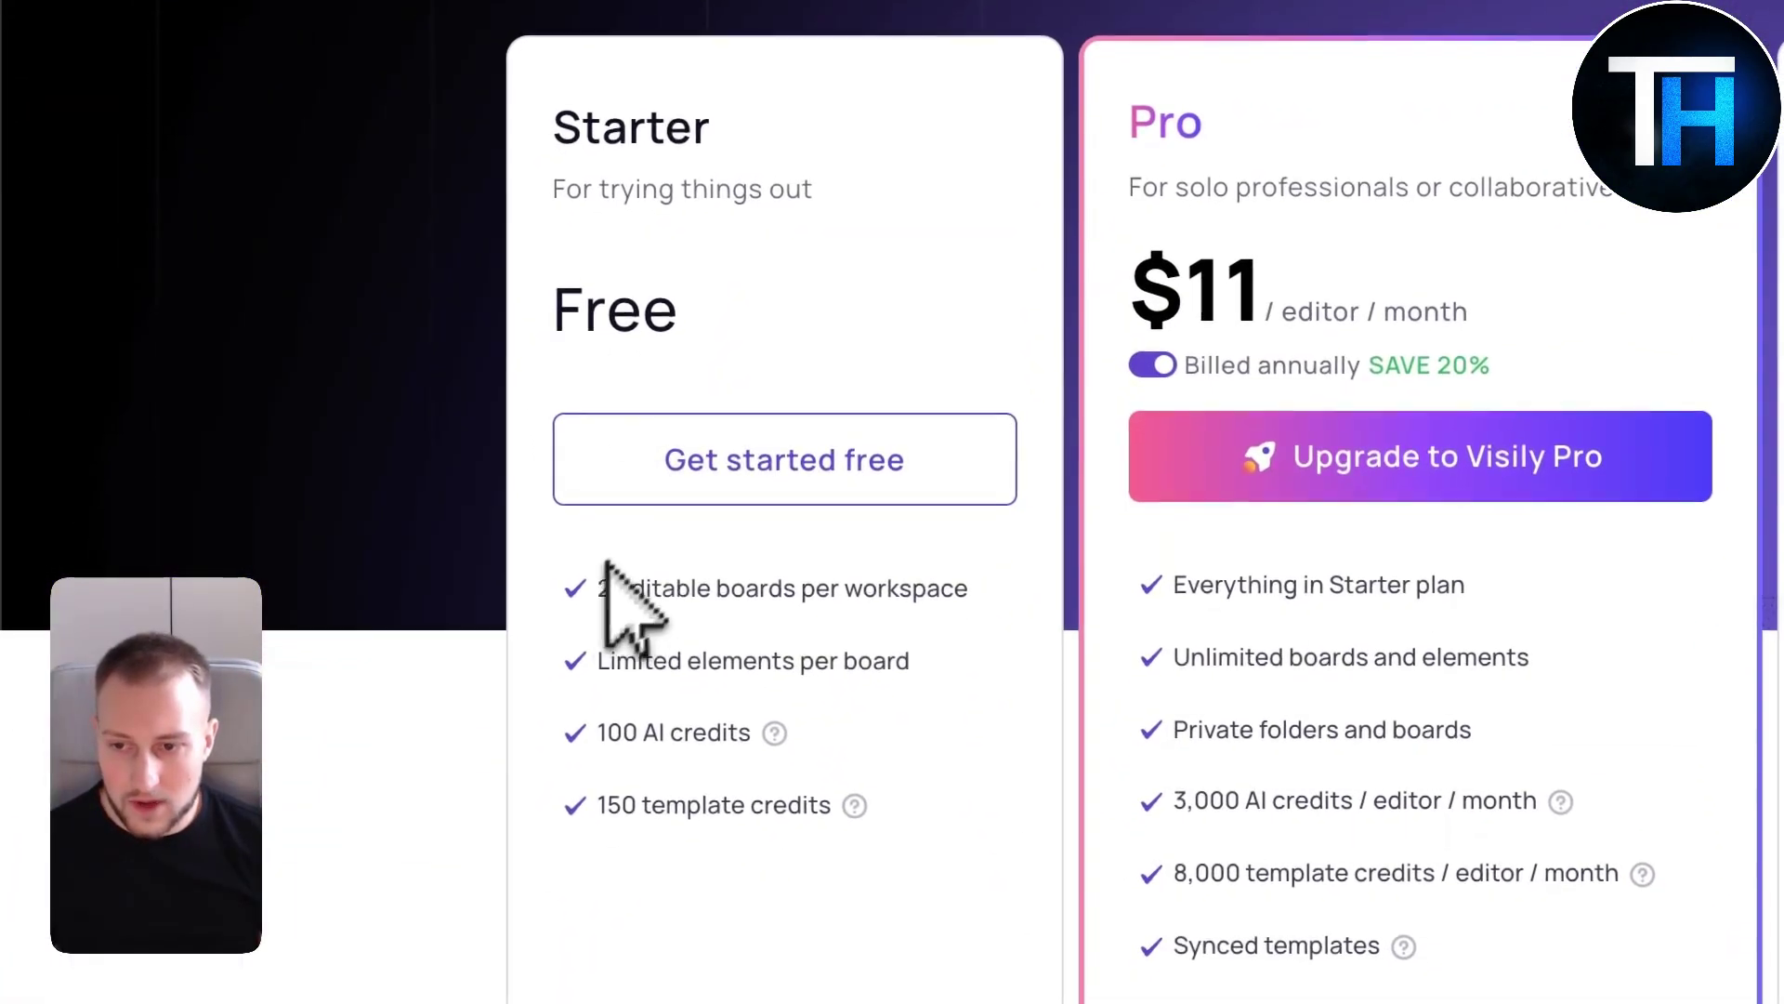
Step: Review the Starter plan limits: boards, elements per board, 100 AI credits, 150 template credits
left_click_drag(578, 742, 996, 746)
left_click_drag(599, 662, 971, 679)
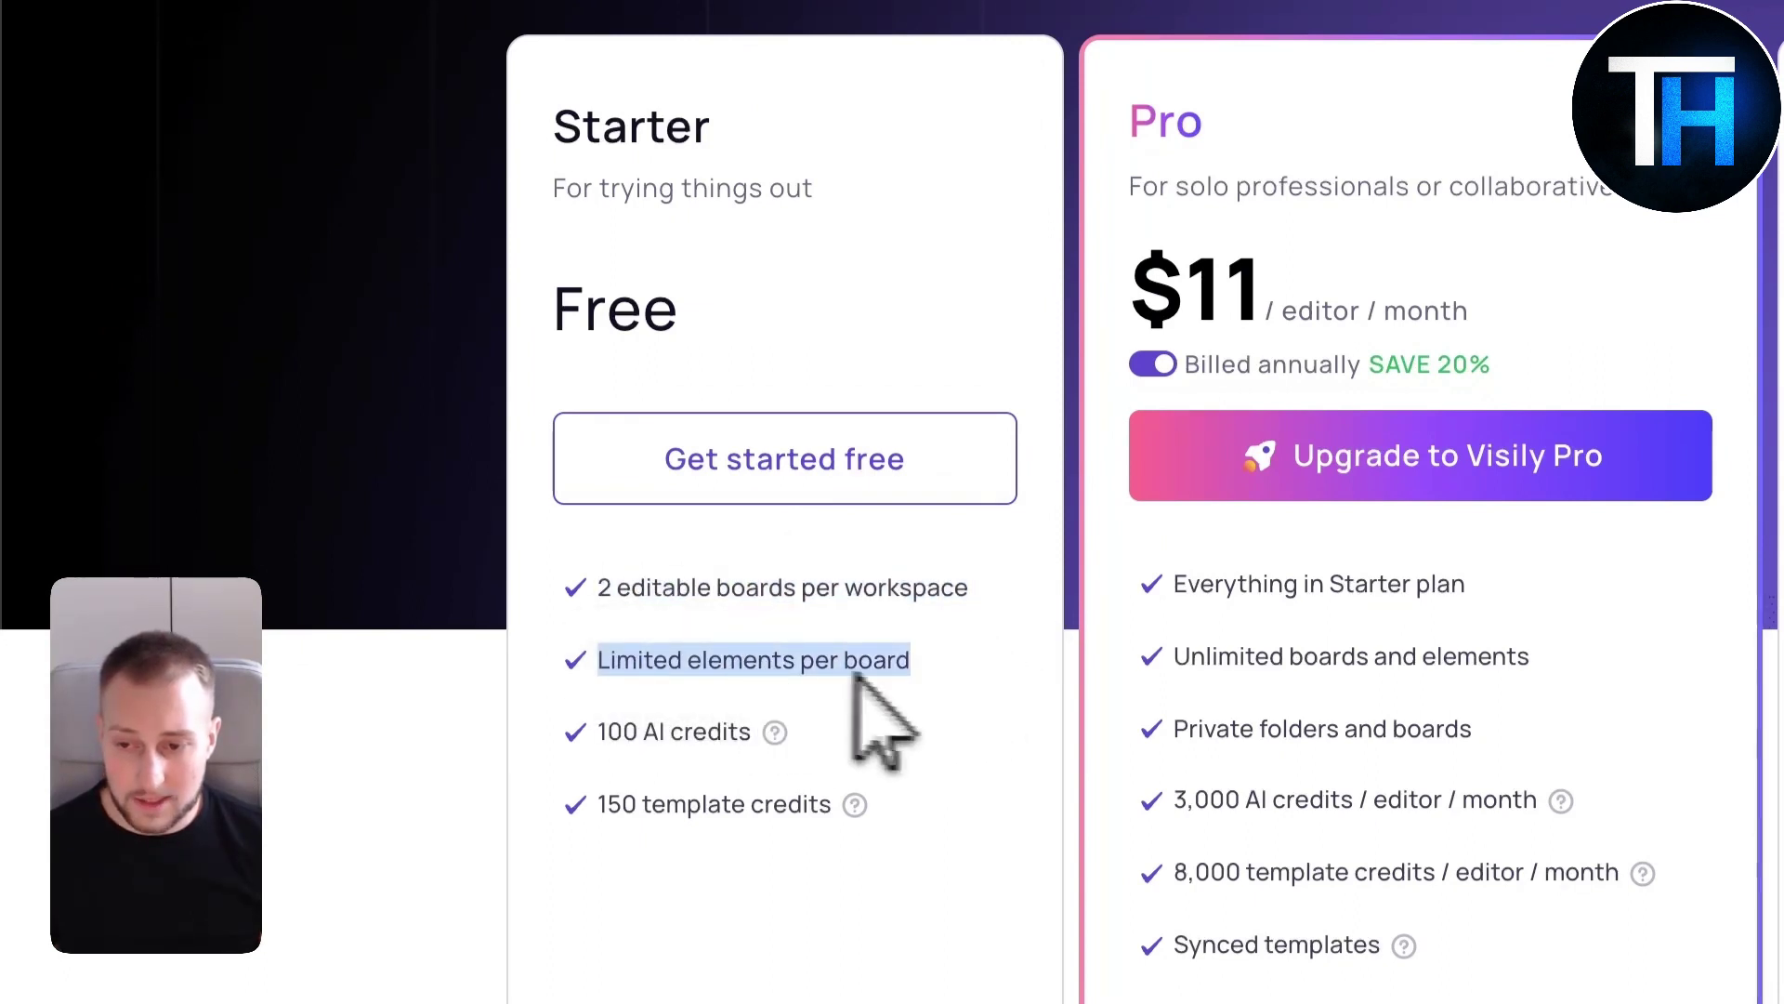
left_click_drag(595, 736, 848, 733)
left_click(729, 868)
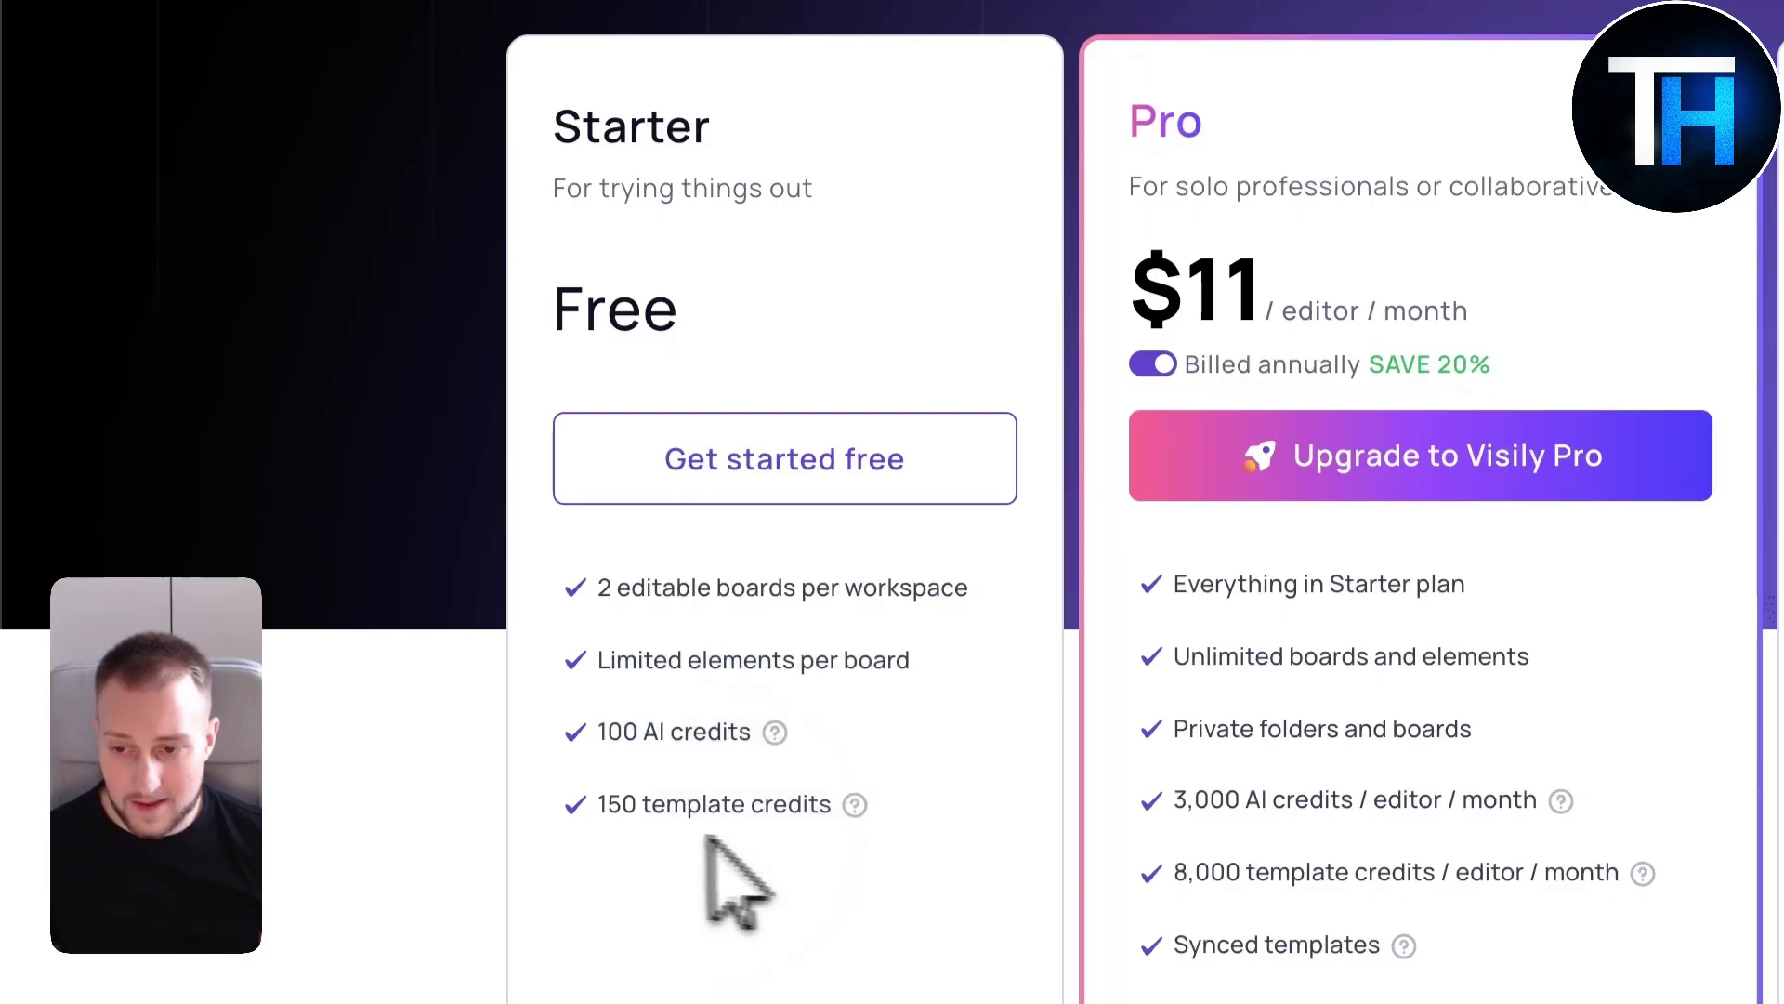
left_click_drag(598, 805, 833, 809)
left_click(844, 838)
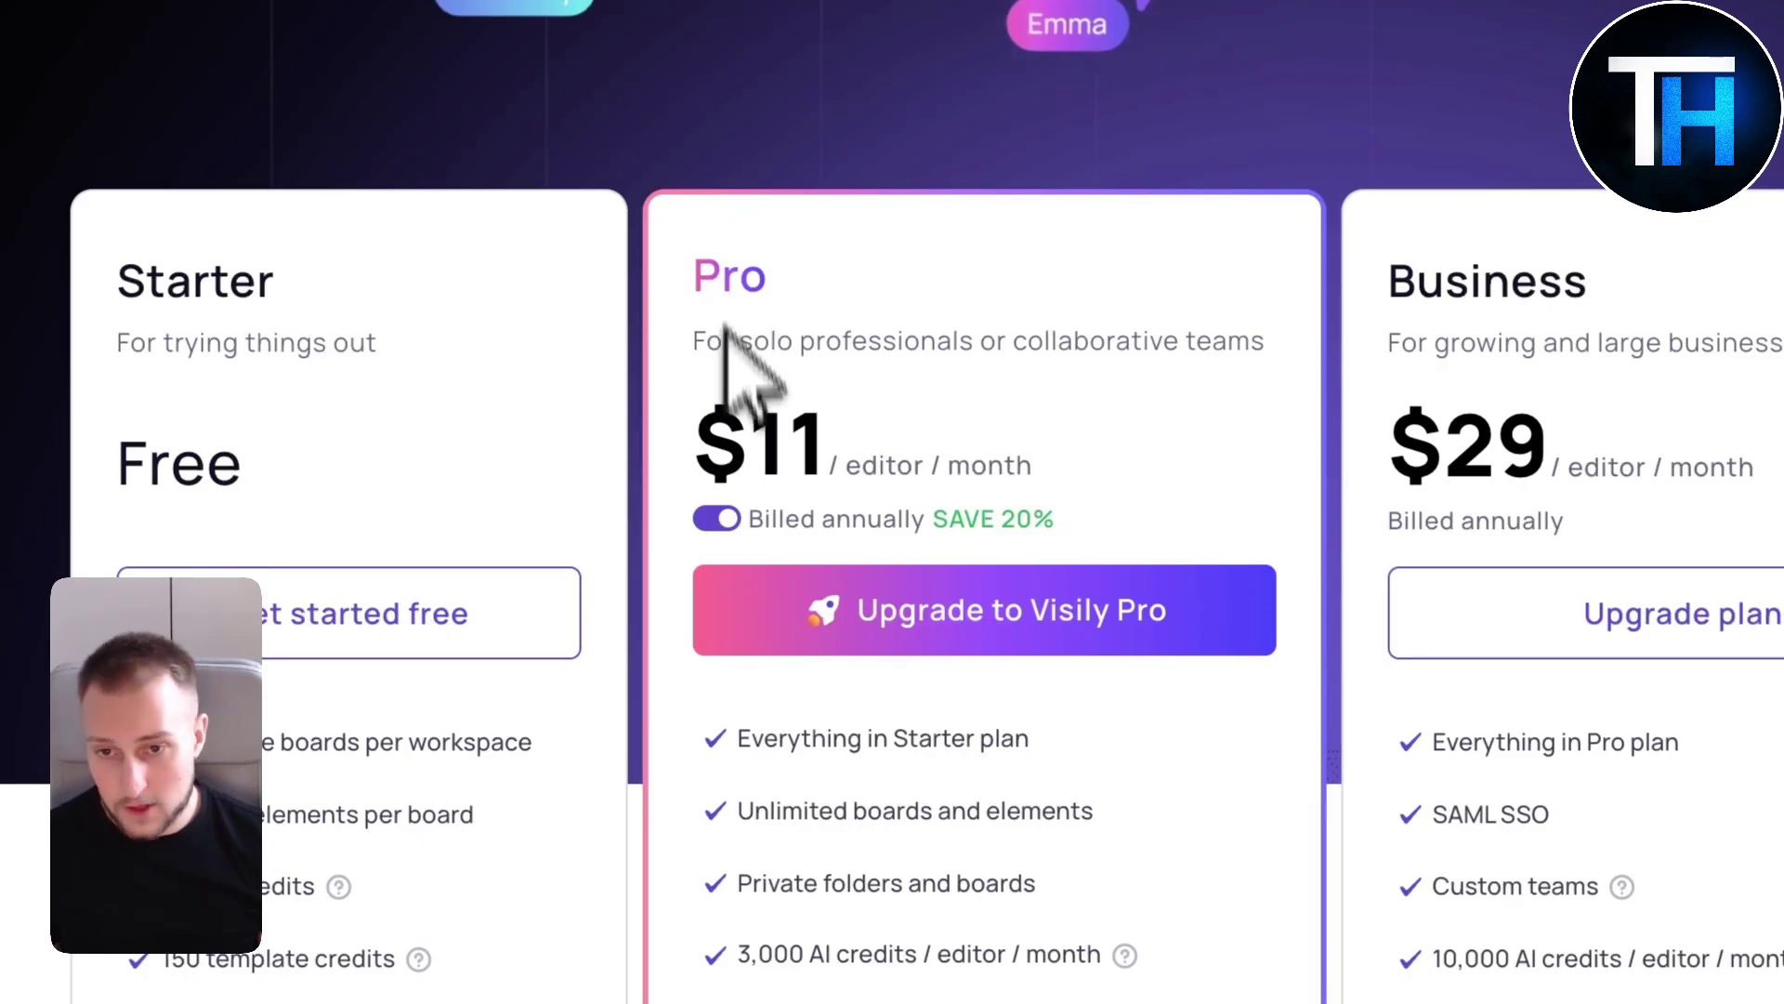
Step: Compare the Pro plan's $11 price and its list of features
left_click_drag(706, 391, 836, 450)
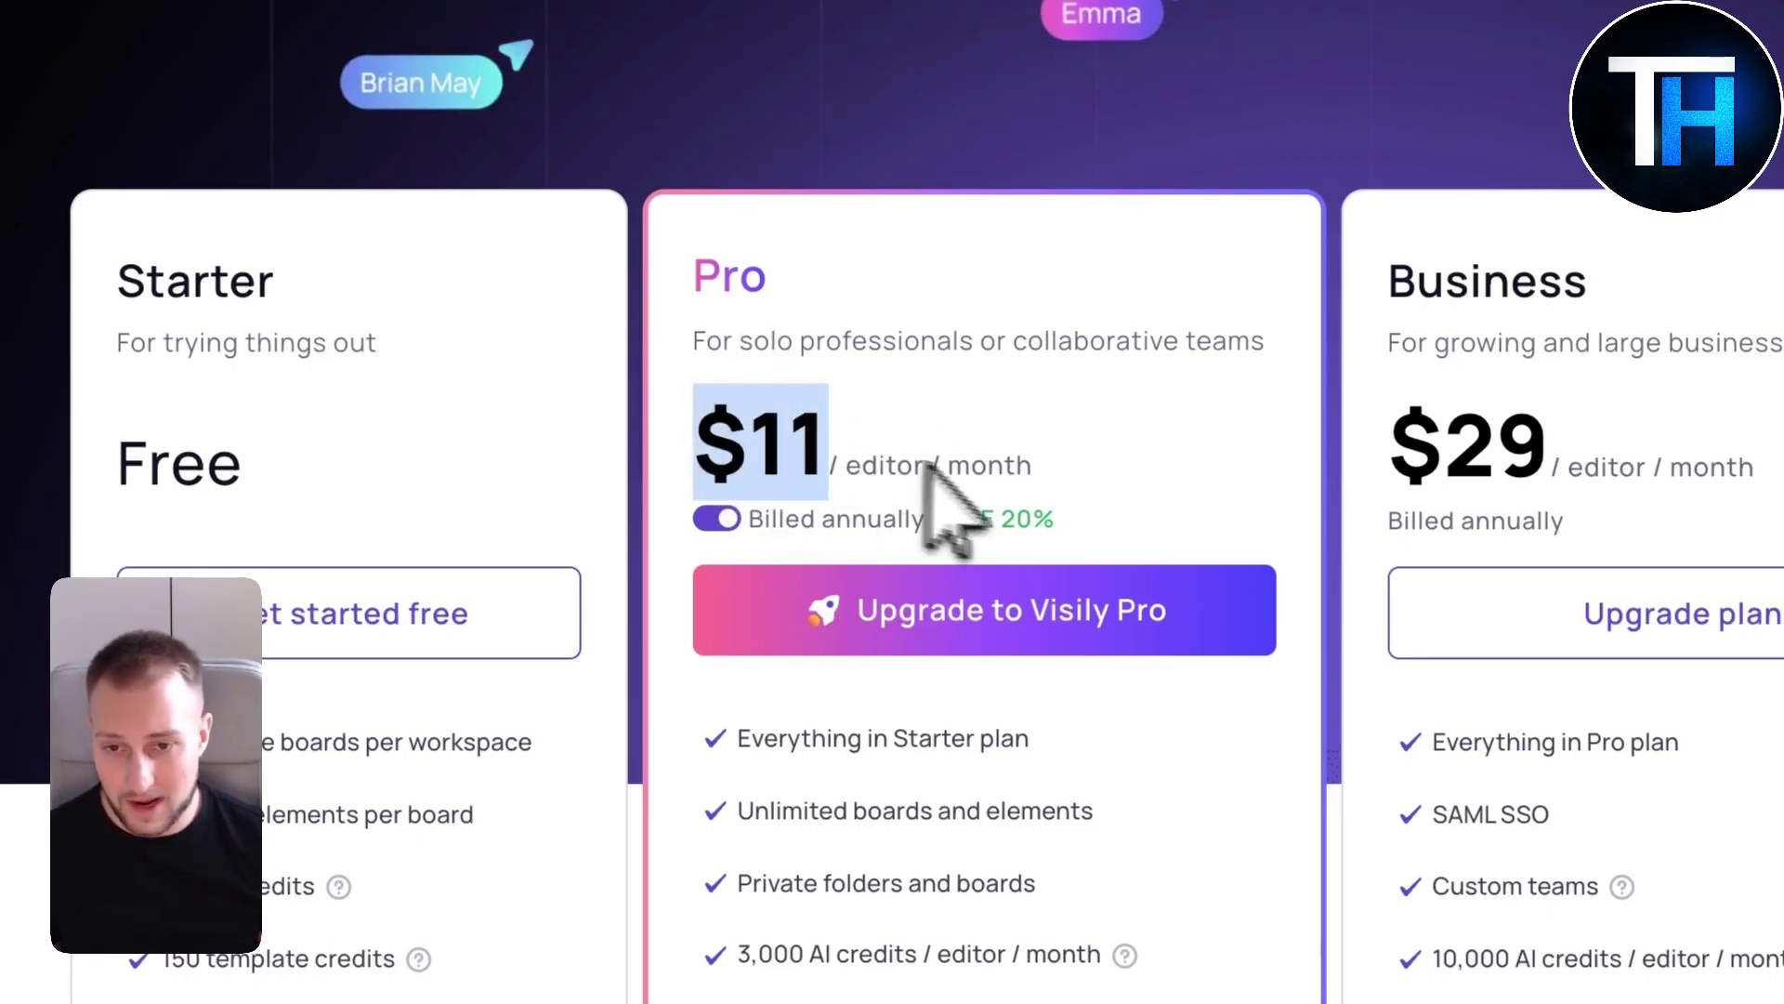
scroll(957, 757, "down", 2)
scroll(957, 758, "down", 1)
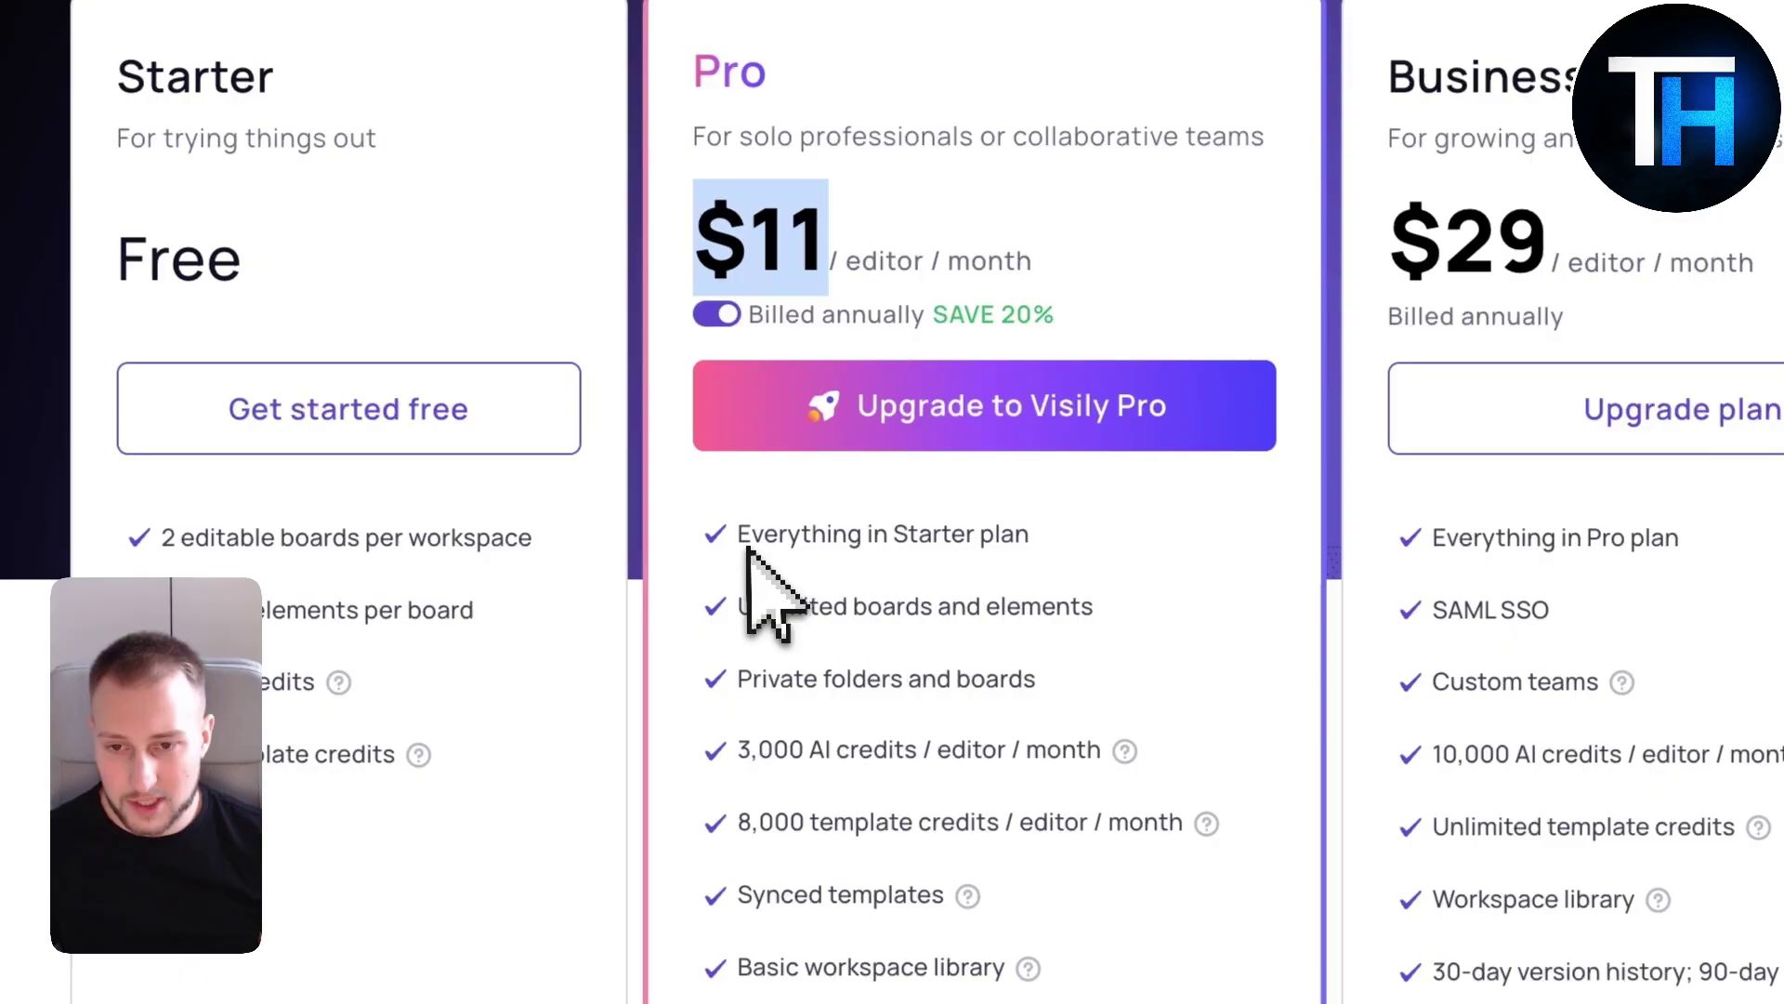
left_click_drag(743, 544, 1056, 550)
left_click_drag(753, 605, 1075, 956)
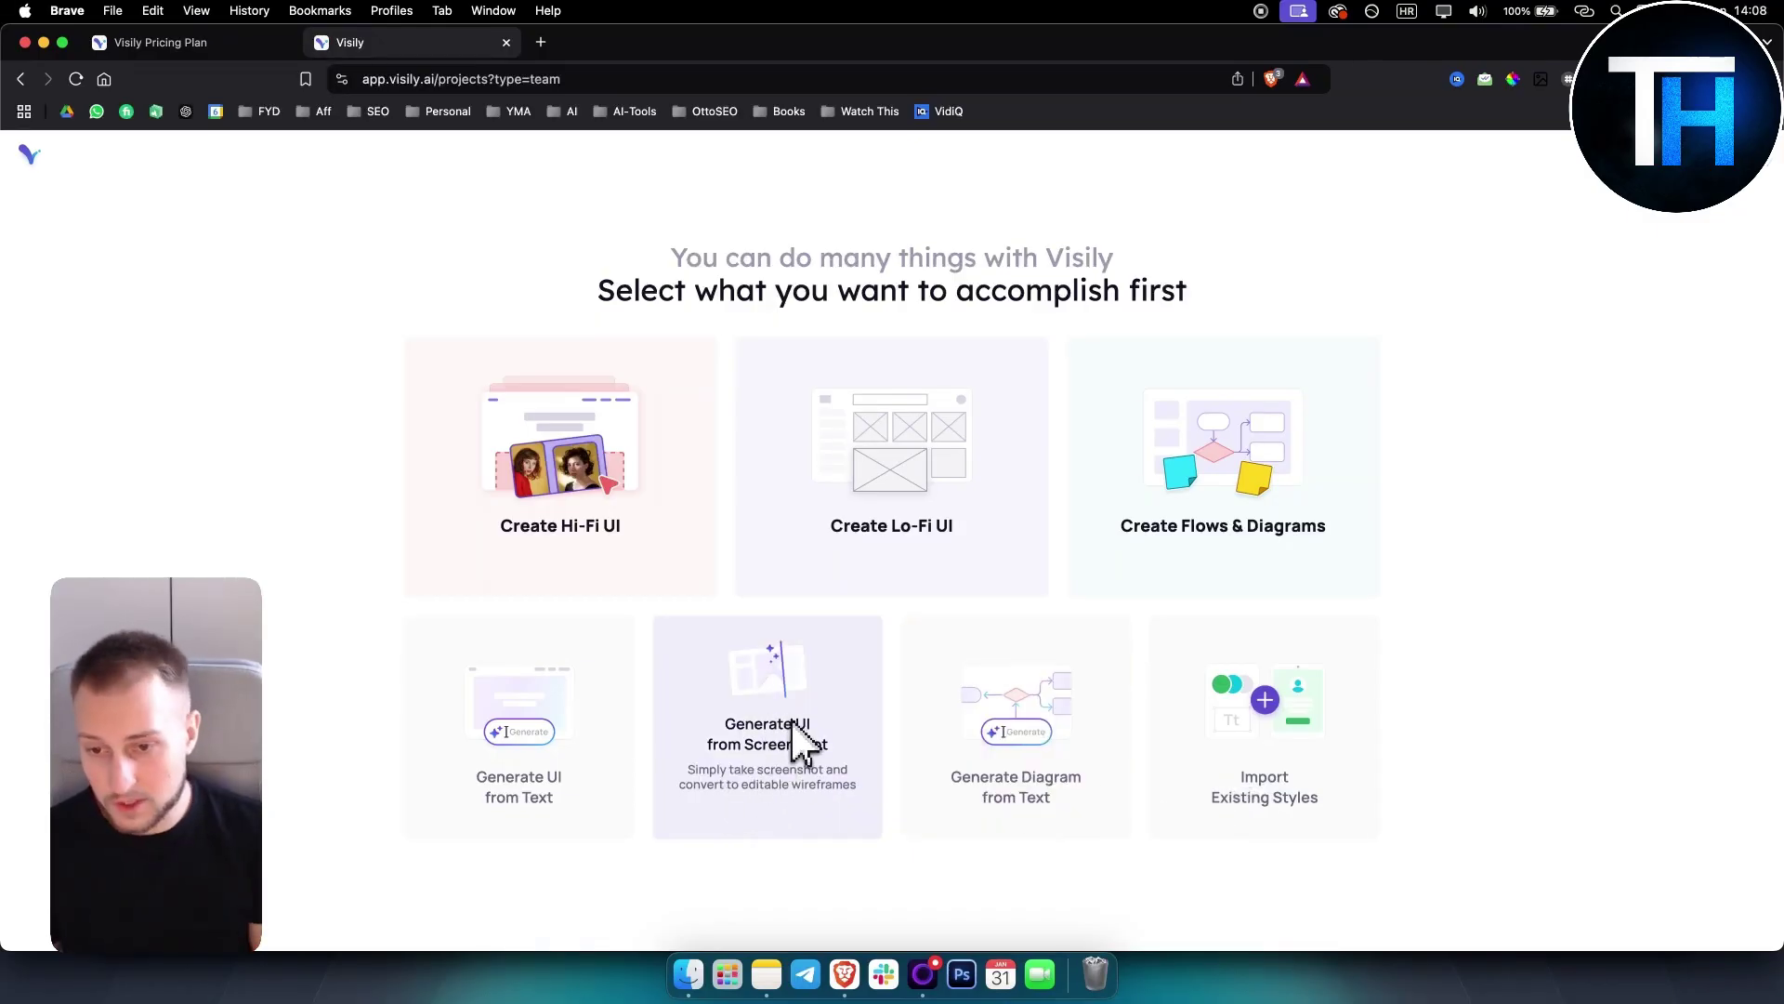
Step: Choose the Generate UI from Text card to reach the 'What would you like to design today?' prompt
left_click(537, 743)
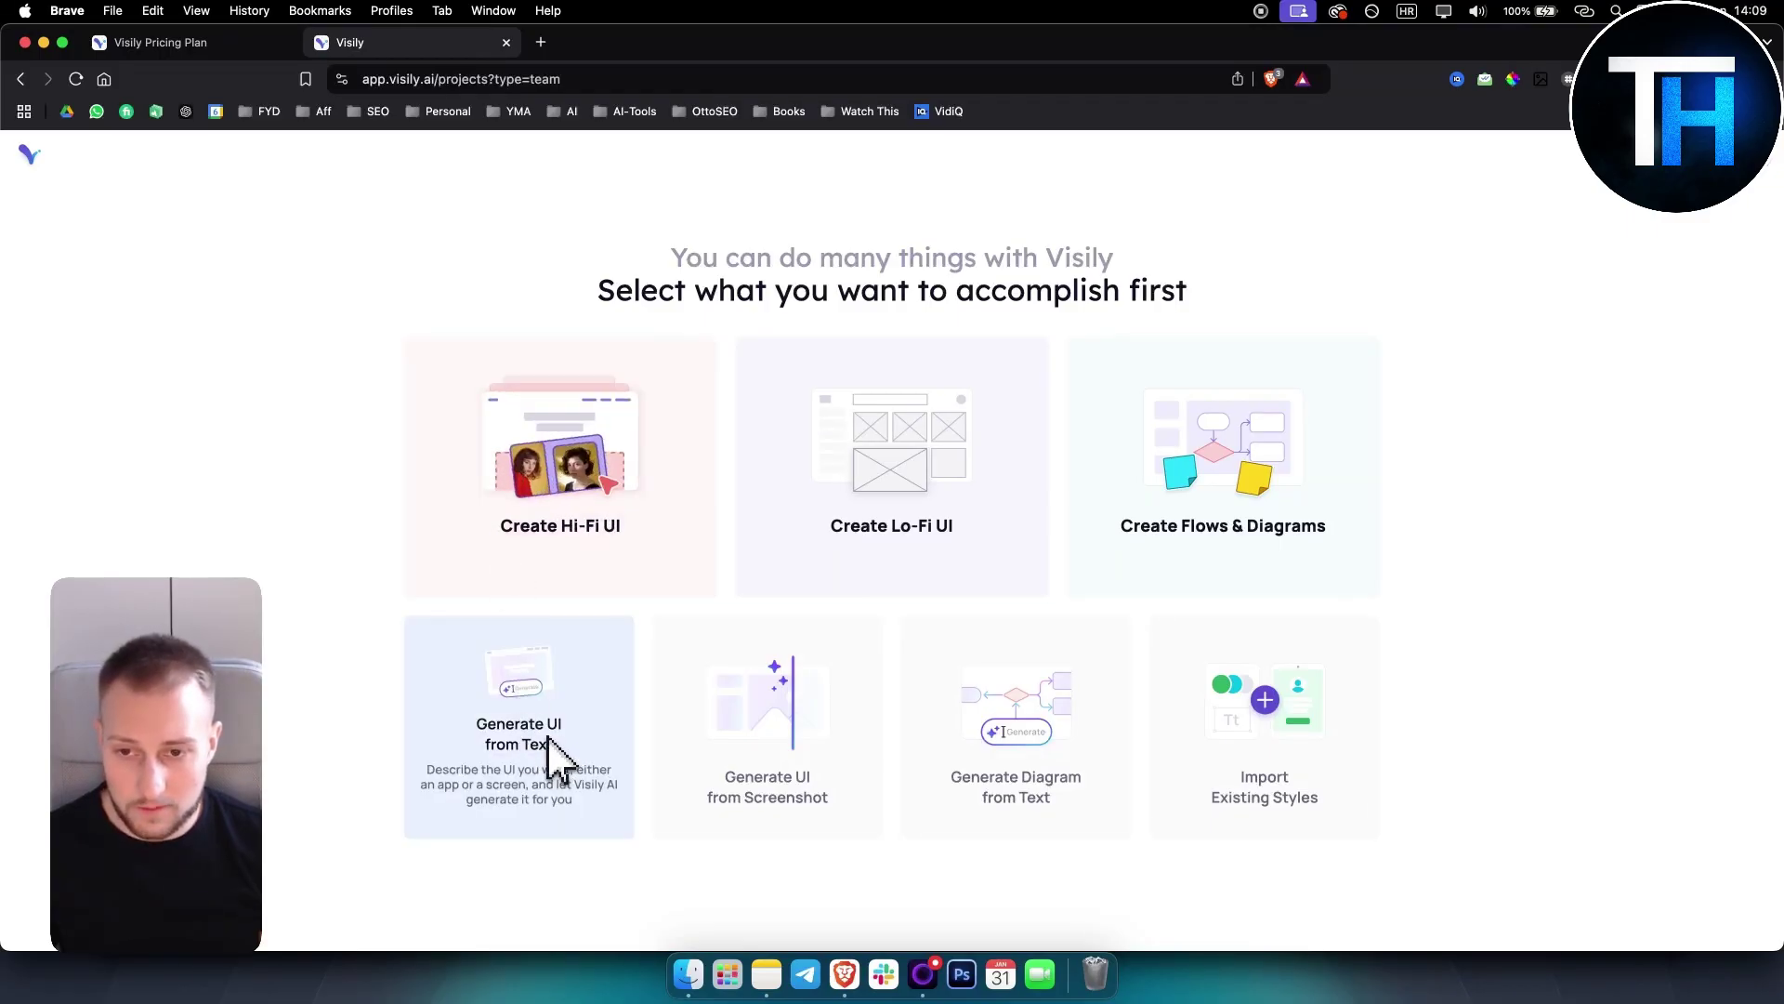
left_click(530, 776)
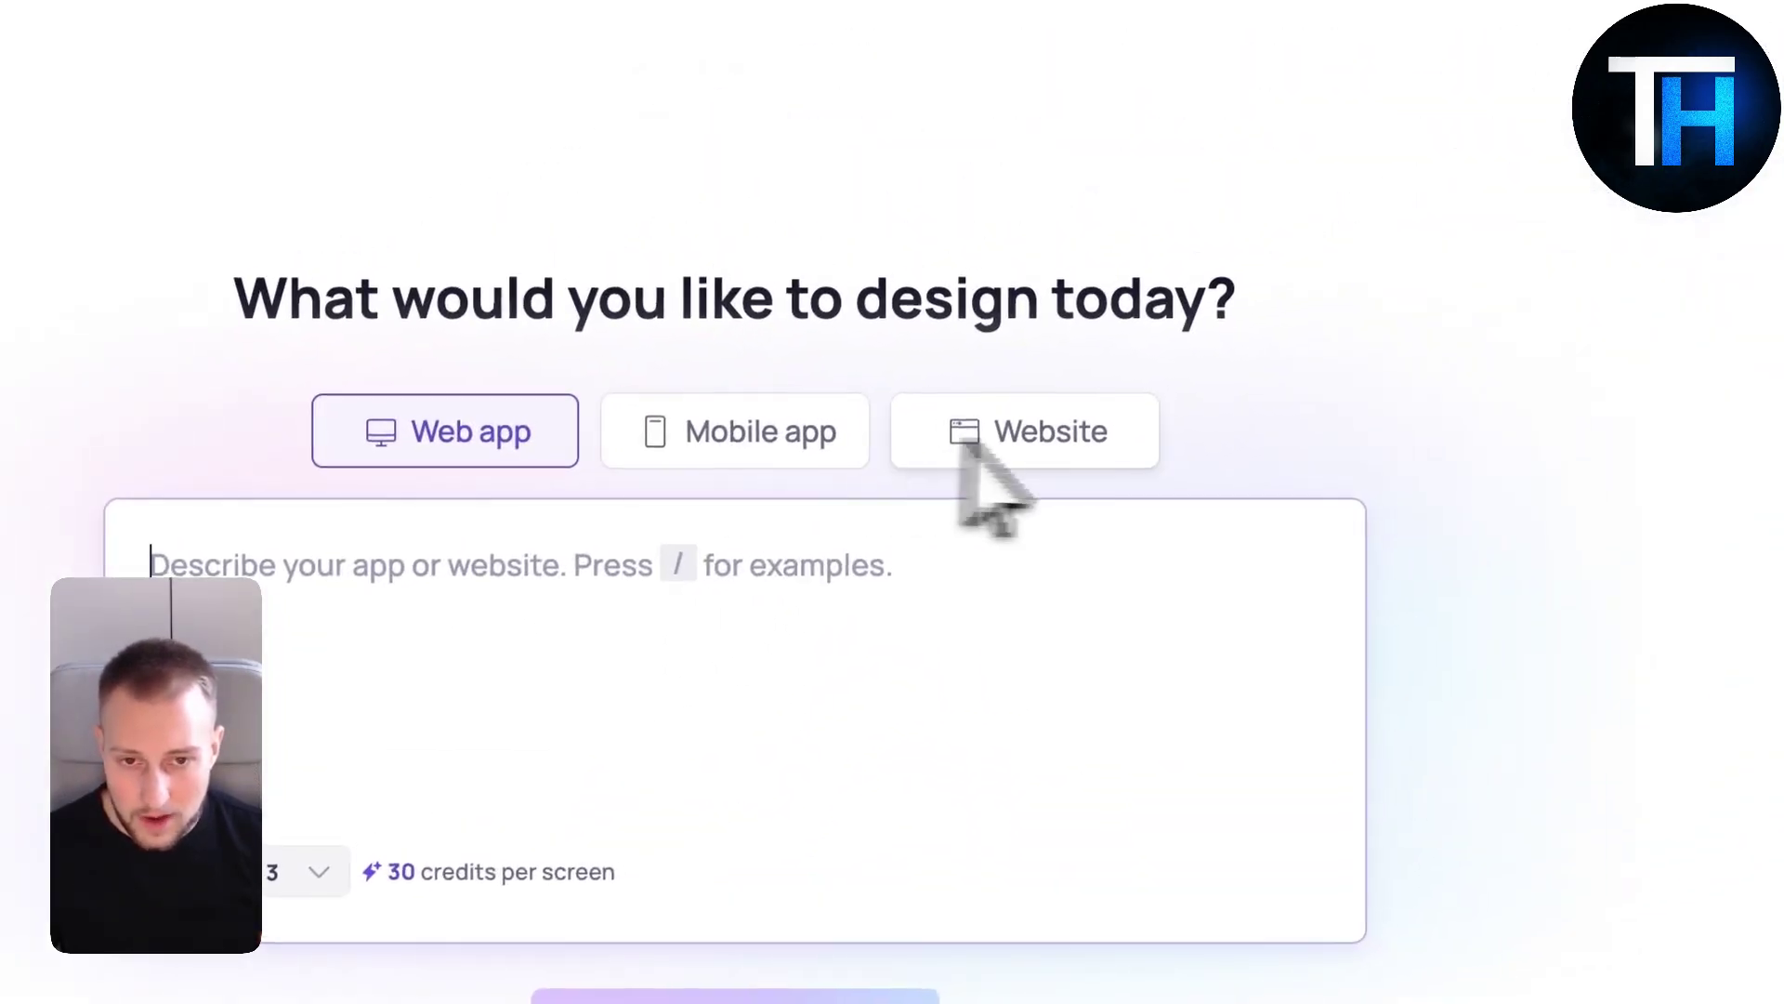
Step: Request a minimal blue, white and black Fuzy marketplace login screen, limited to 1 screen
mouse_move(853, 808)
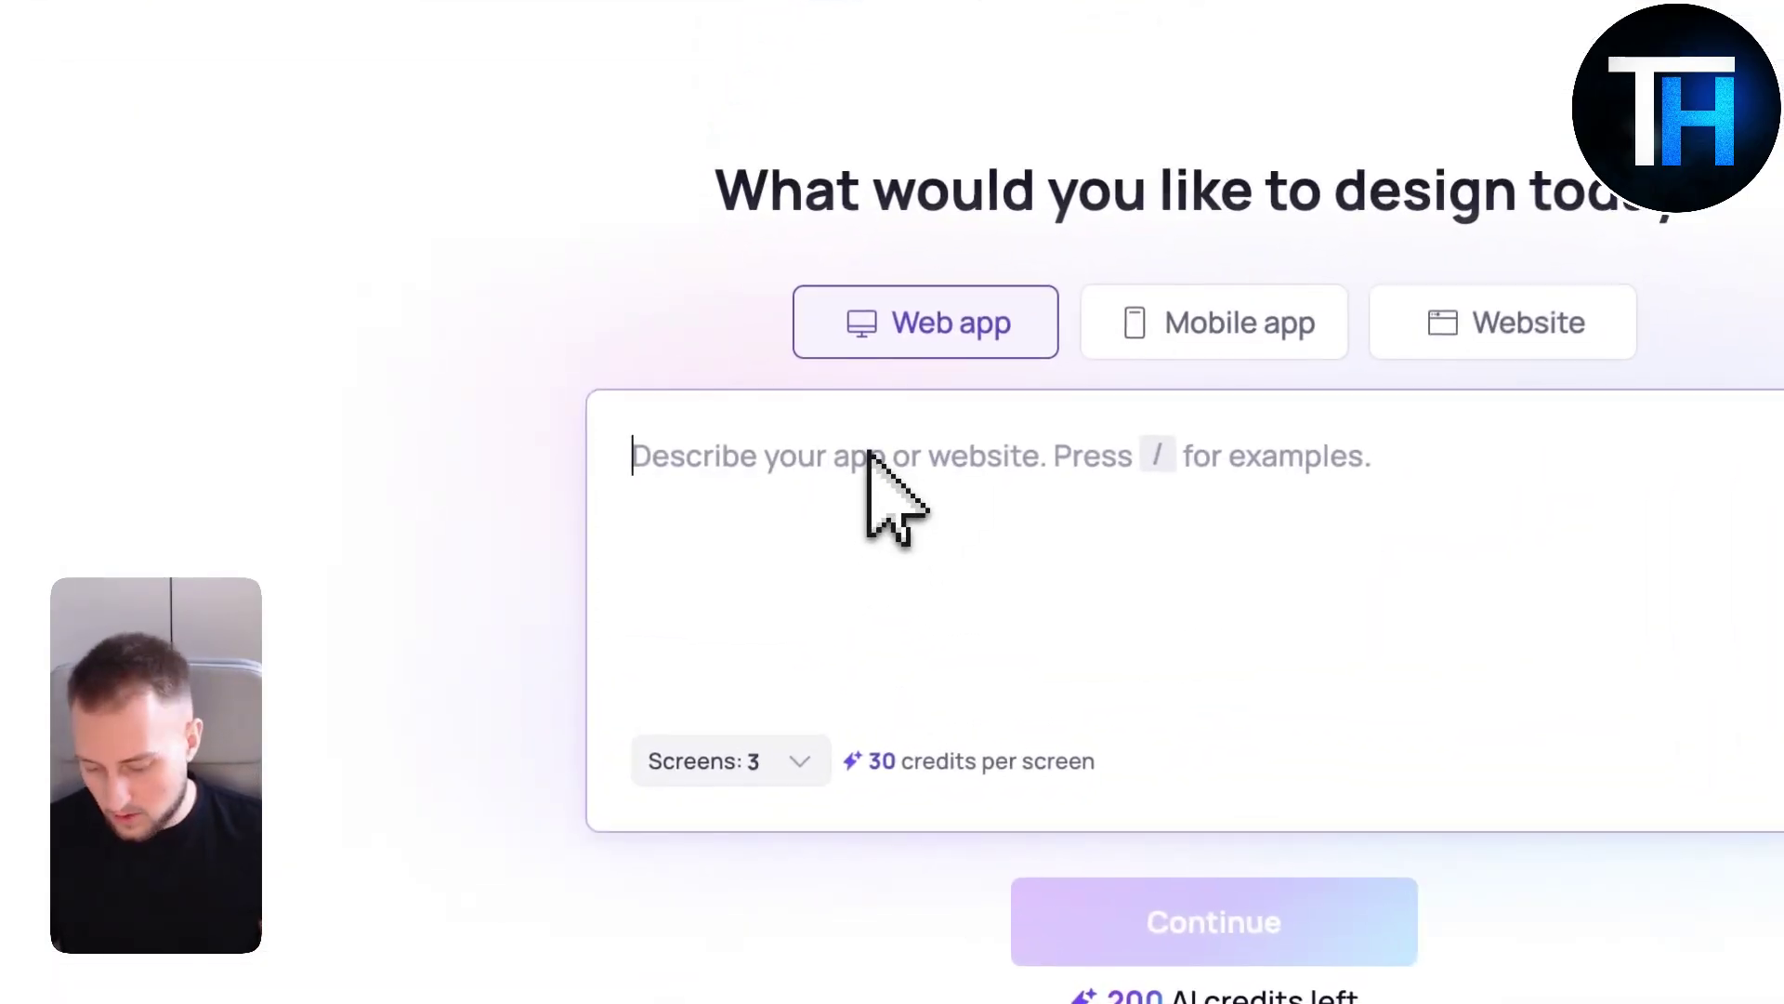
type("Create a login scre")
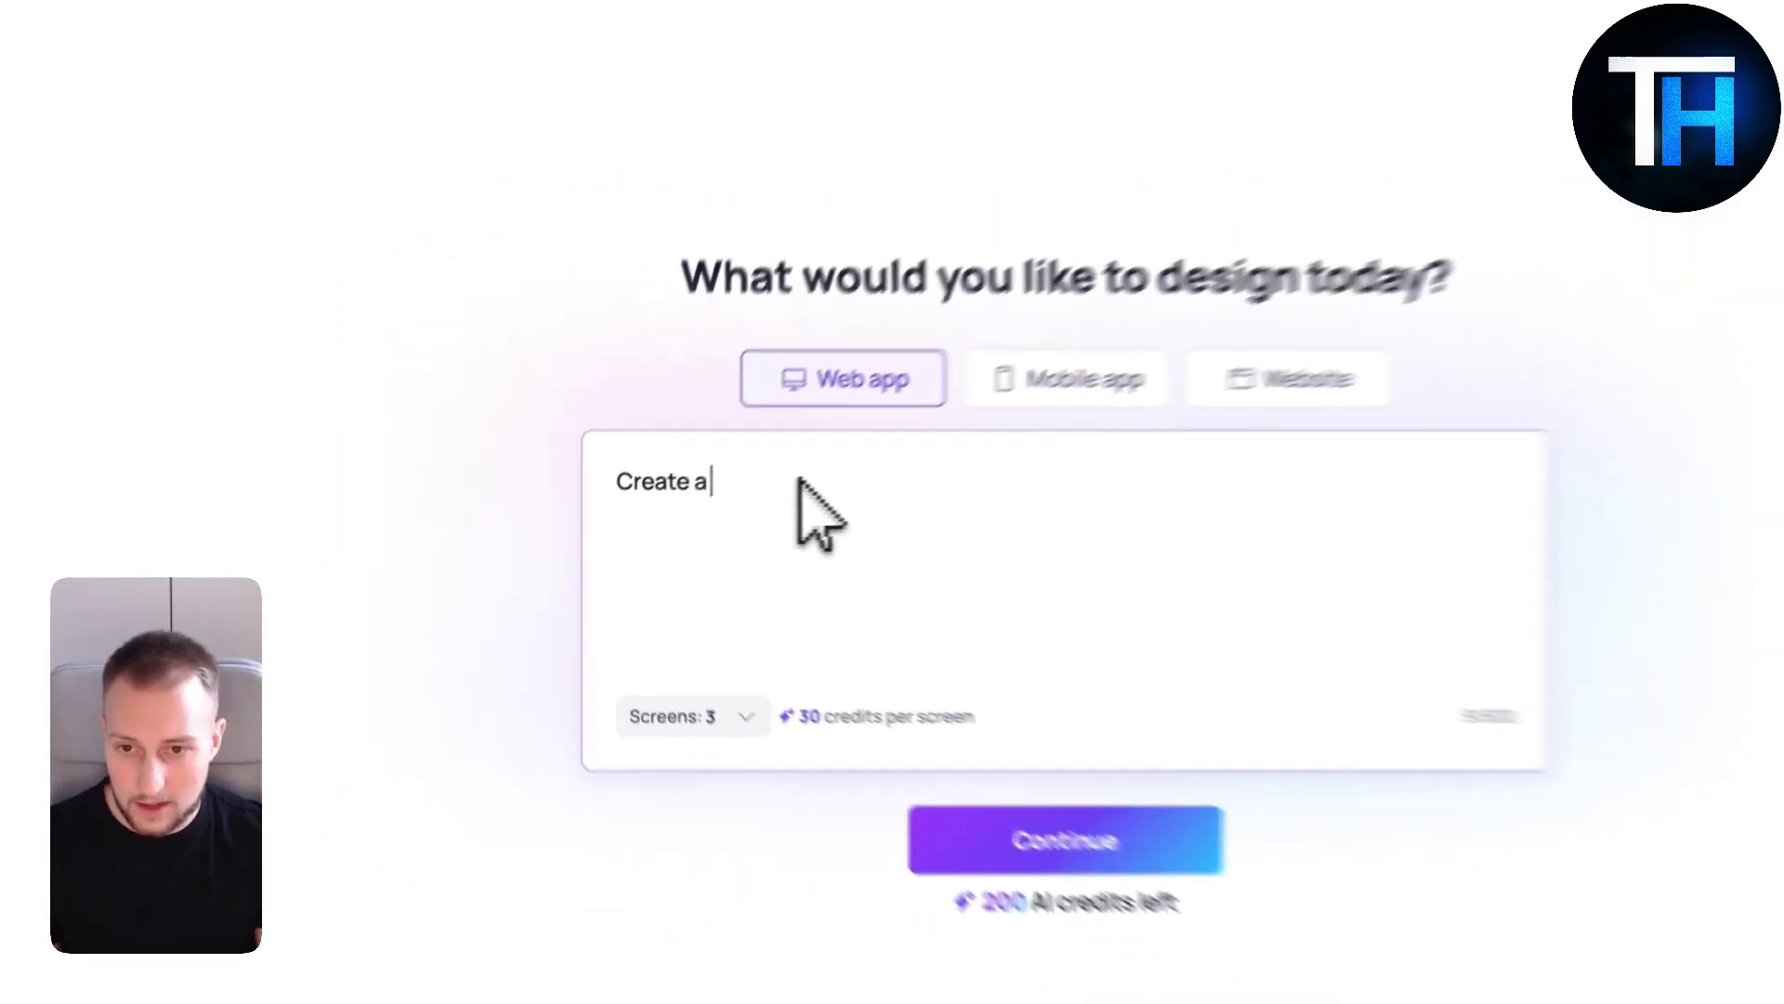
type("en for a marketplace called Fuzy, make sure the design is simple,")
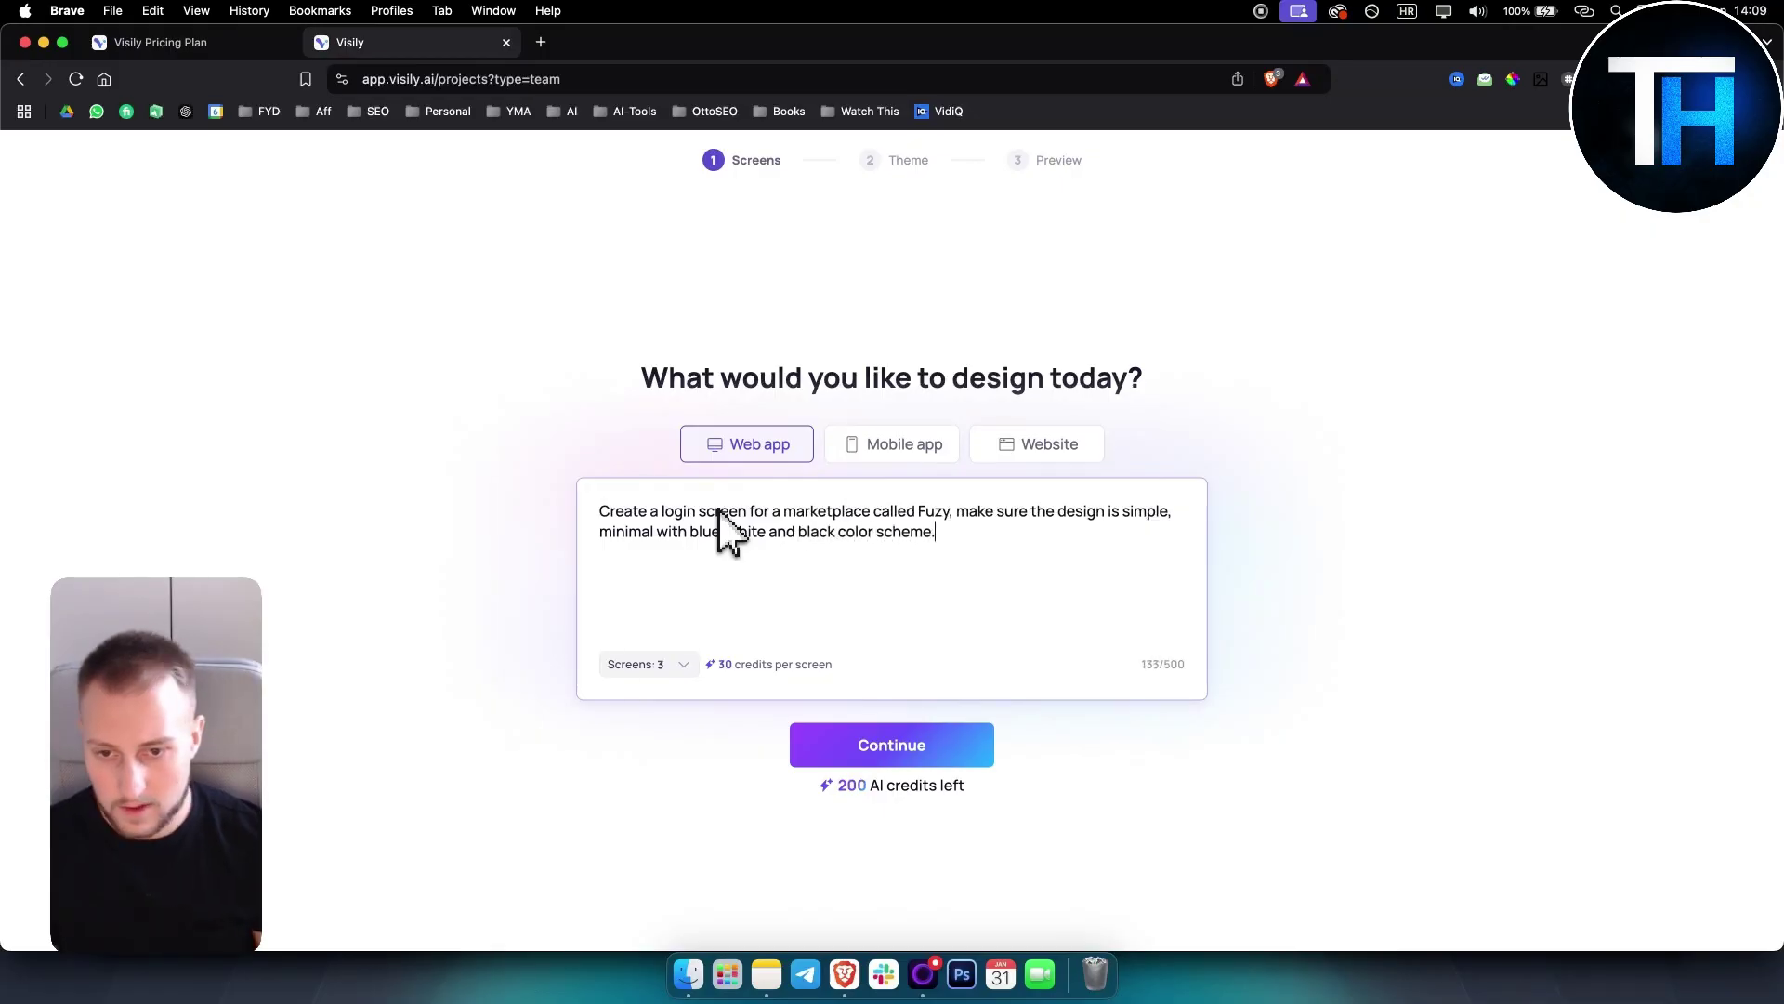
left_click(674, 663)
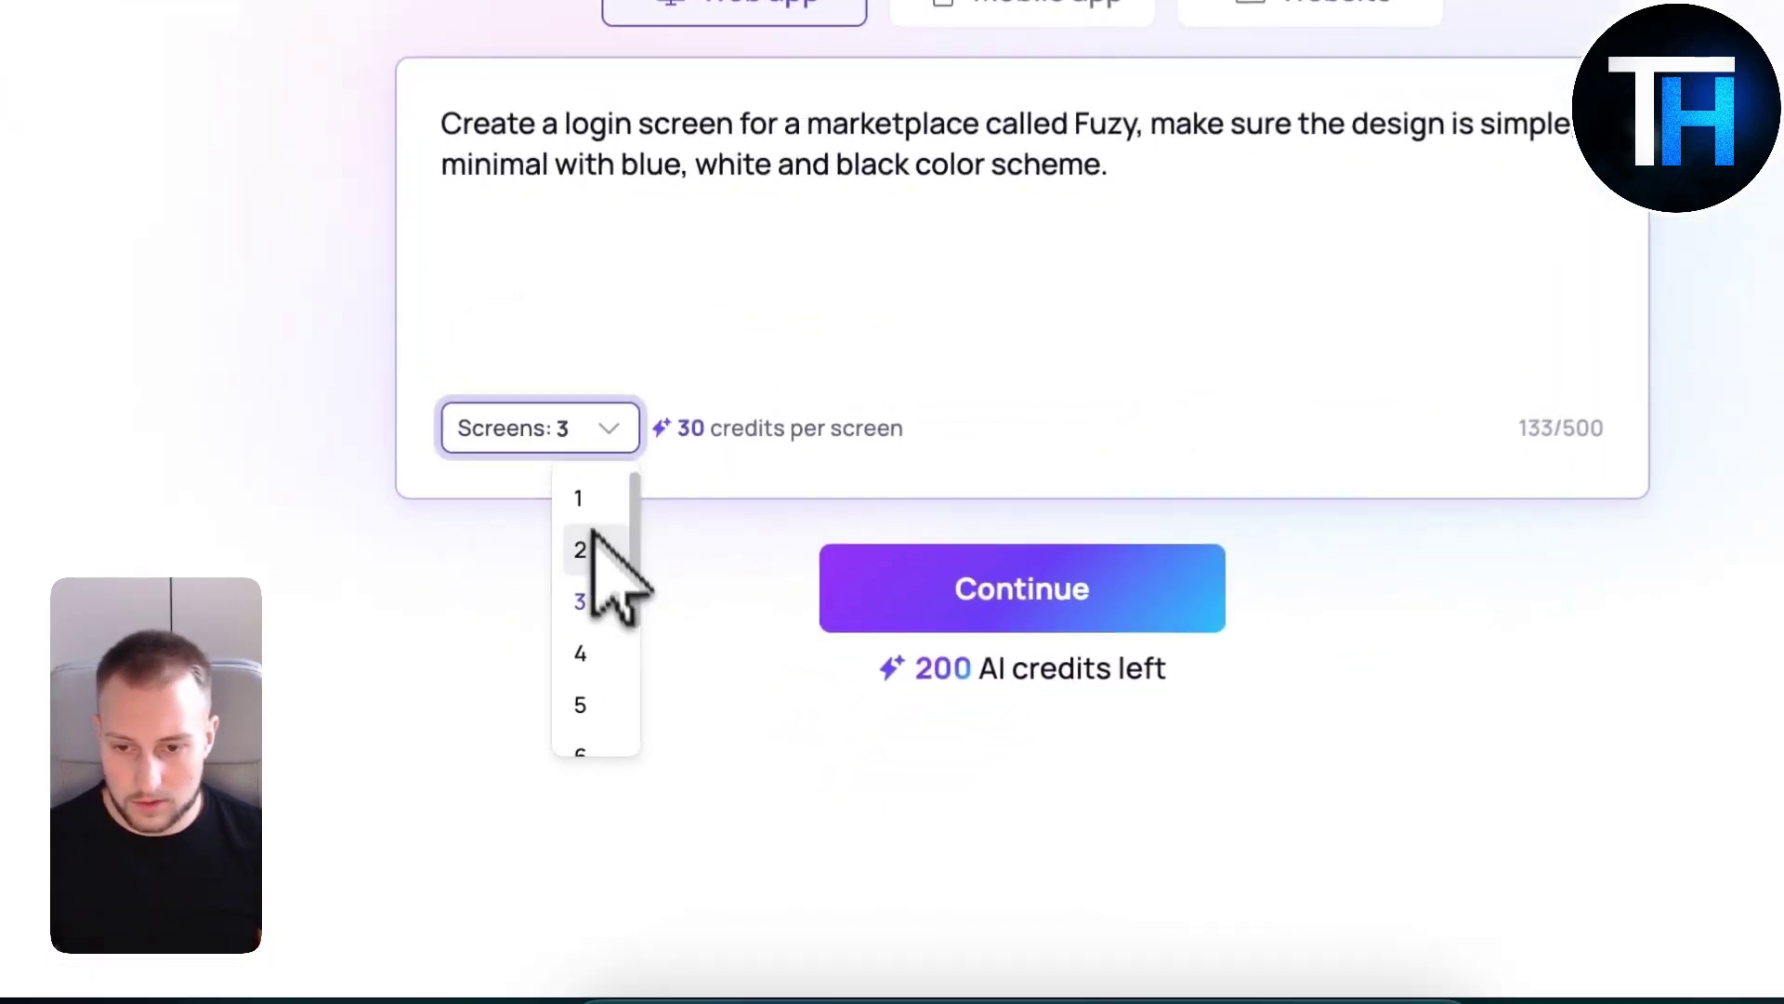
left_click(692, 700)
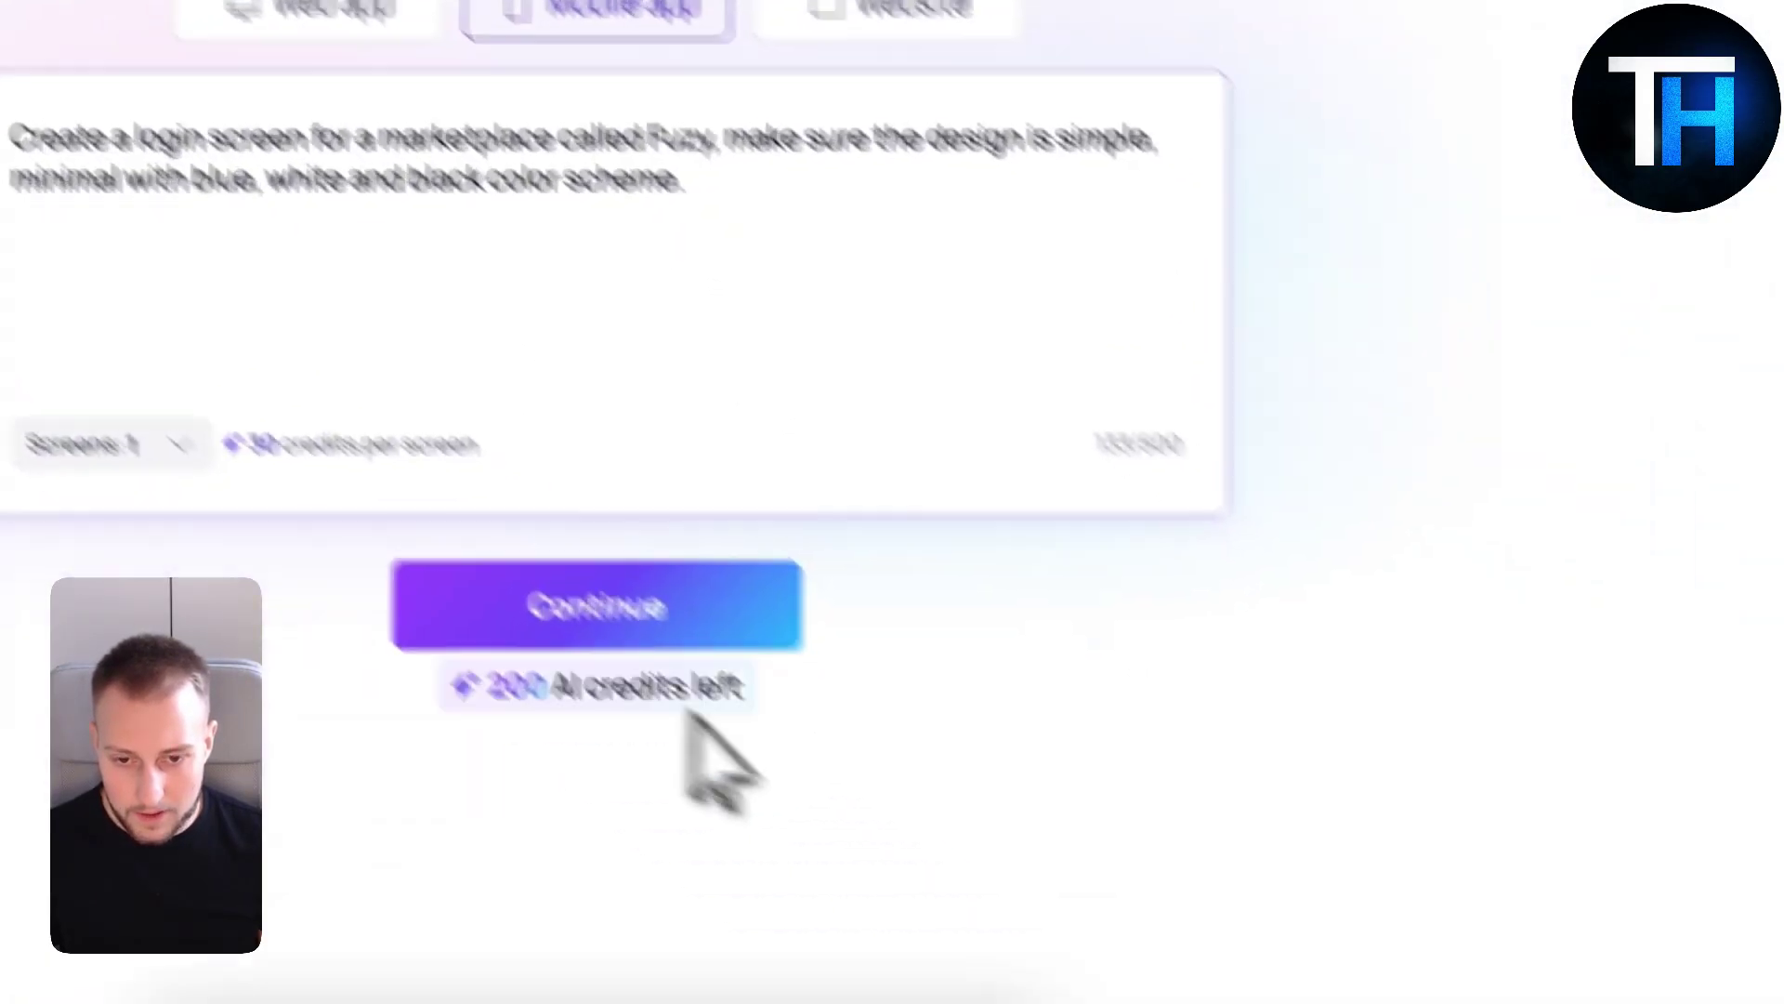
Step: Submit the prompt and review the drafted Fuzy launch screen description with its login form
left_click(899, 815)
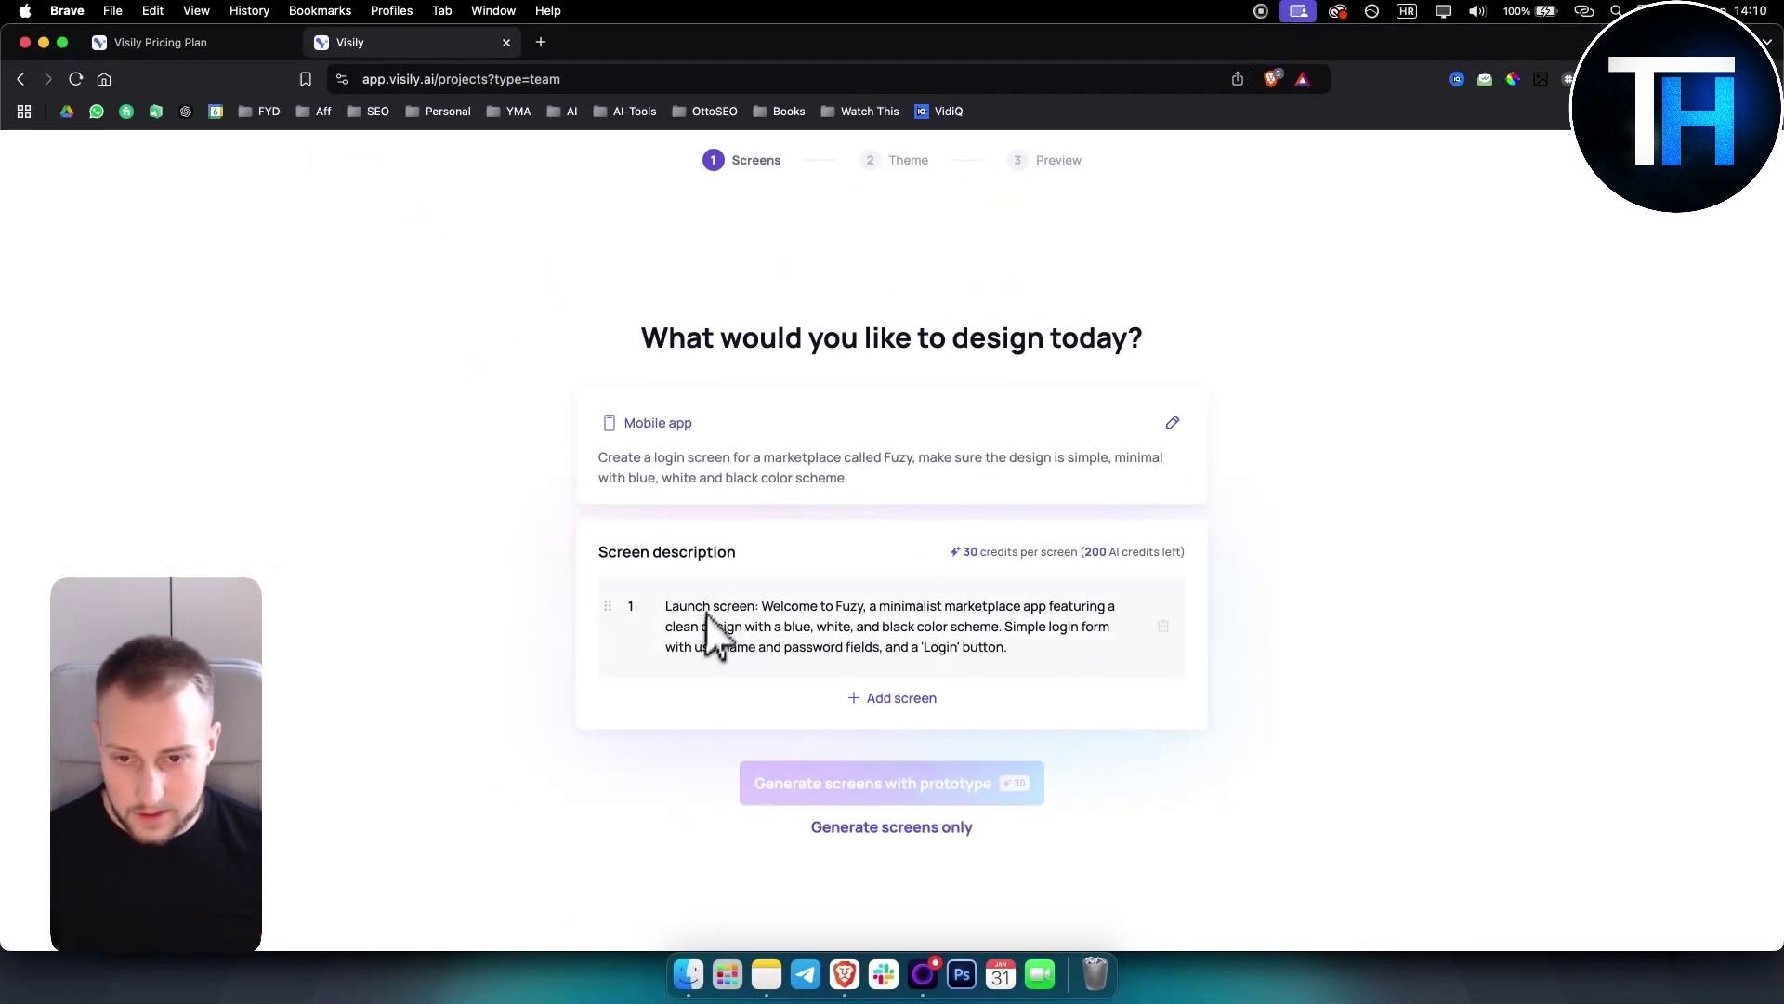
left_click_drag(664, 606, 1120, 667)
left_click(995, 651)
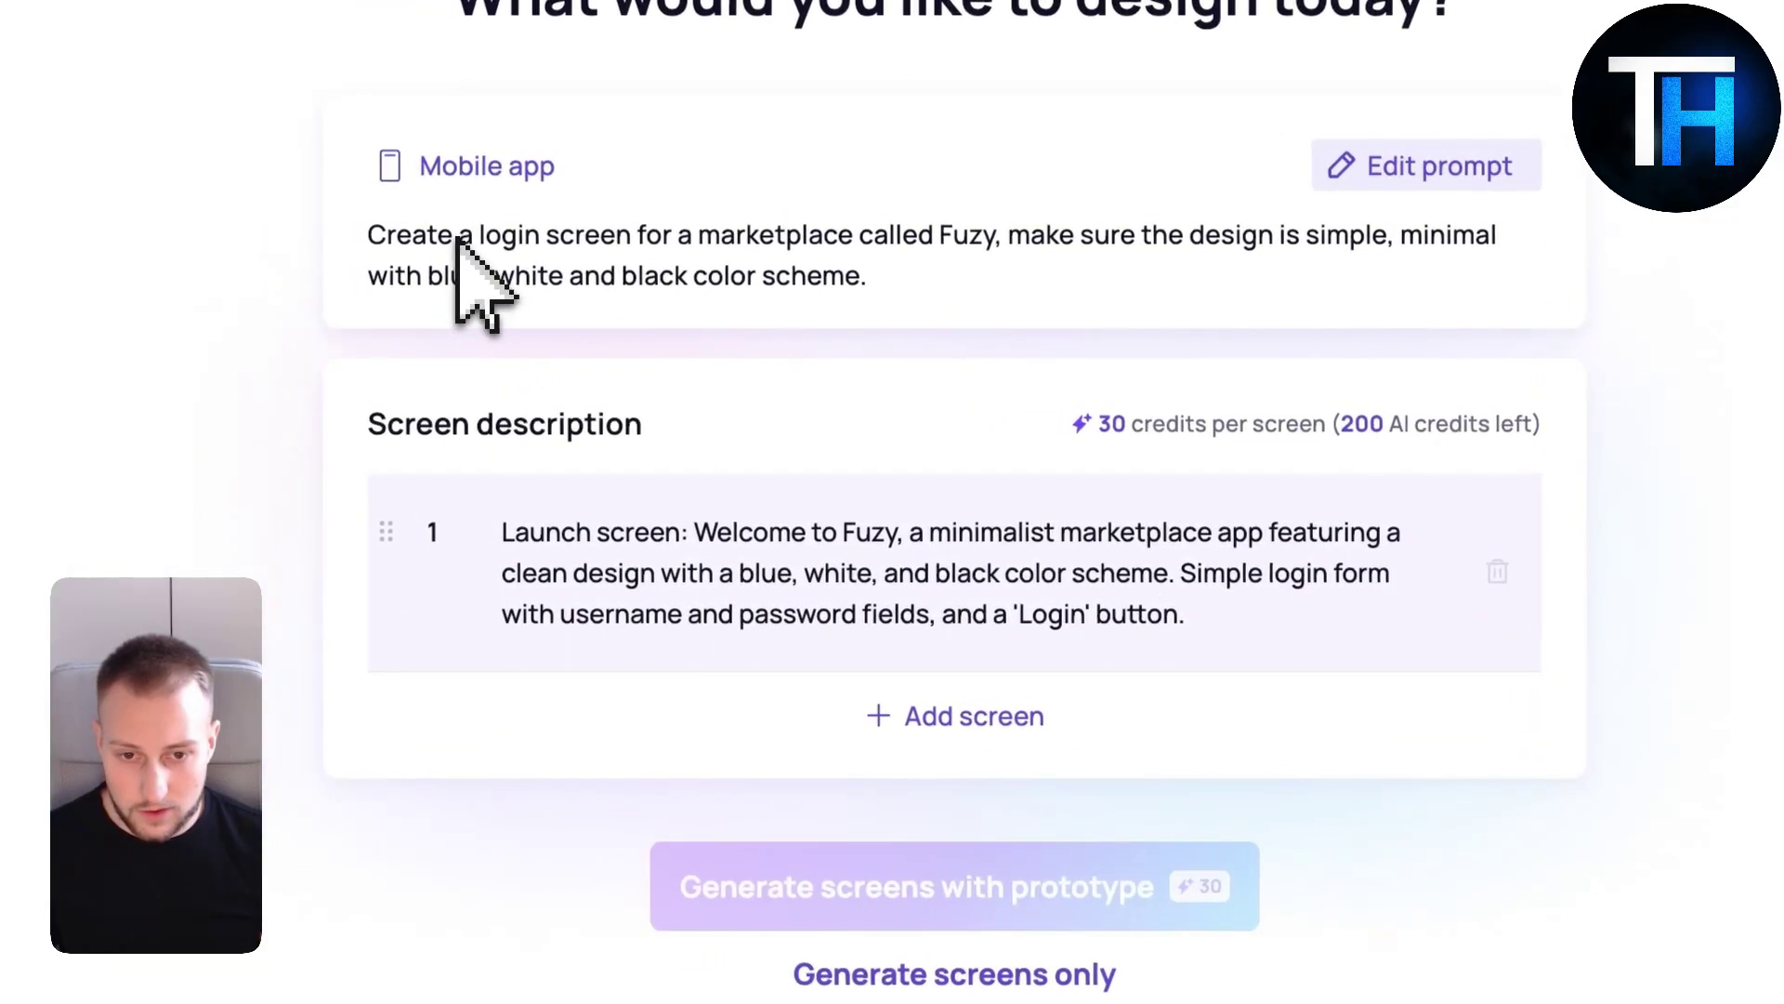
left_click(1163, 613)
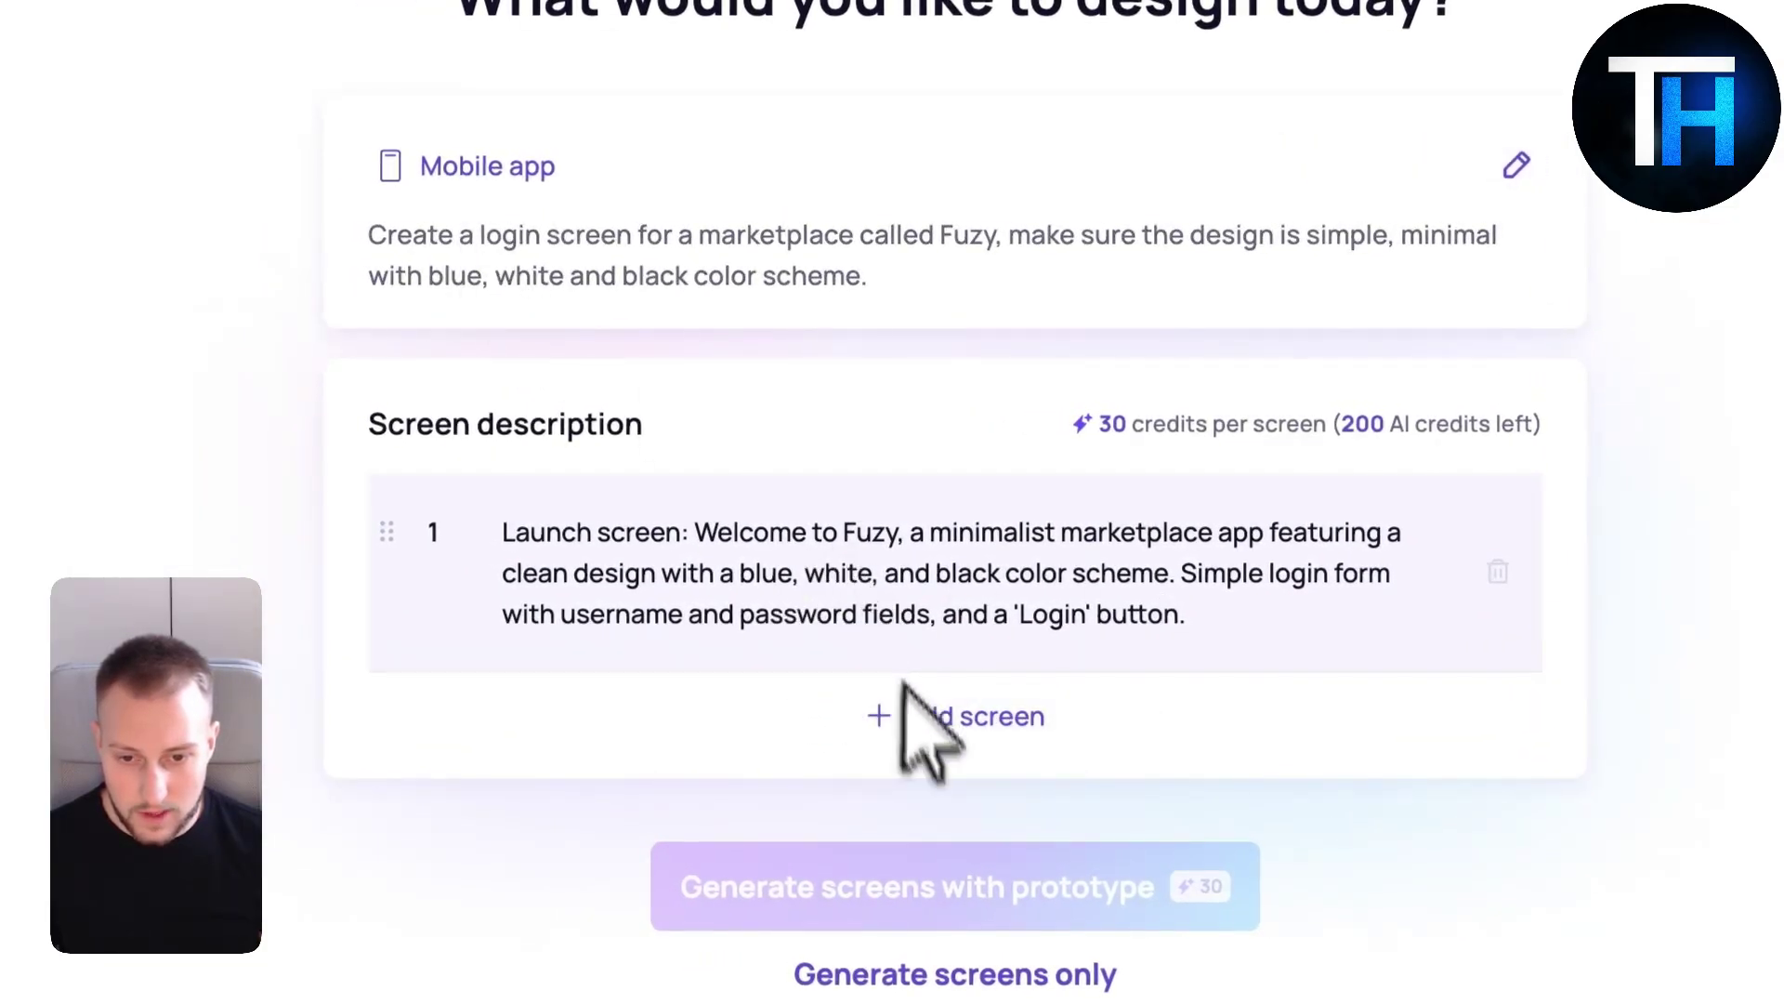
Step: Add a second screen row and begin typing 'Marketplace view:' in it
left_click(932, 731)
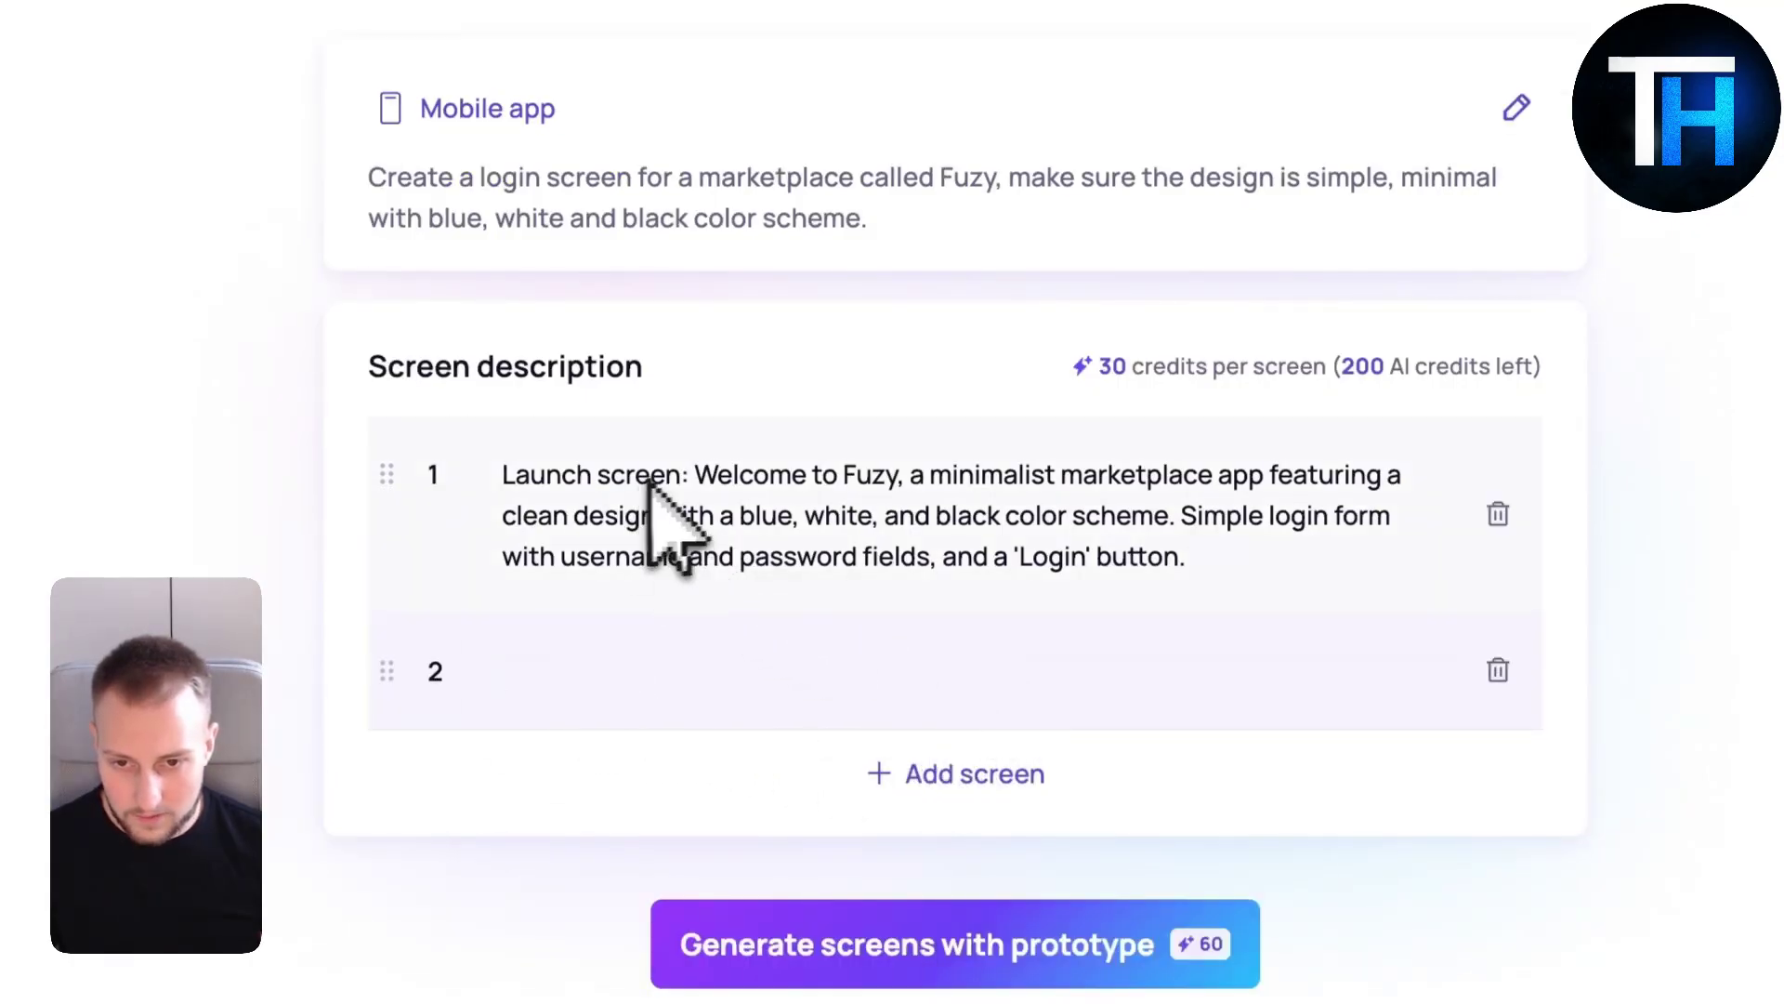
key("BackSpace")
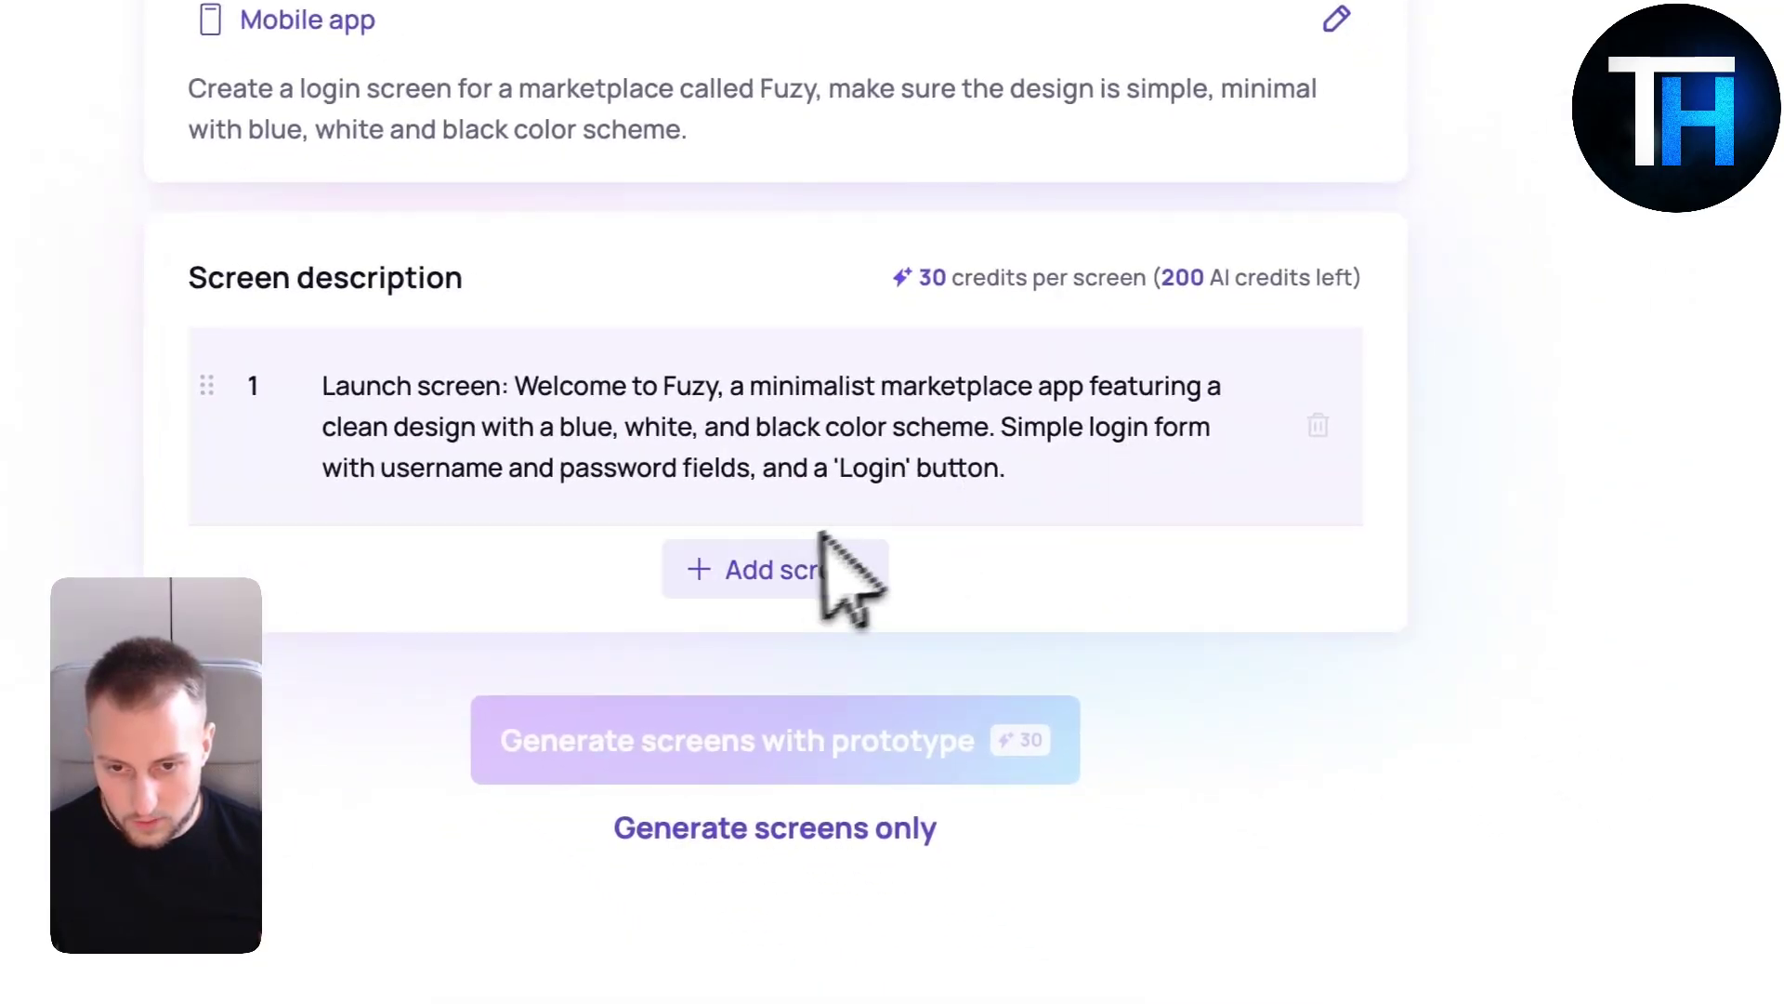
left_click(795, 562)
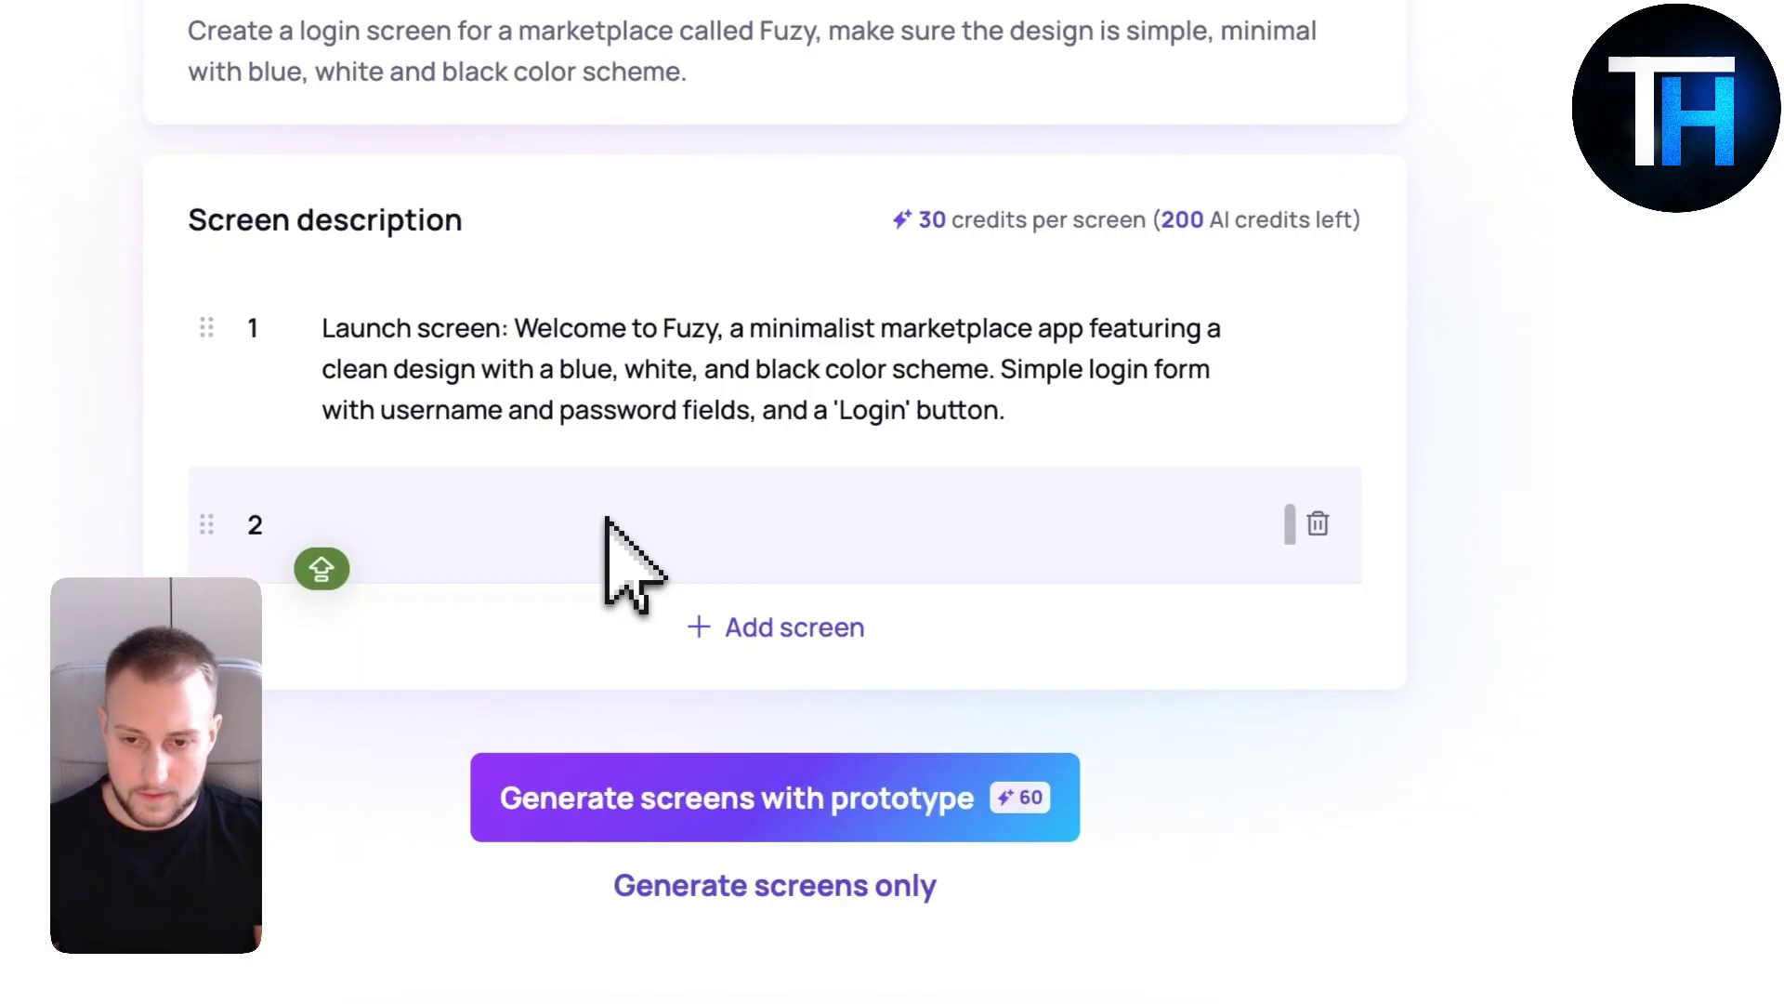
type("Marketplace view:")
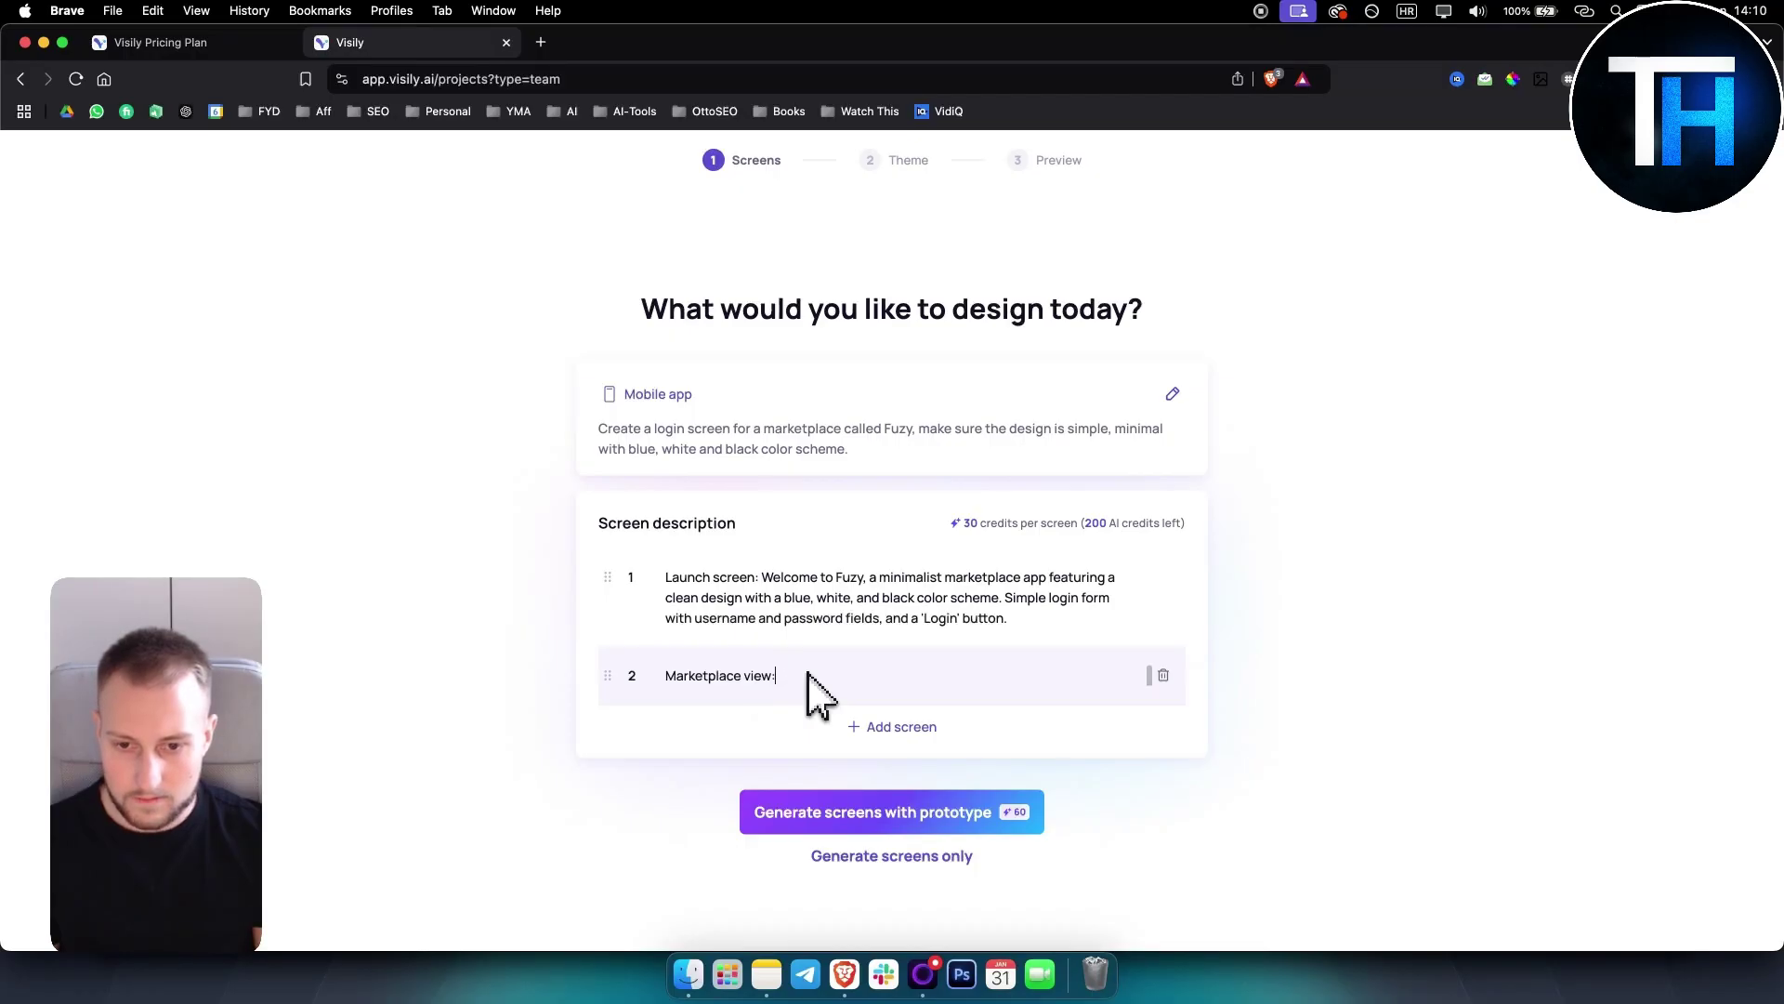
Step: Generate the screens with a prototype, skipping theme setup to keep the default theme
left_click(888, 811)
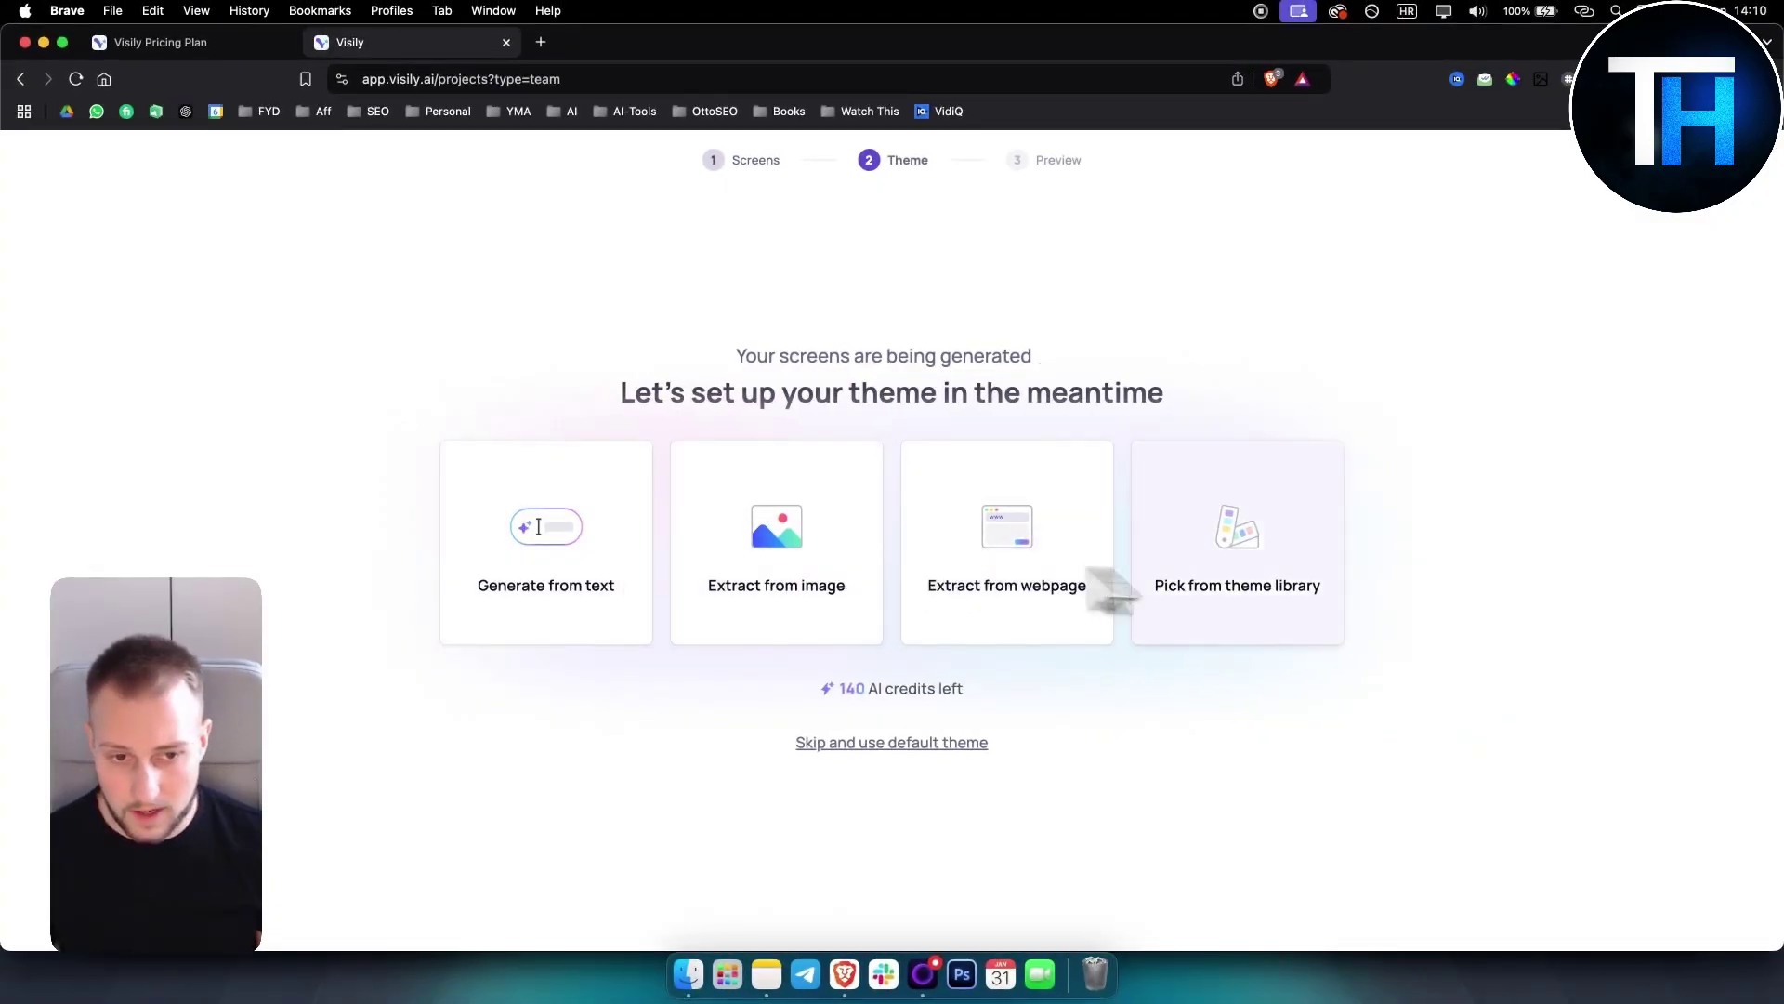
left_click(546, 558)
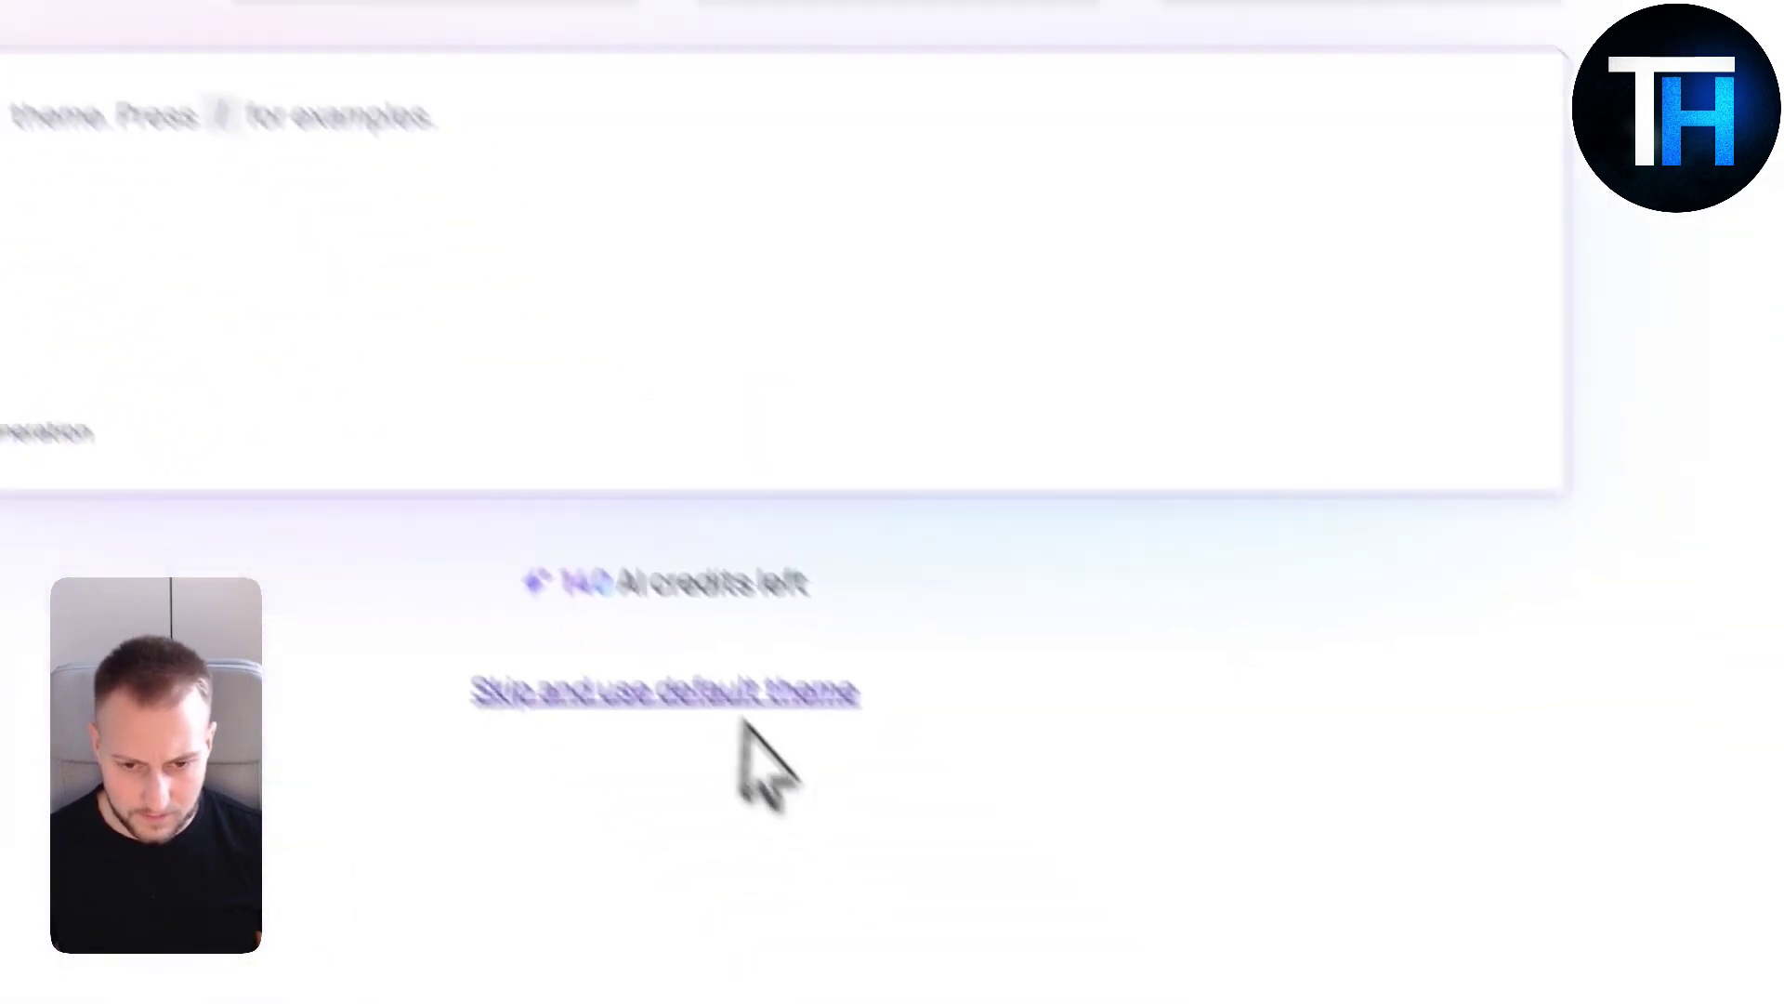
left_click(1171, 1003)
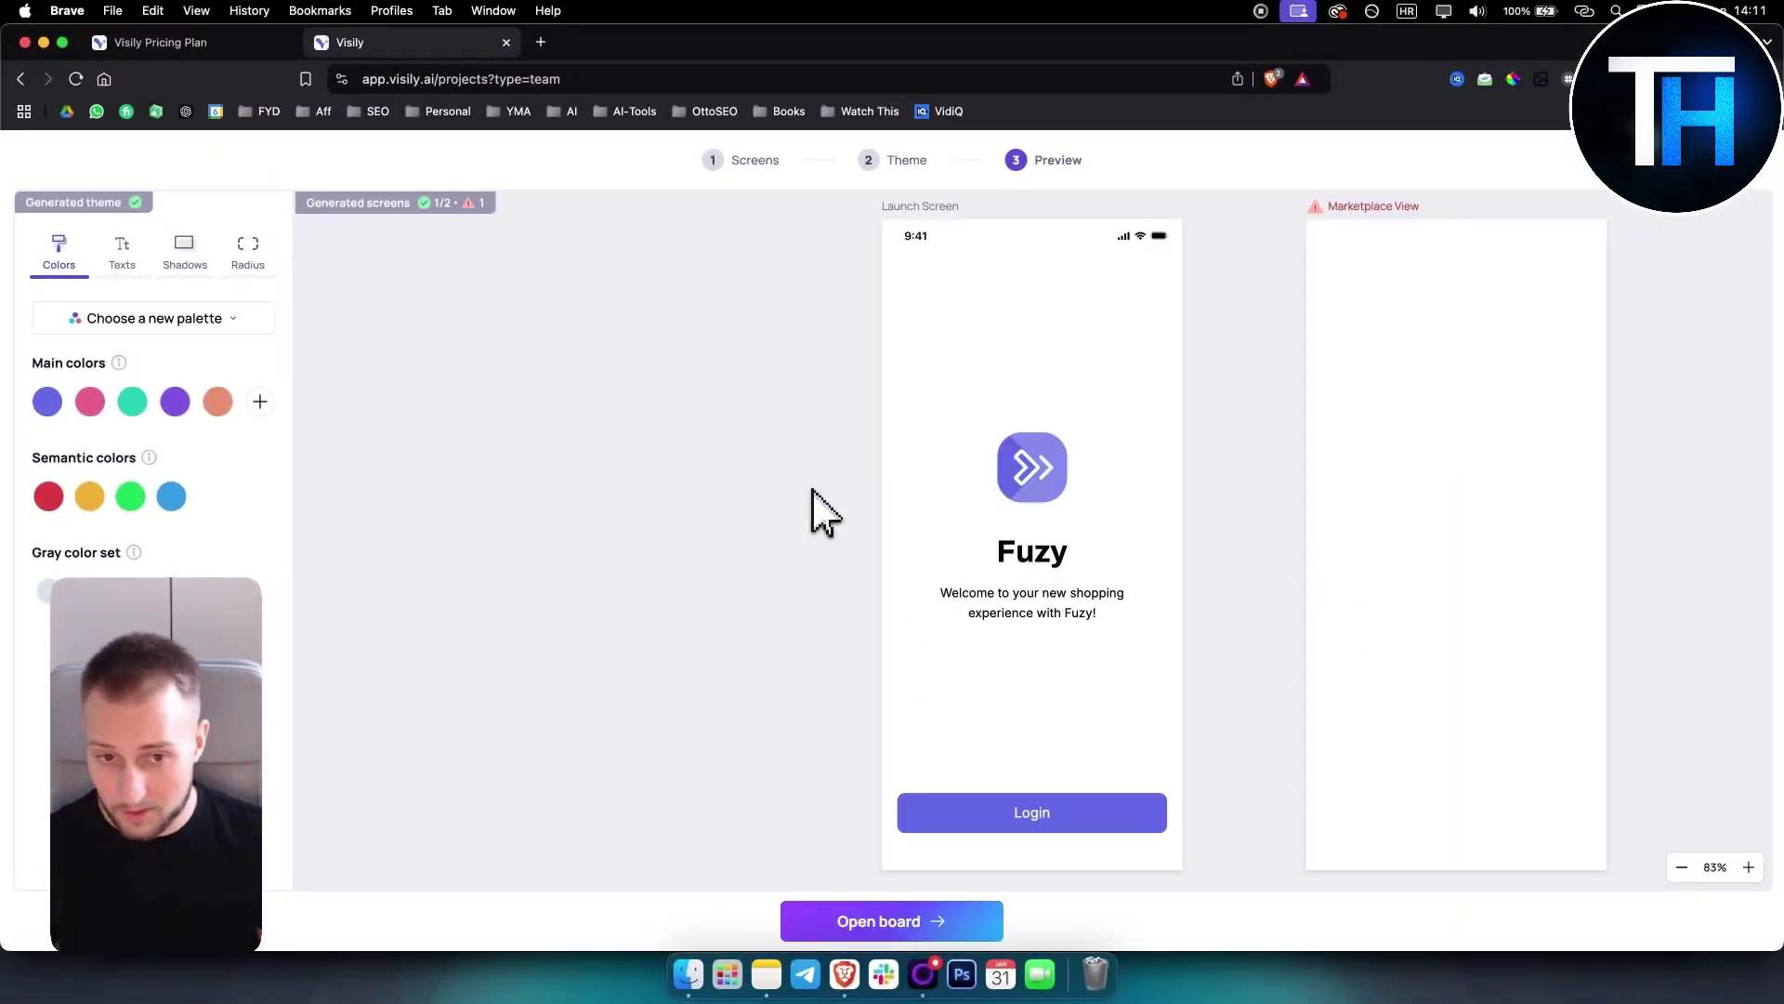
Step: Pan across the preview to inspect the Fuzy launch screen and the failed Marketplace View
scroll(1264, 548, "right", 5)
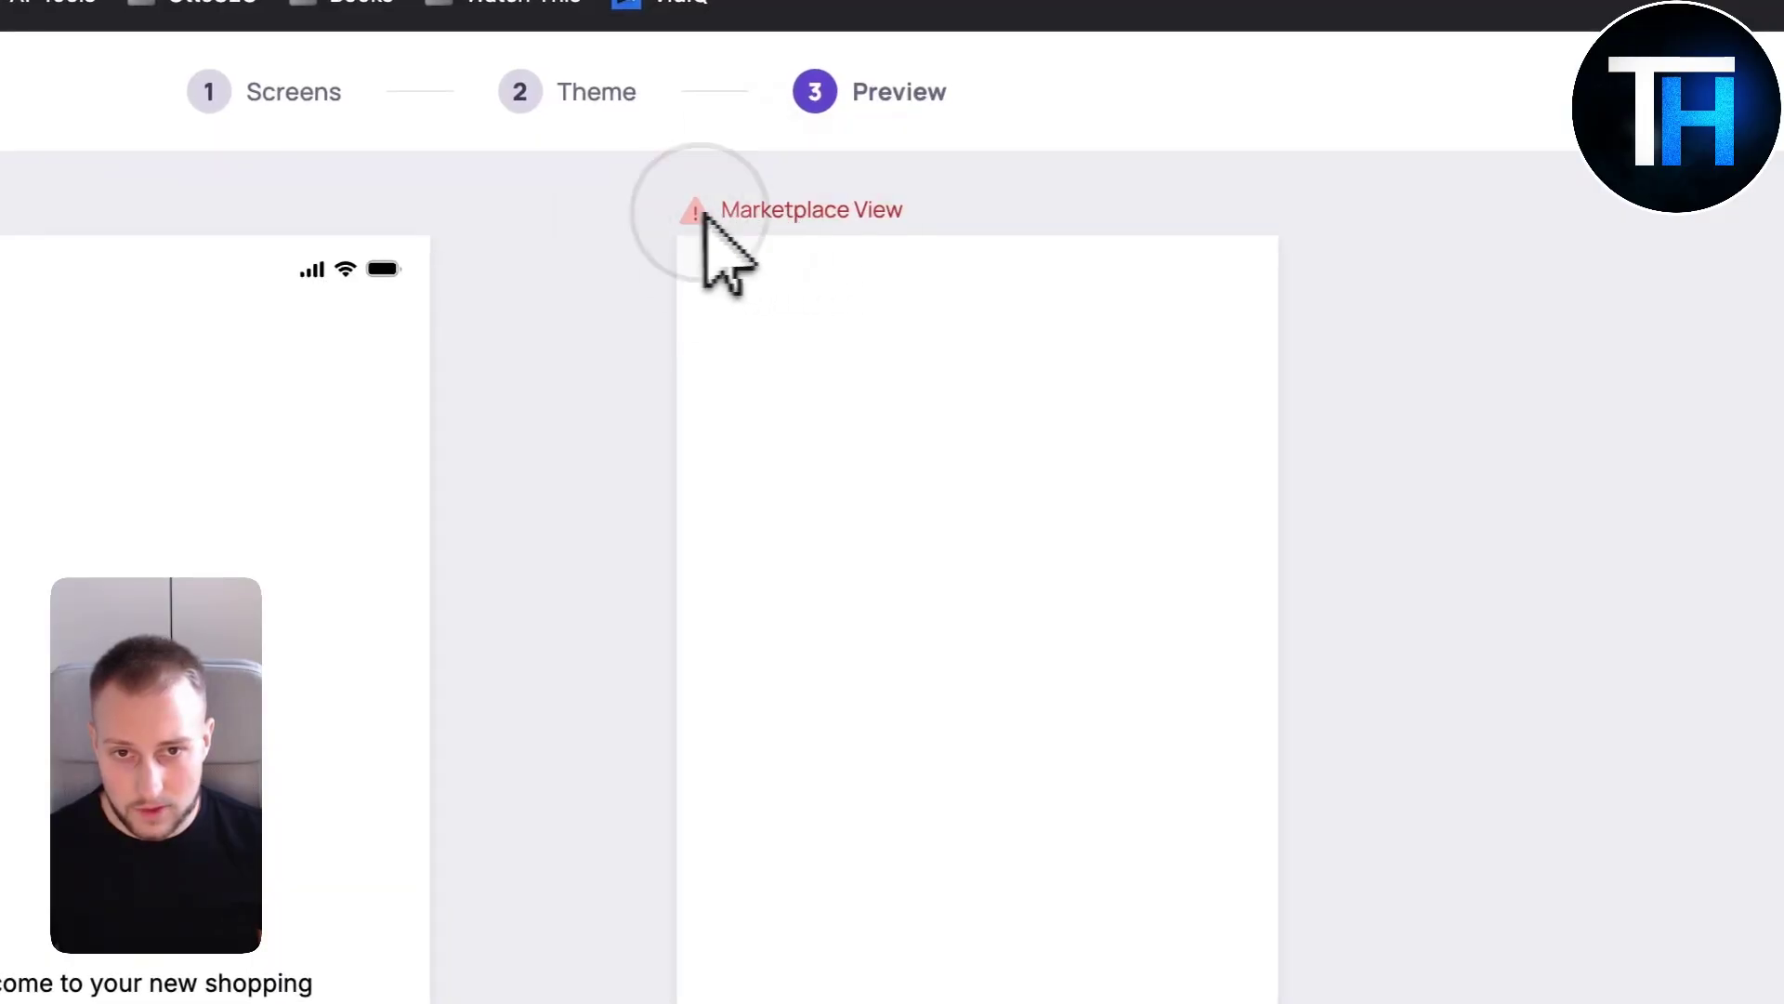
scroll(703, 213, "left", 3)
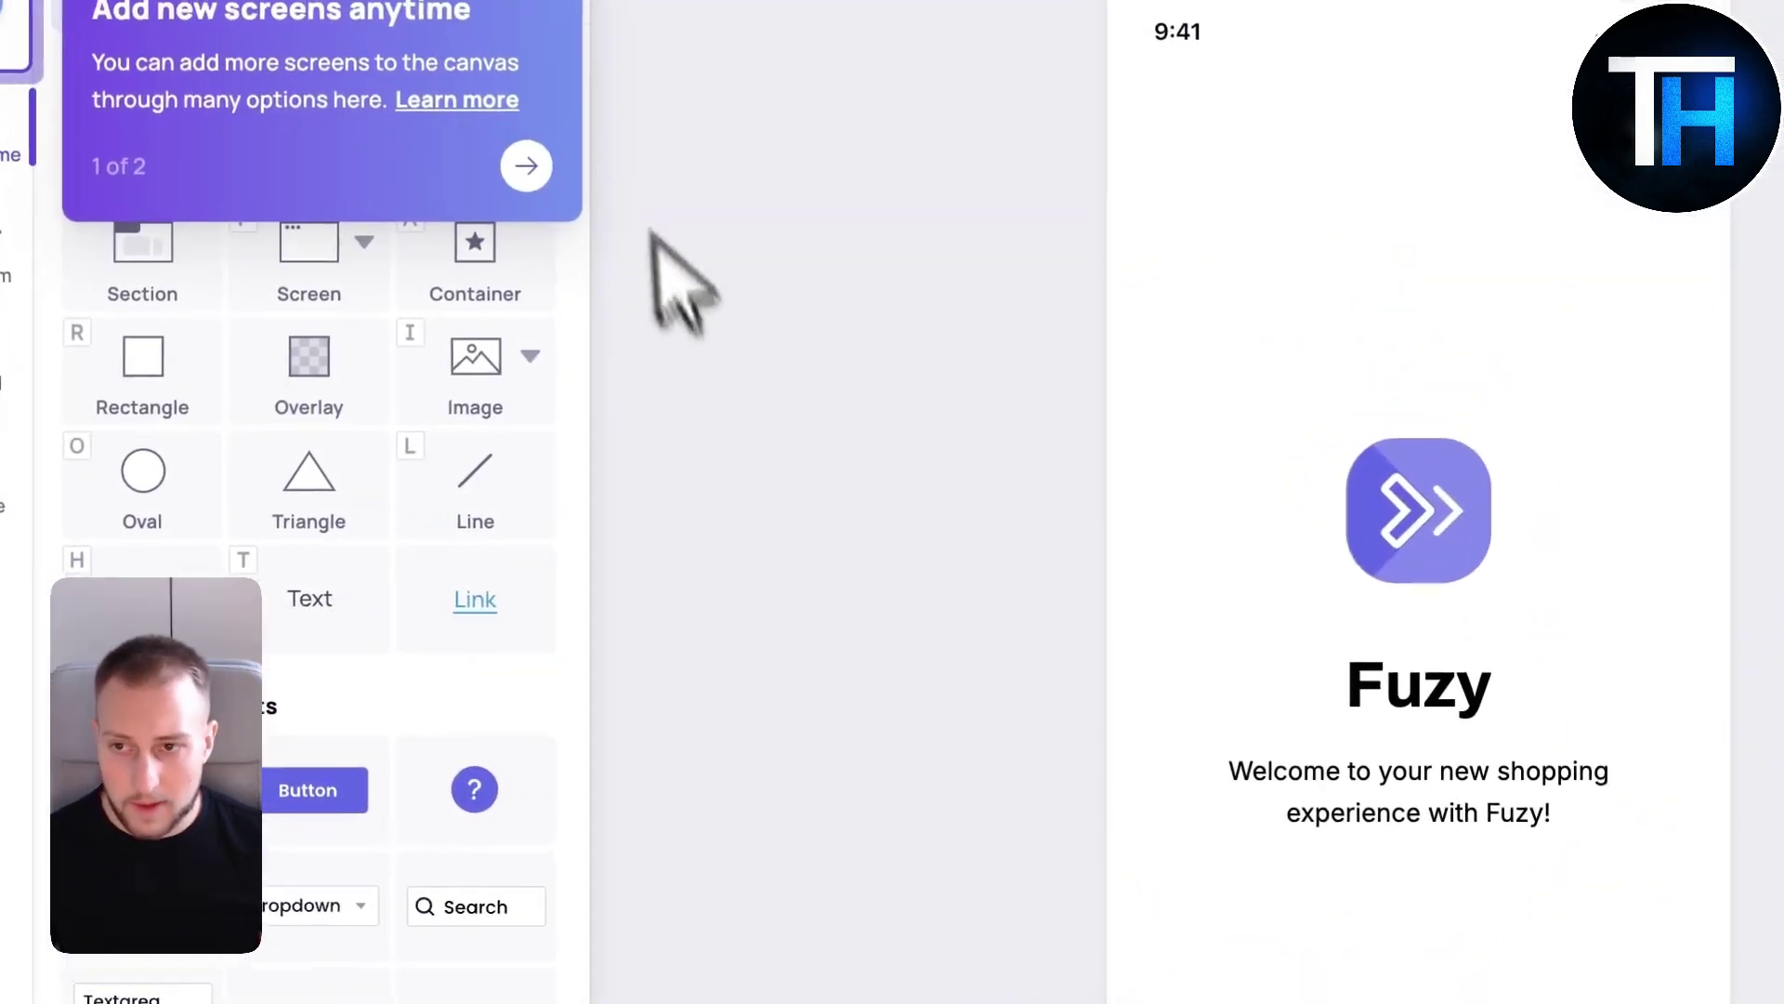
Step: Dismiss the onboarding tips, check the Login button's link, and select the blank Marketplace View
left_click(516, 152)
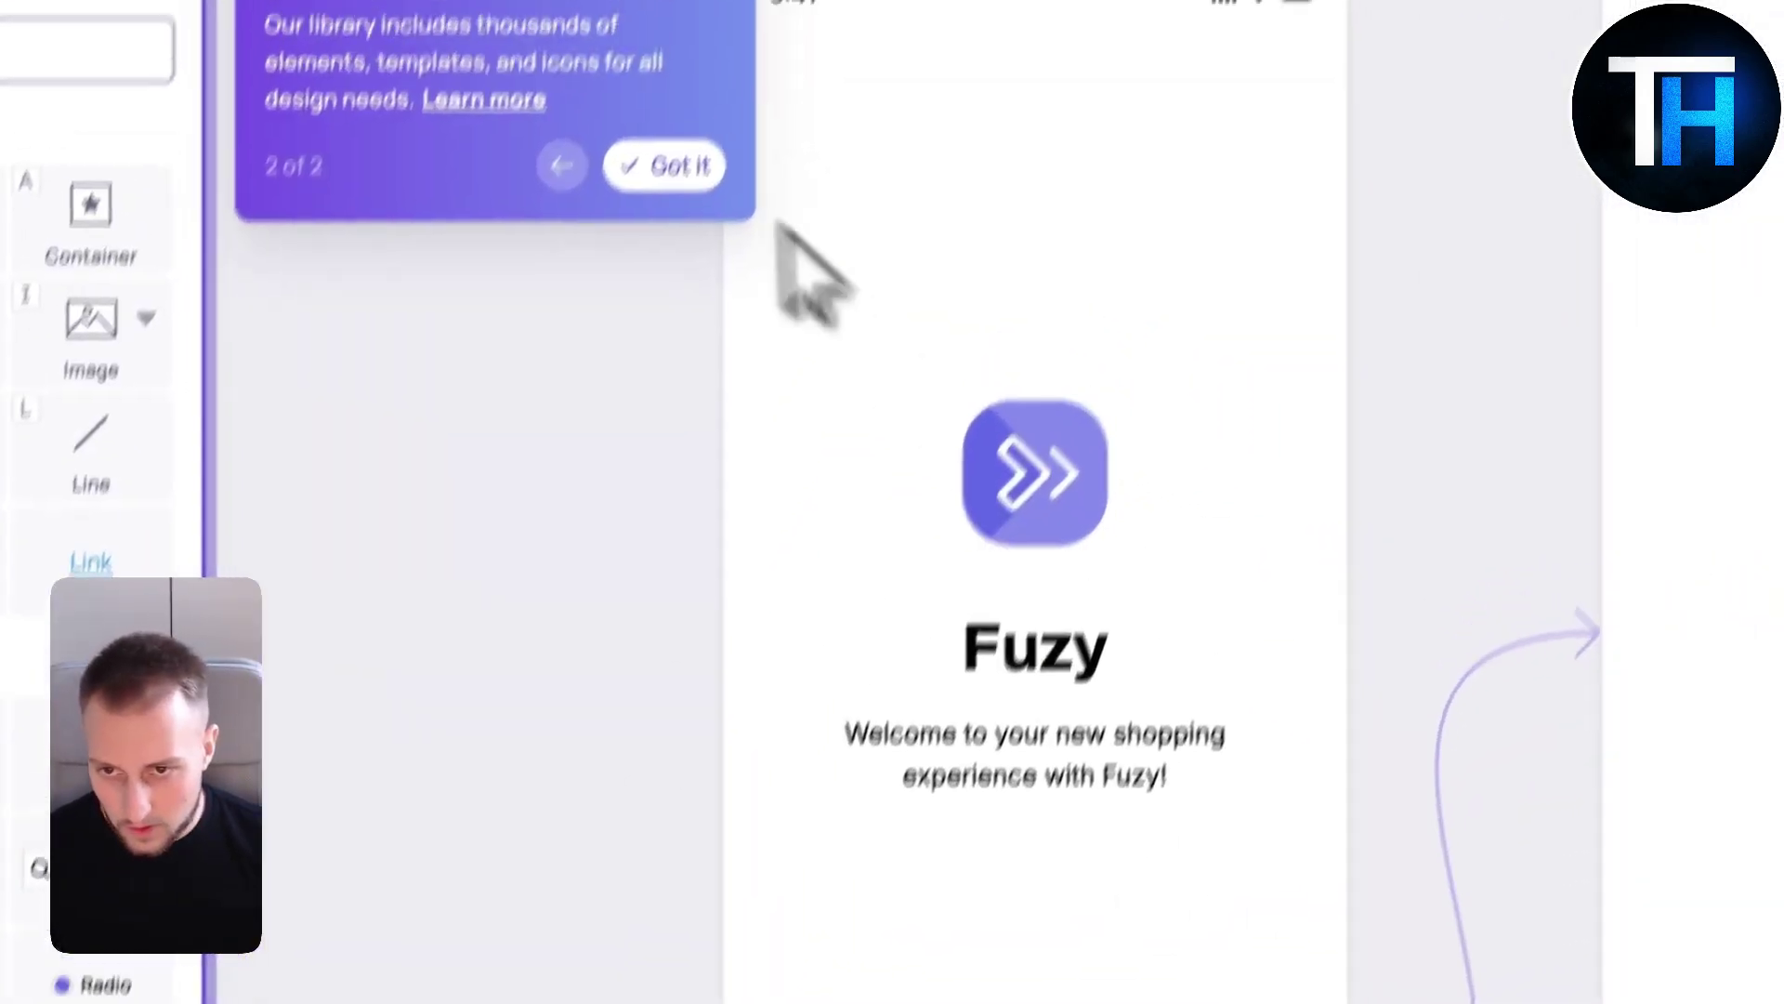
left_click(716, 88)
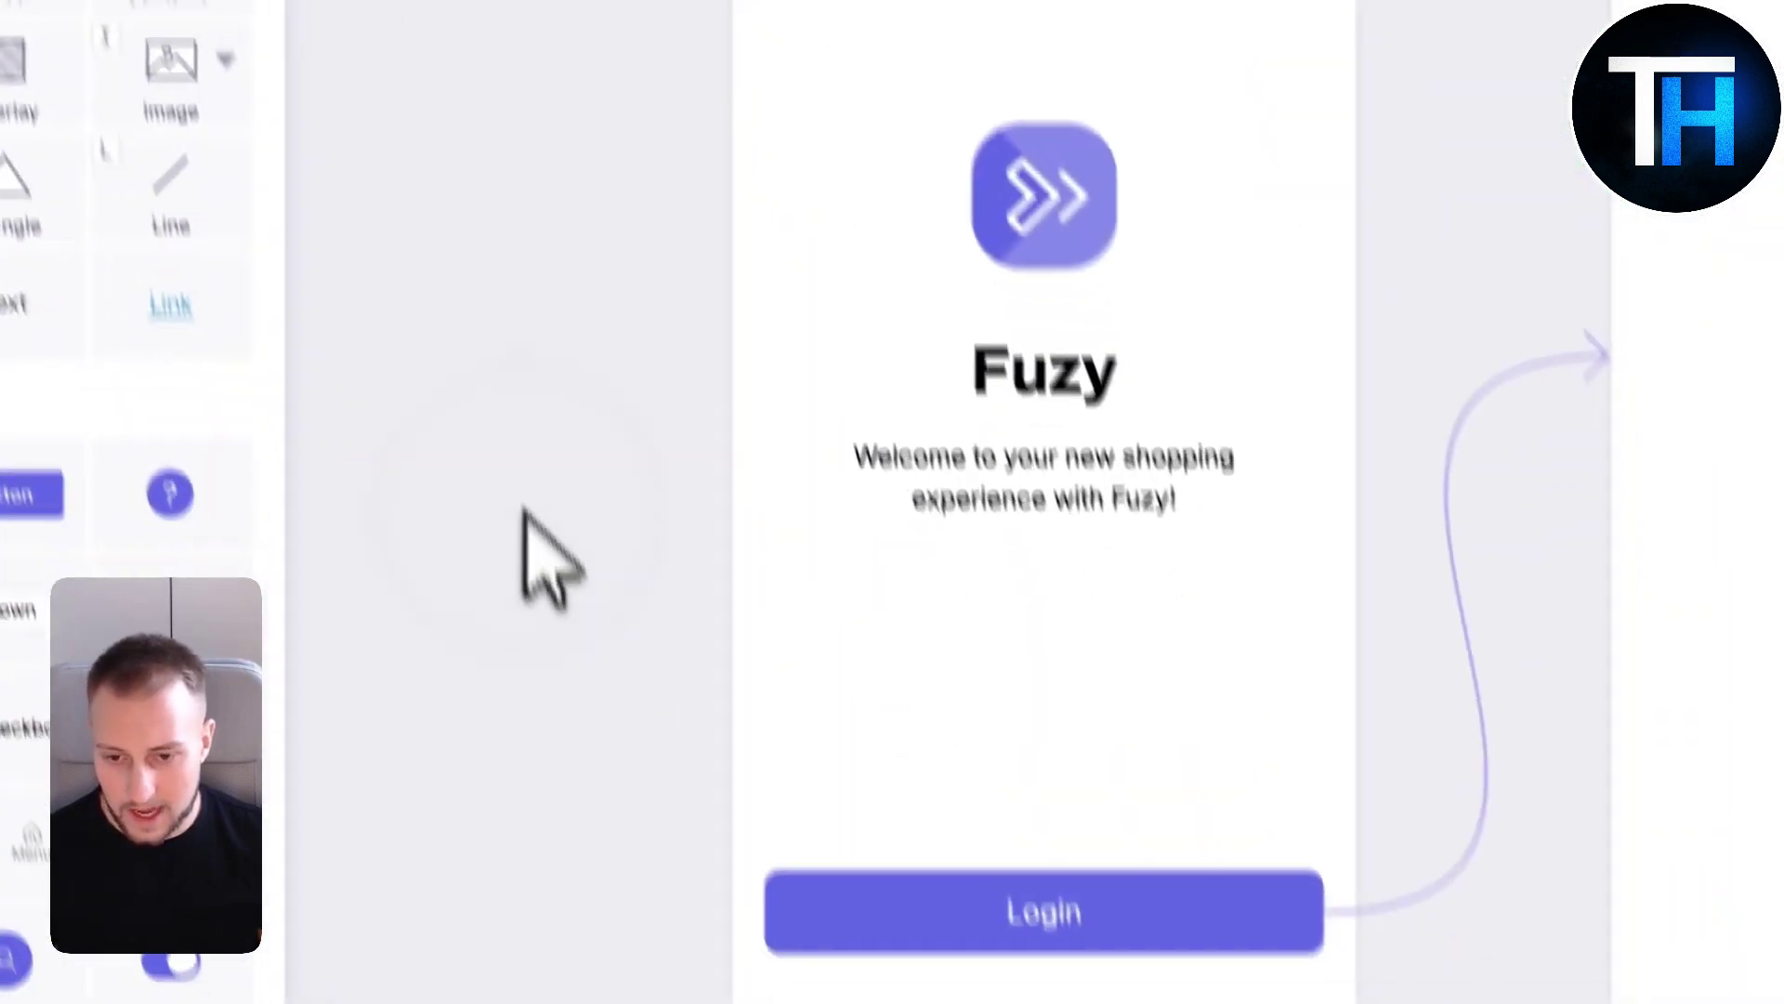
left_click(1133, 817)
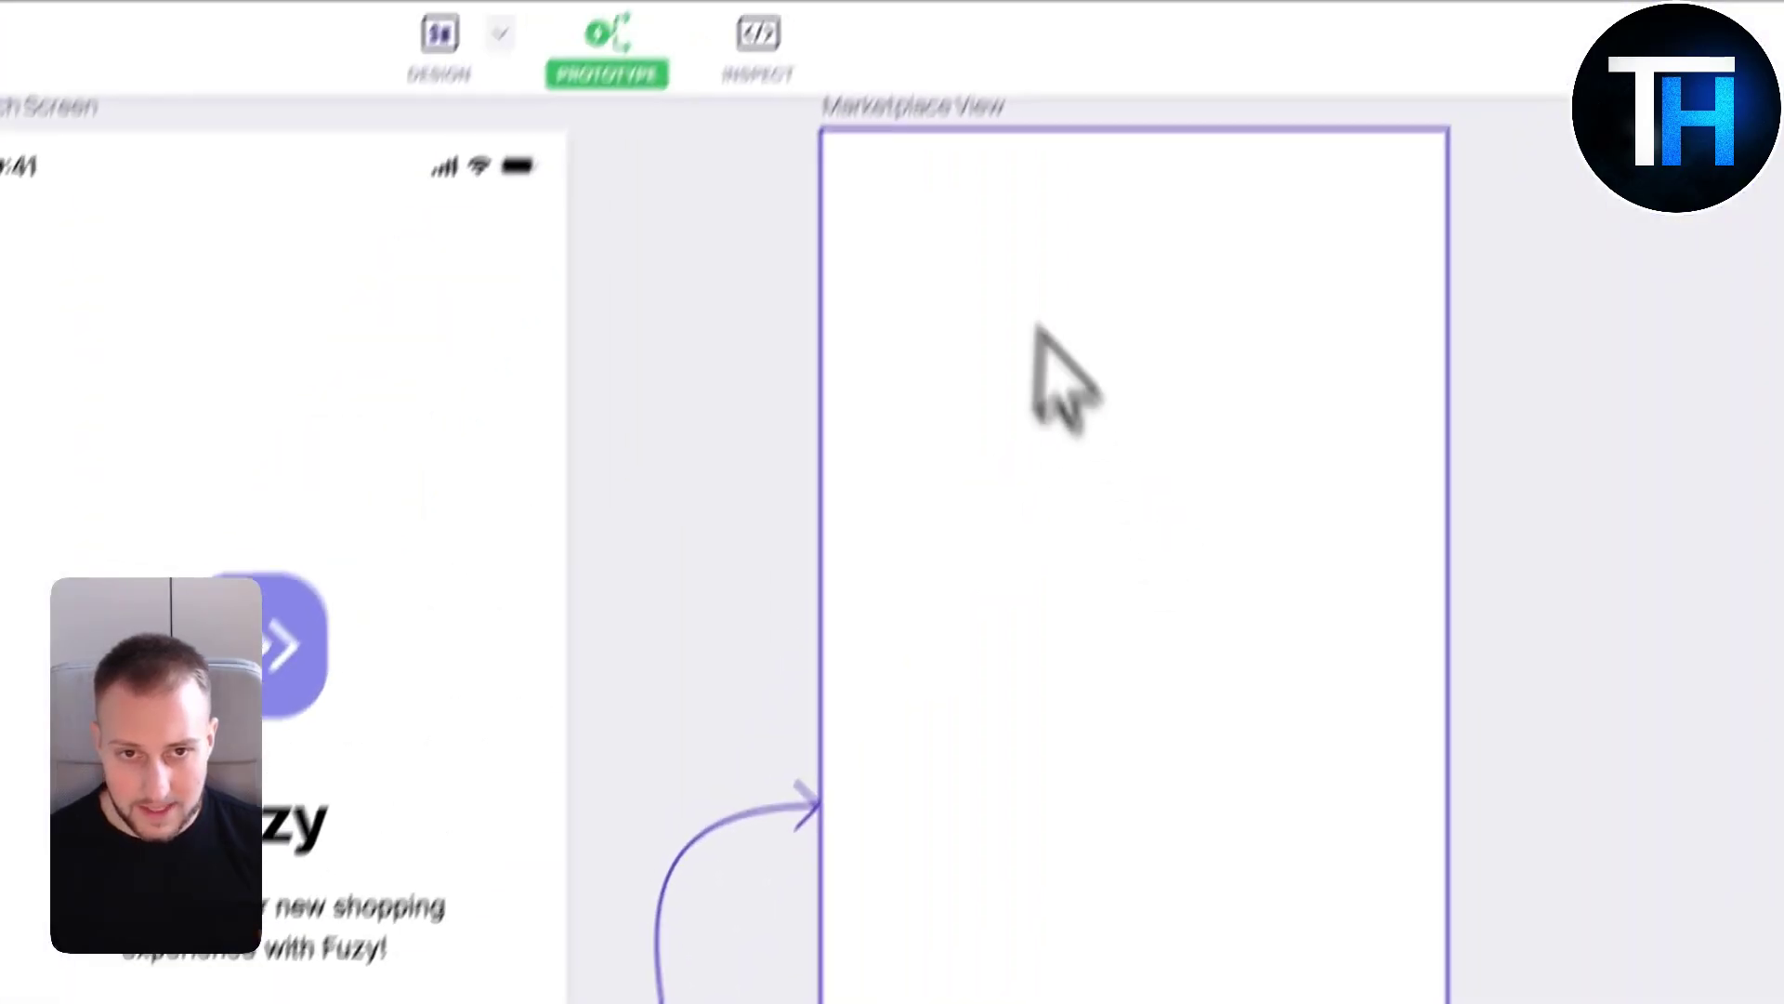
scroll(1023, 218, "up", 2)
left_click(952, 107)
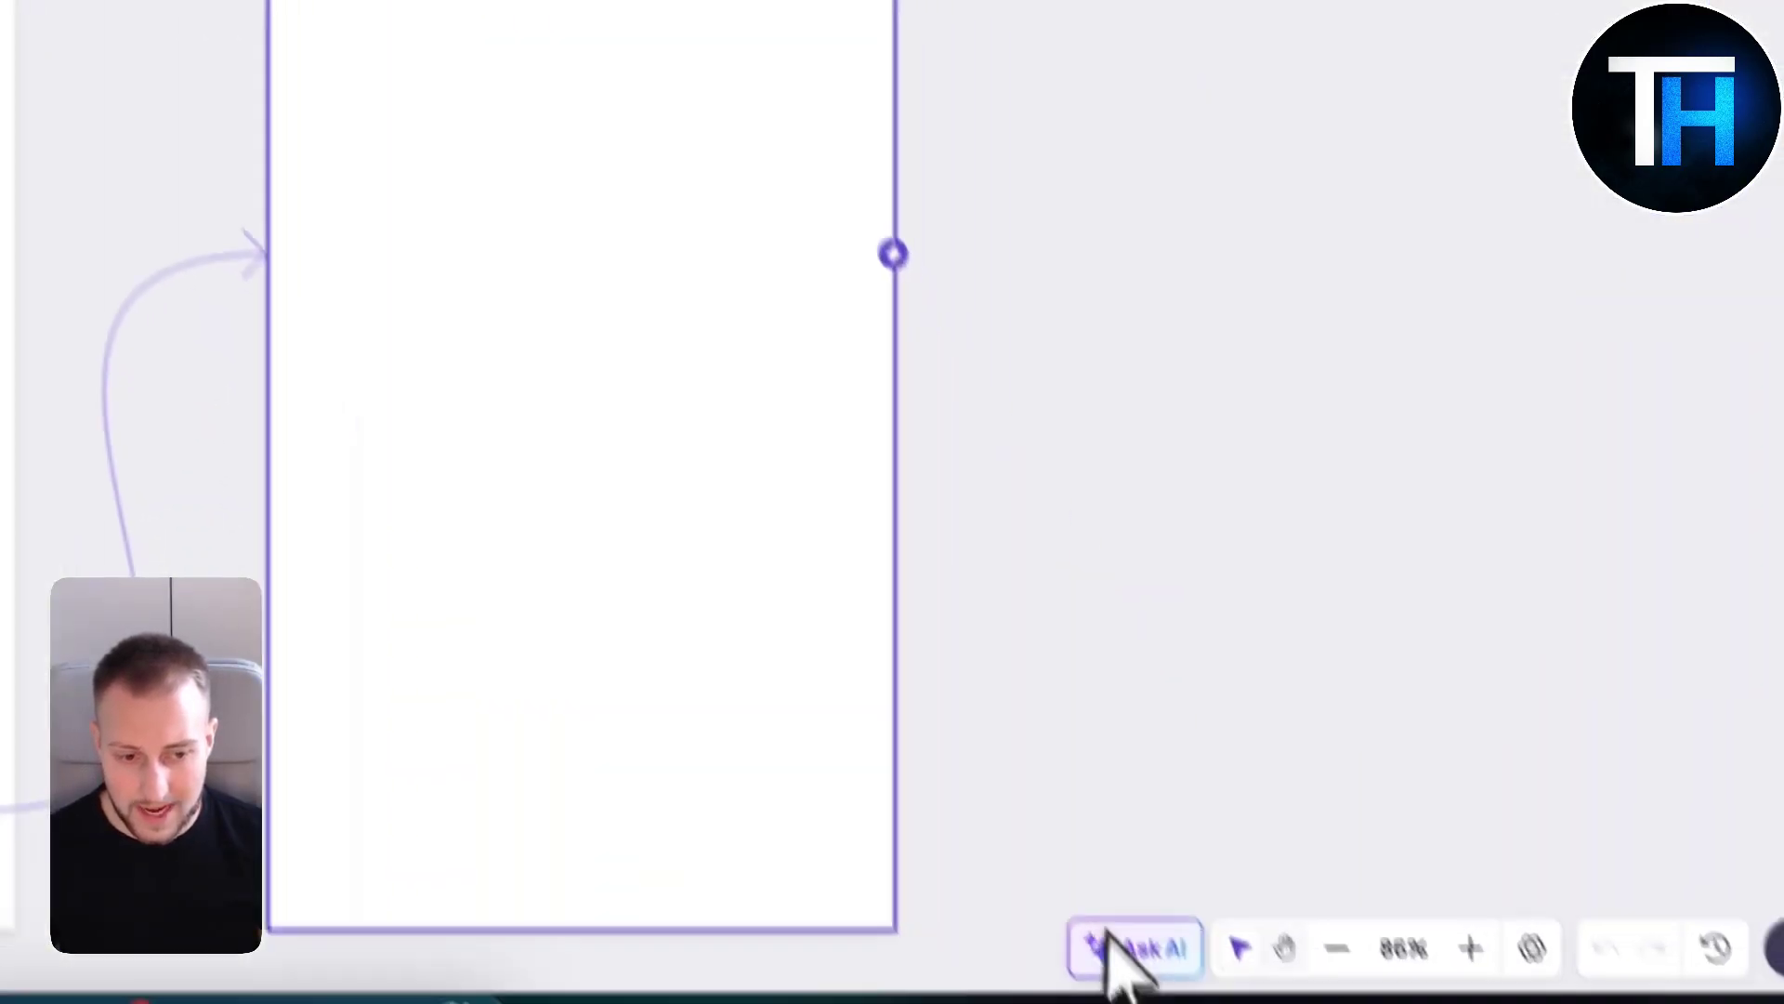
left_click(1119, 944)
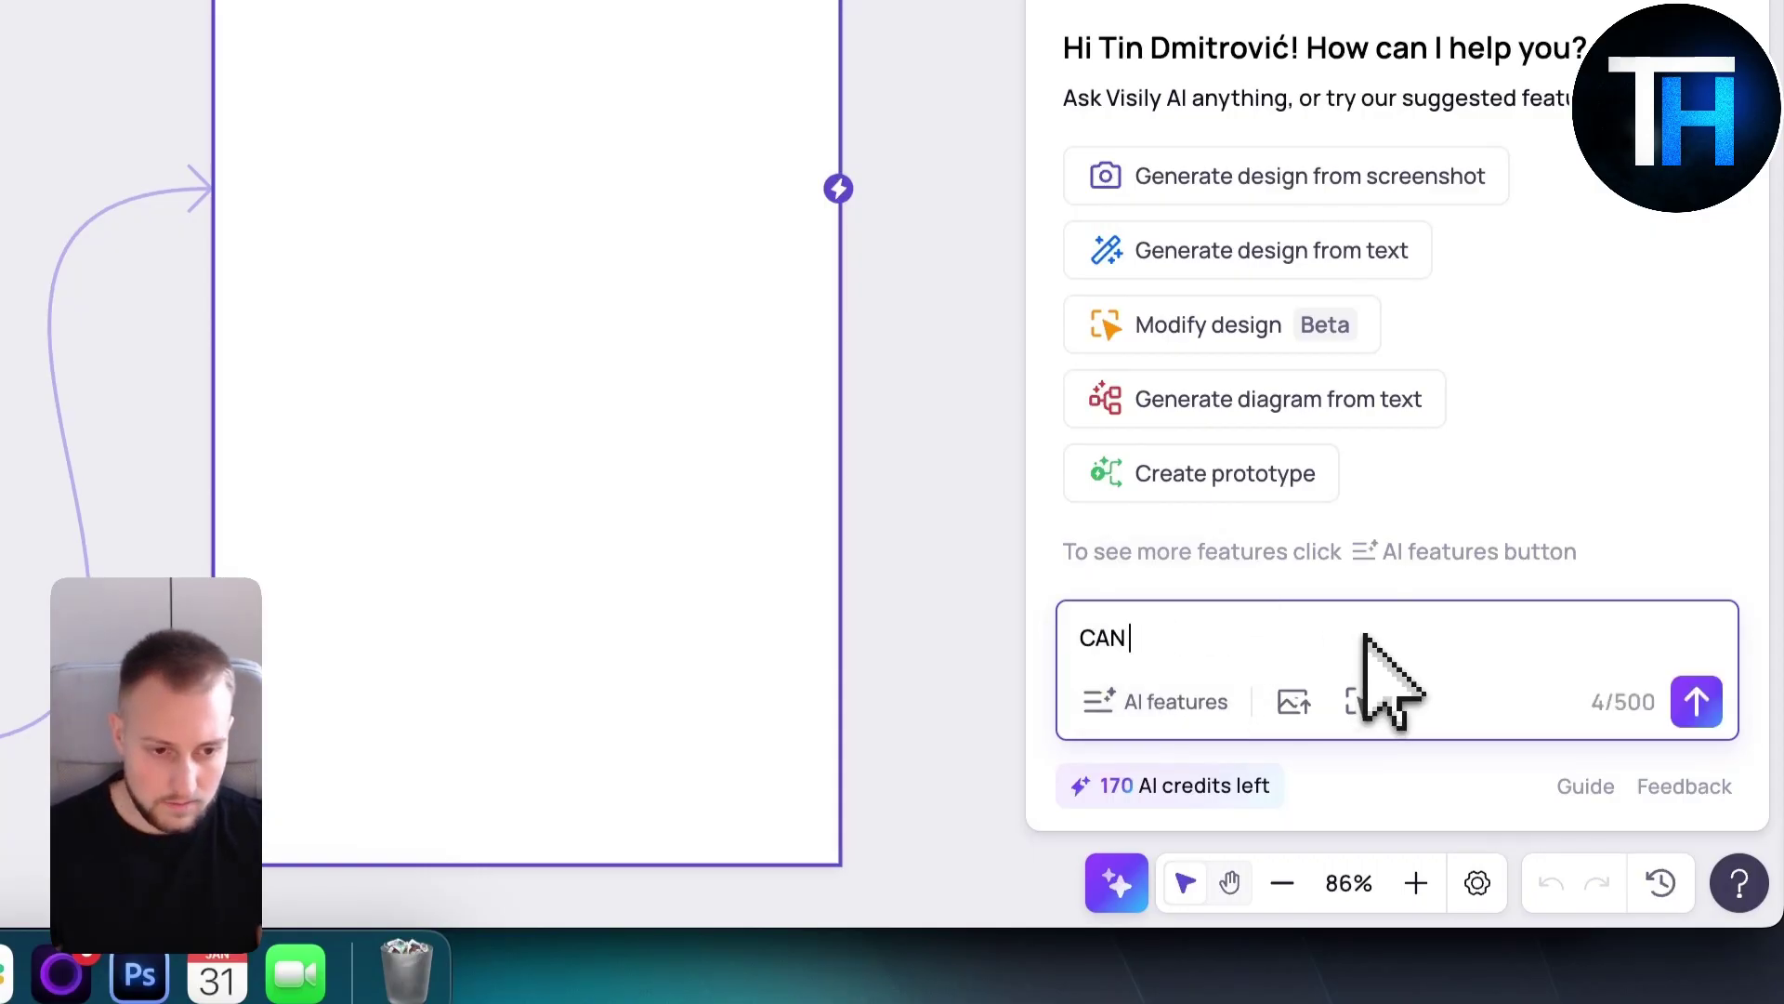
Step: Ask the AI to make the marketplace view a login screen with username, password and email in the same colours
key("BackSpace")
key("BackSpace")
key("BackSpace")
key("BackSpace")
type("can you create \"marketplace view\" to be view wh")
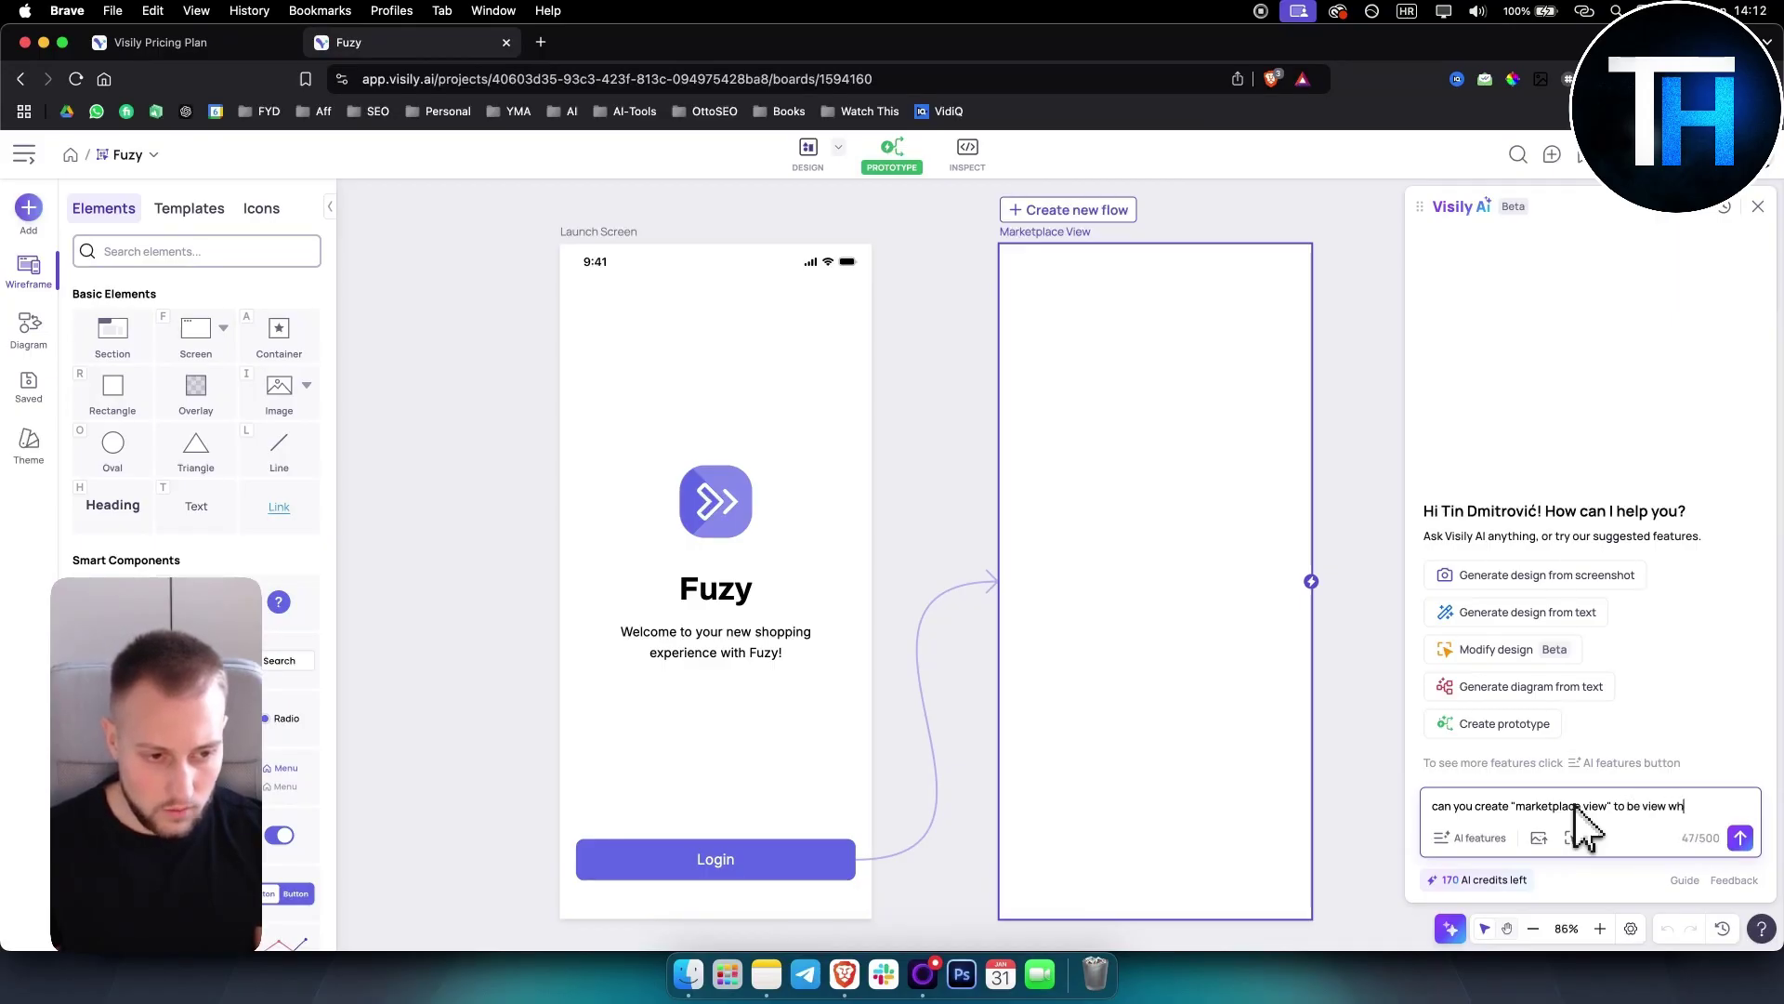
type("log")
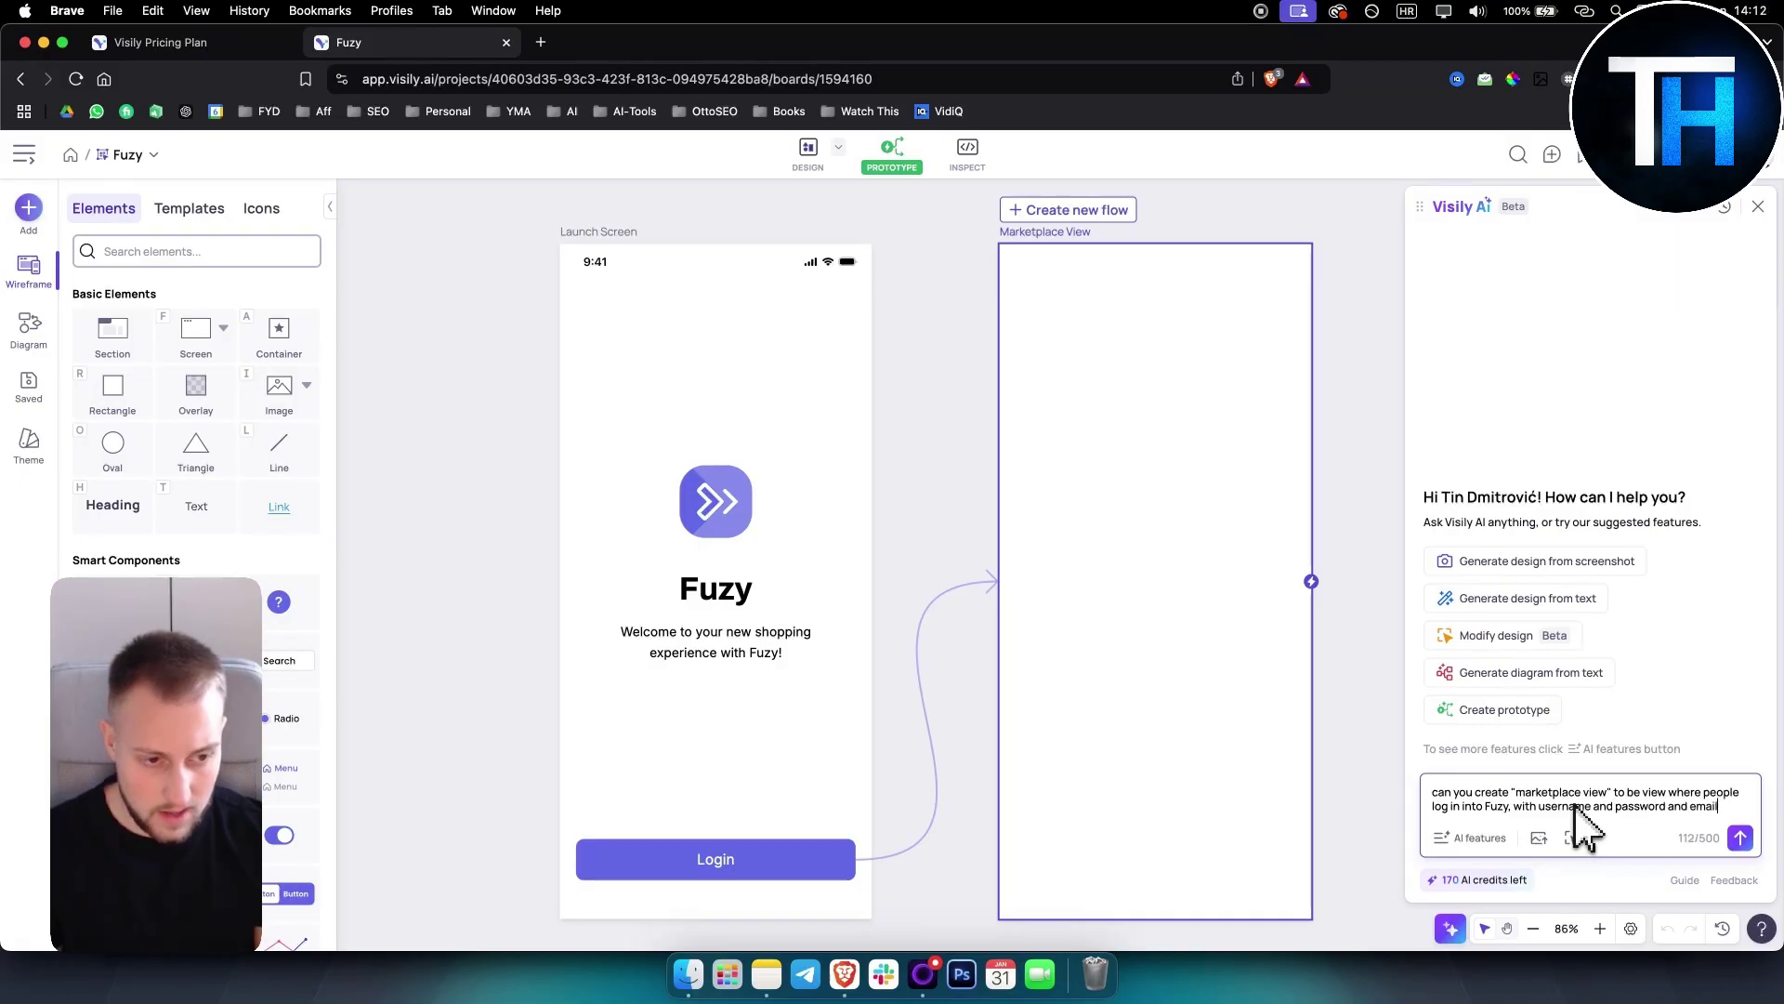
type("the same color scheme.")
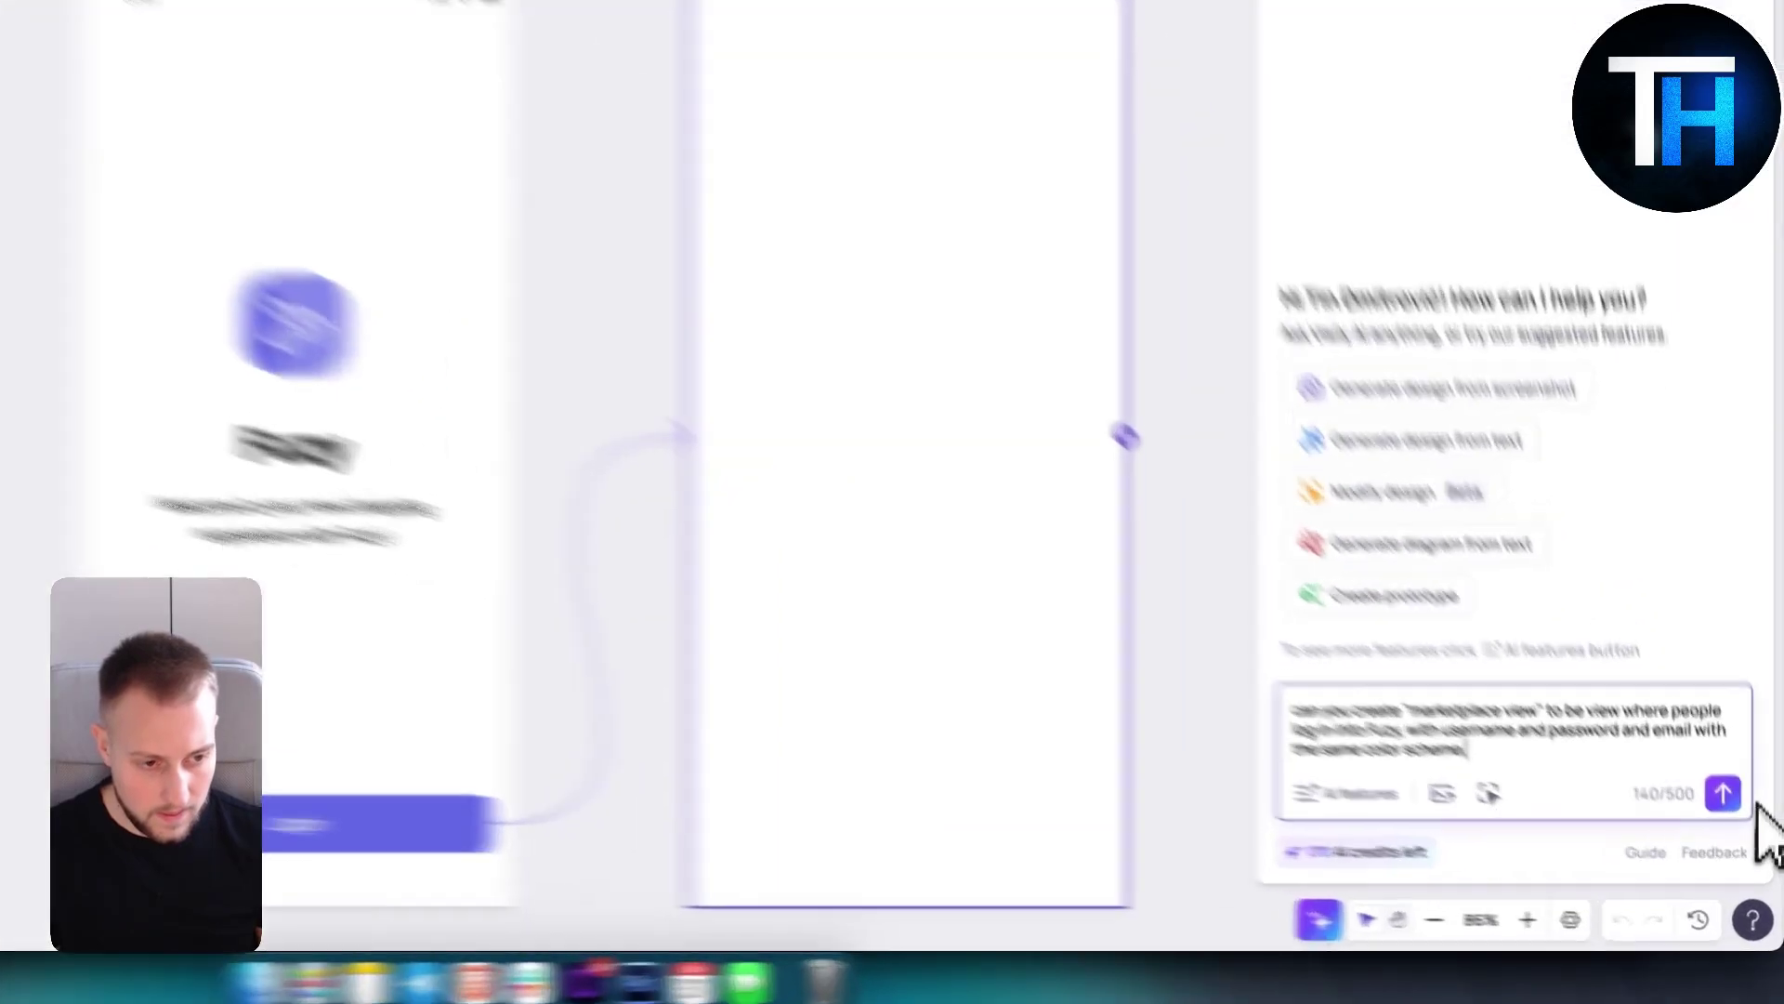
left_click(1739, 837)
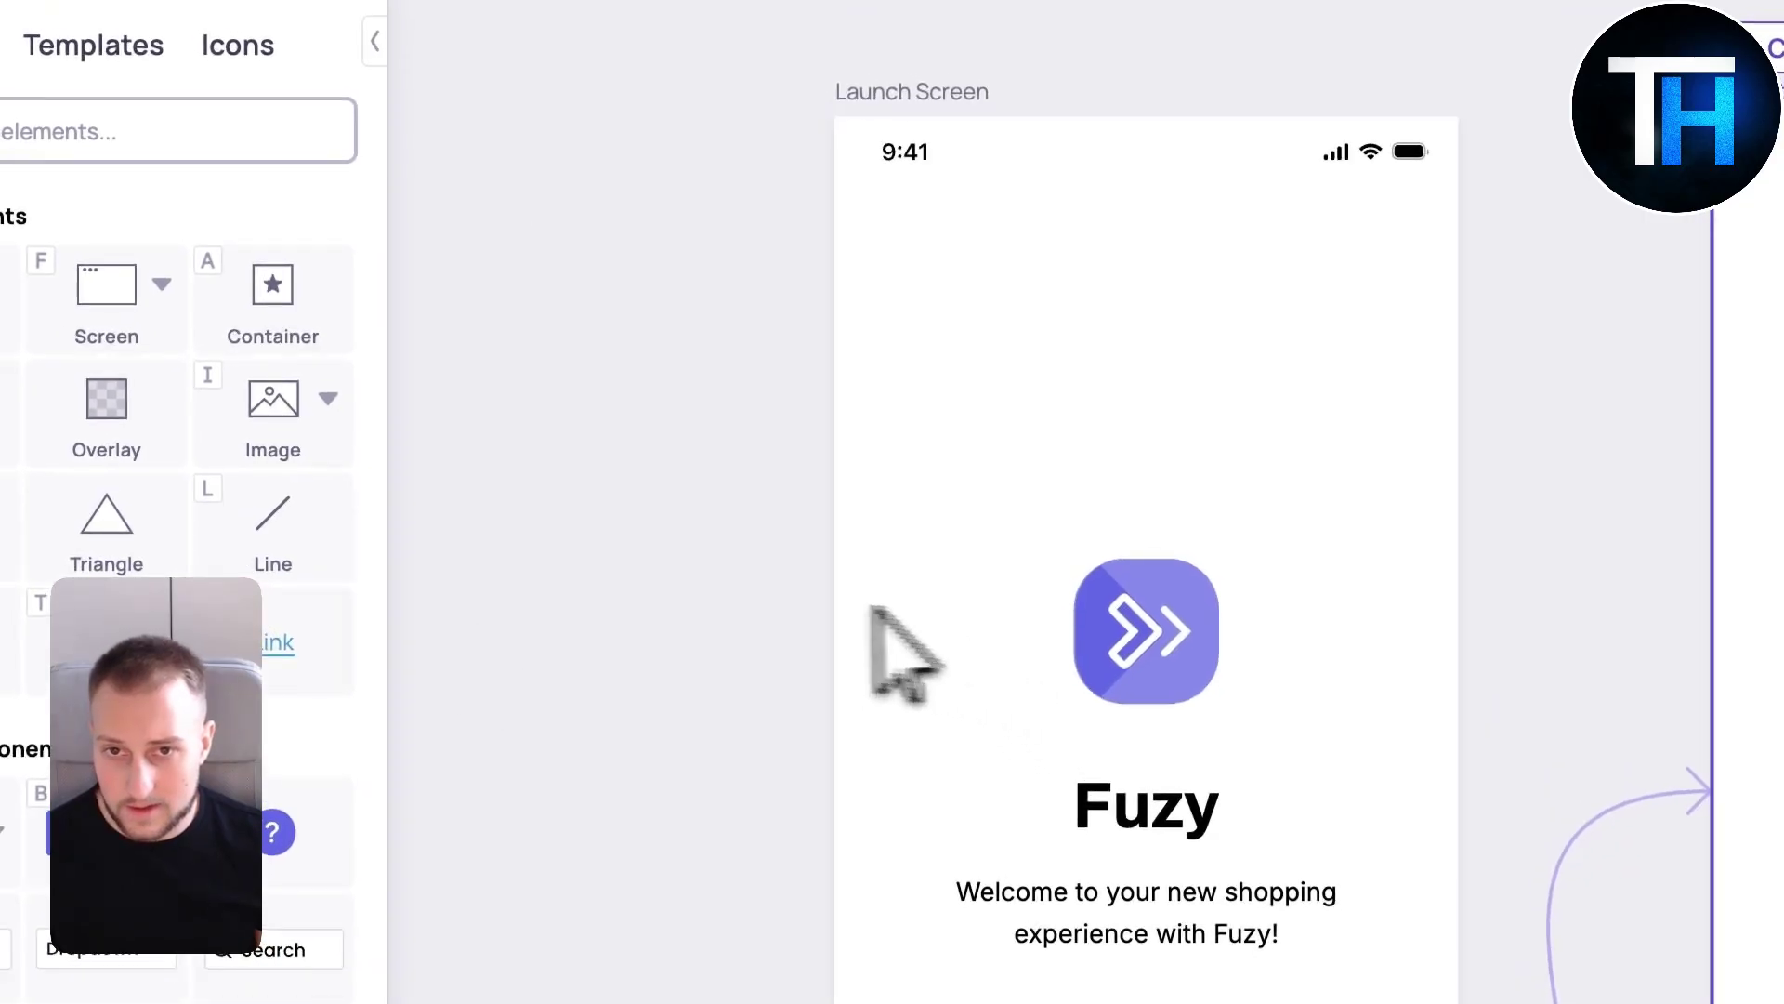
left_click(1144, 598)
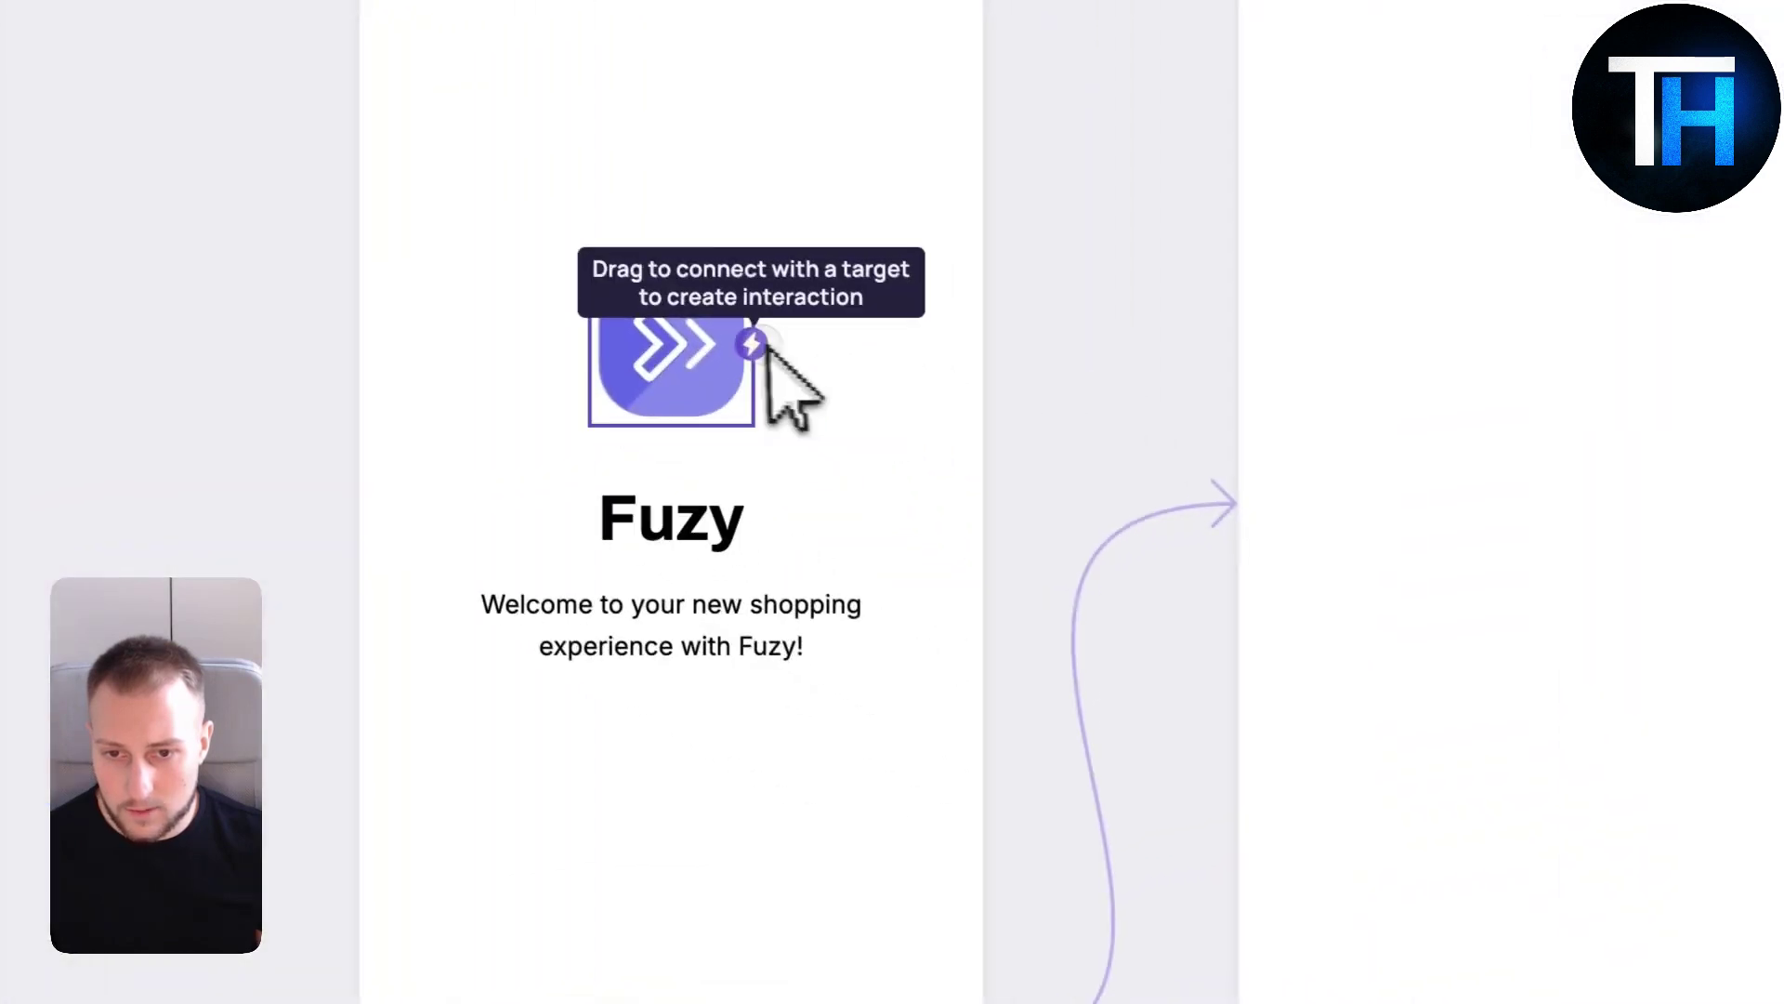
left_click_drag(1229, 632, 1667, 570)
left_click_drag(1172, 272, 720, 348)
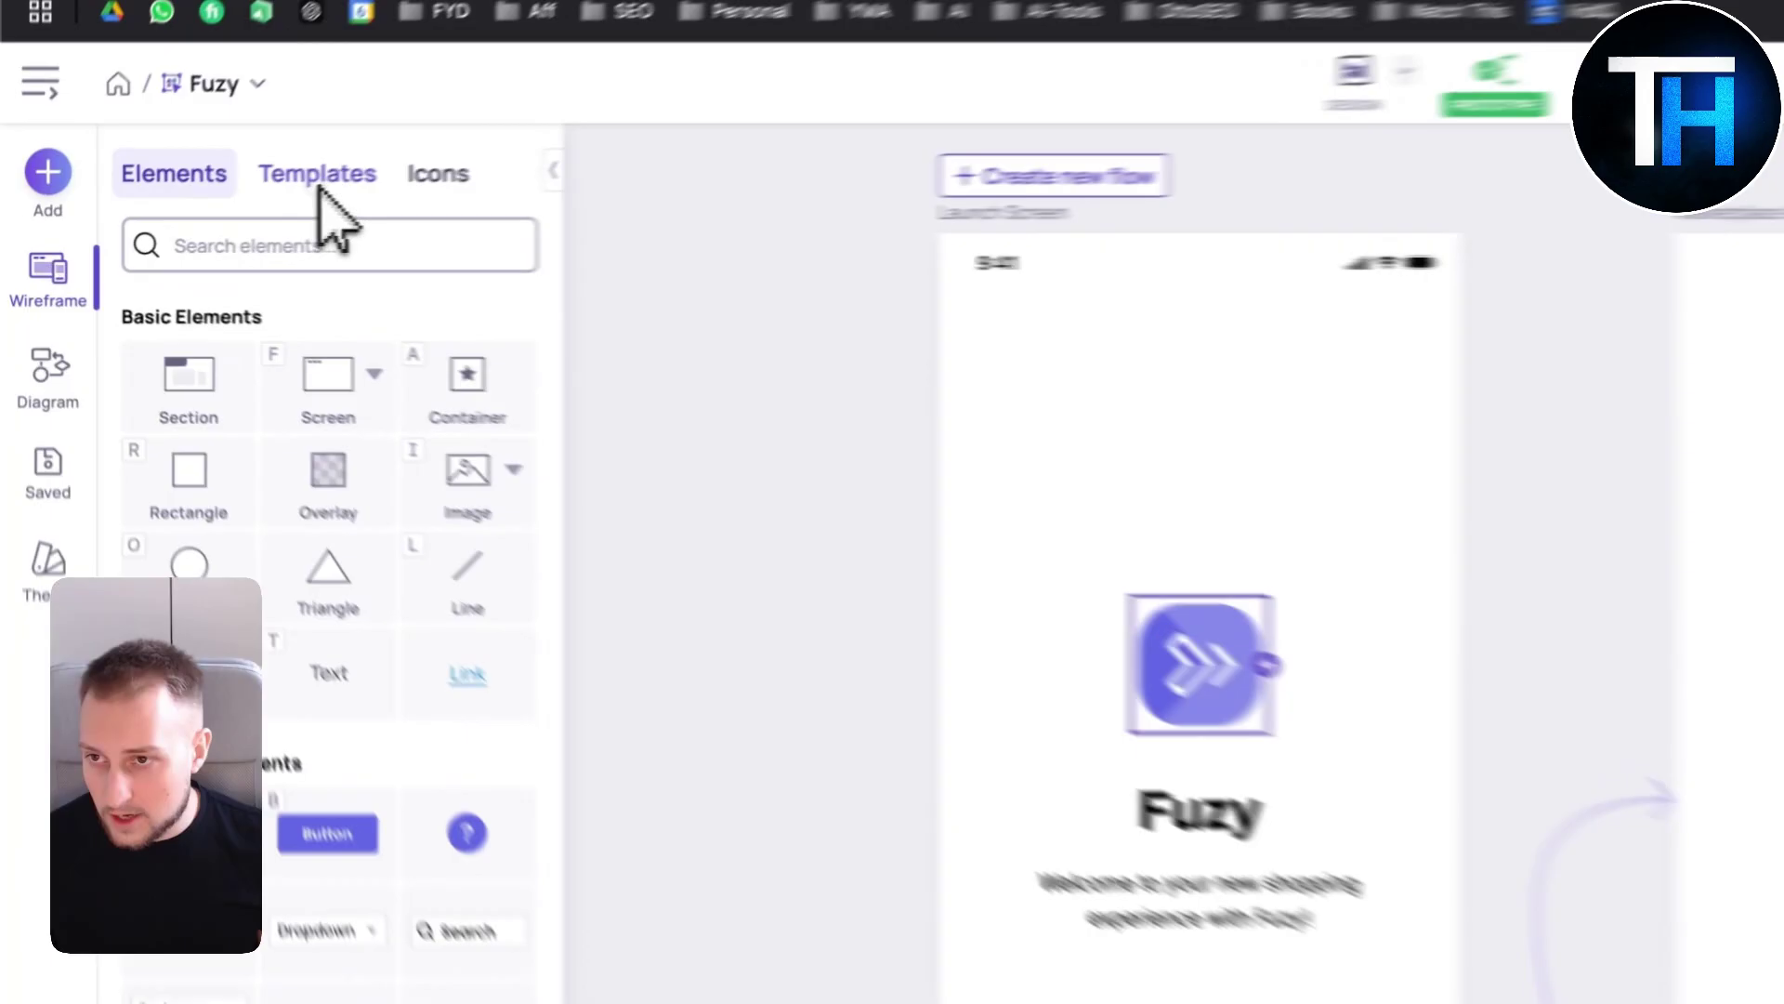
Step: Browse the Templates, Icons, Diagram and Saved libraries, ending on the board's theme settings
left_click(189, 210)
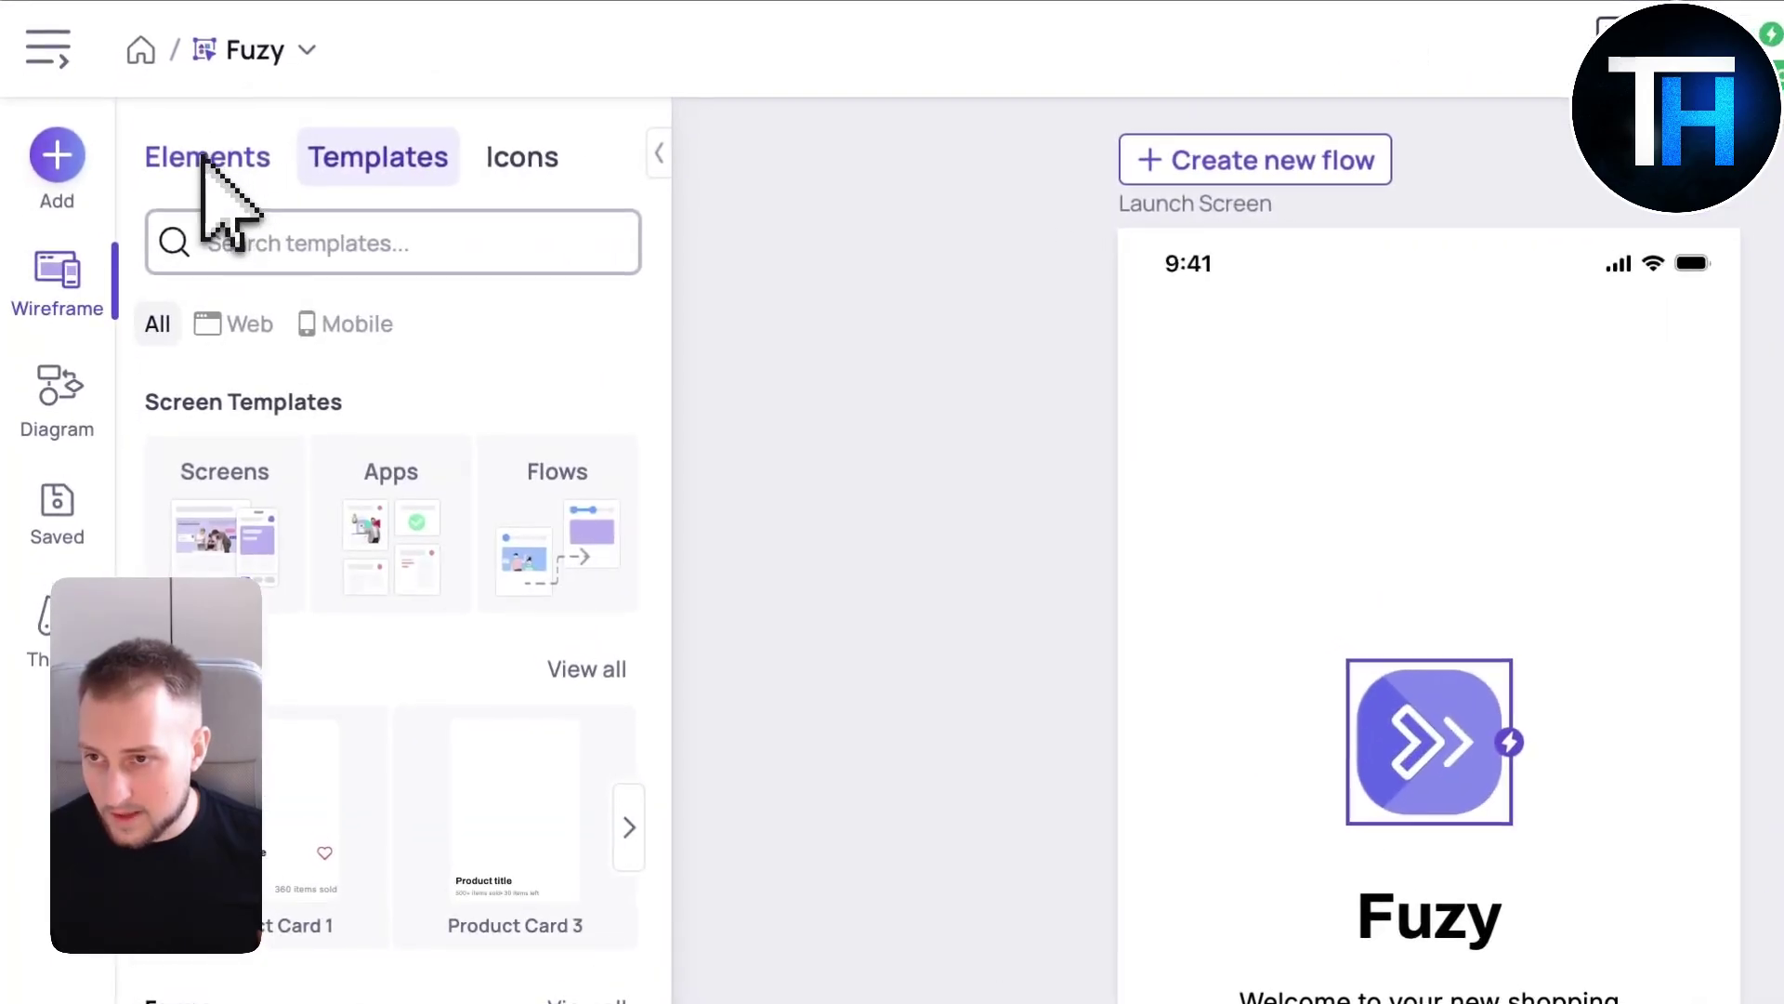
left_click(526, 158)
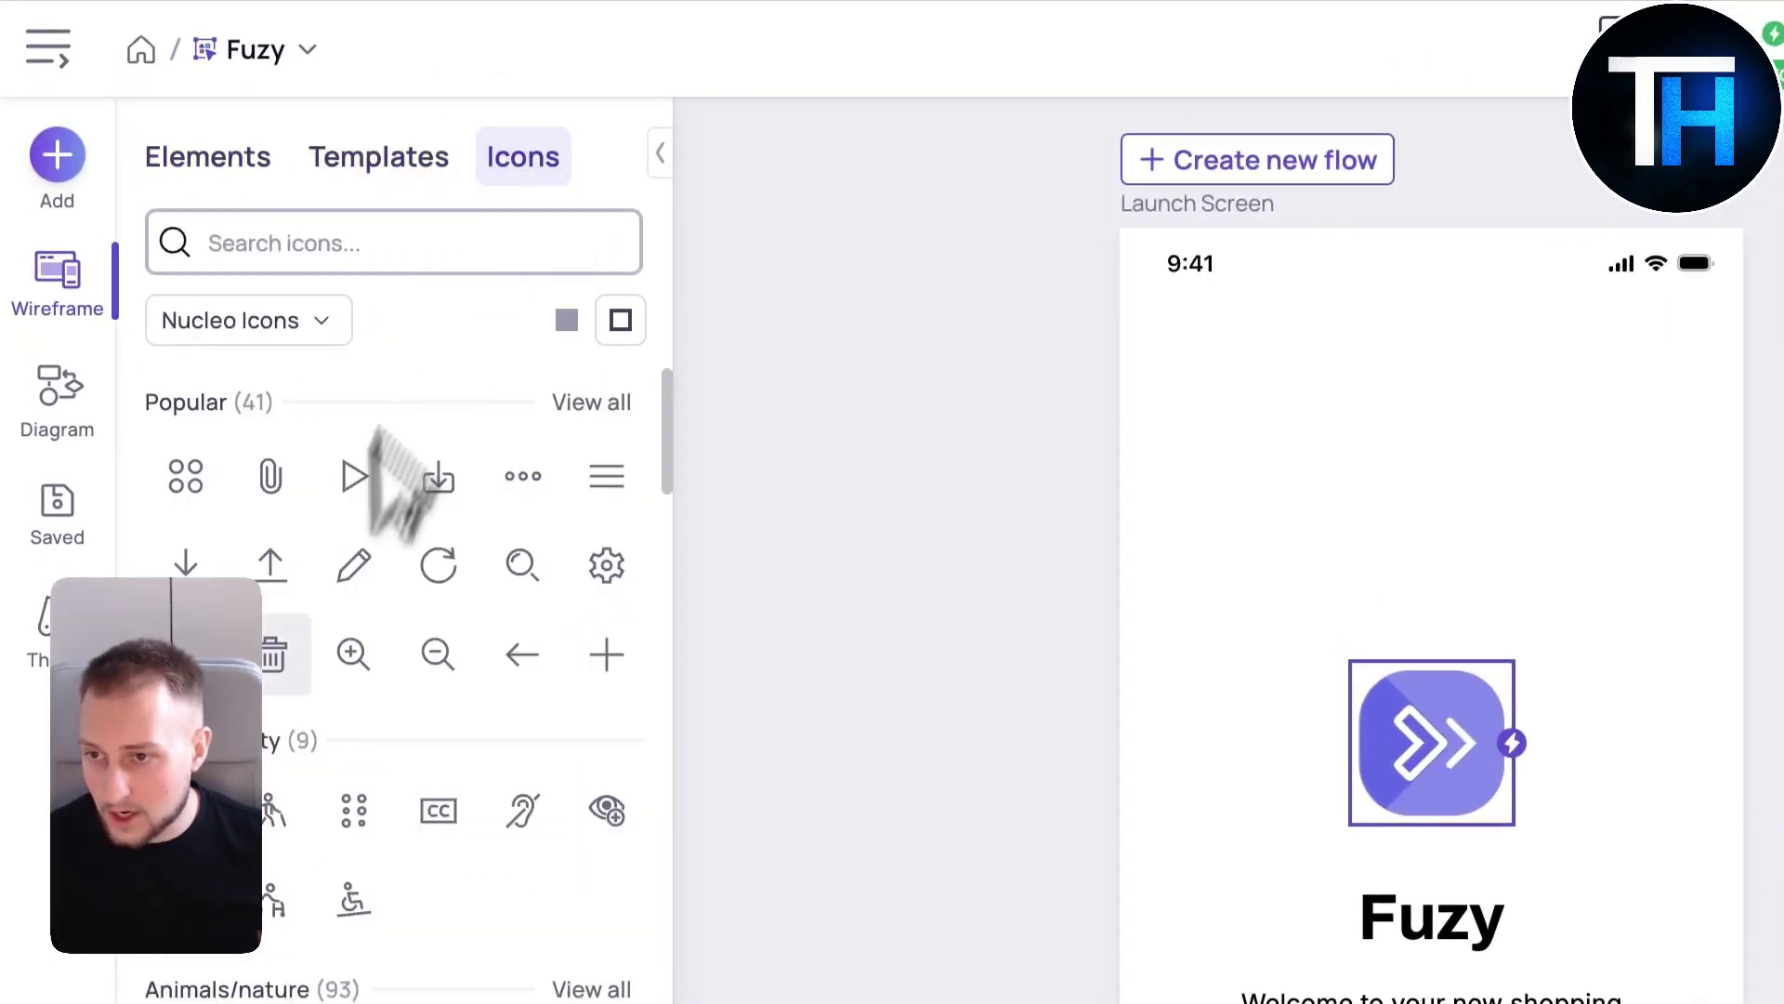
left_click(60, 293)
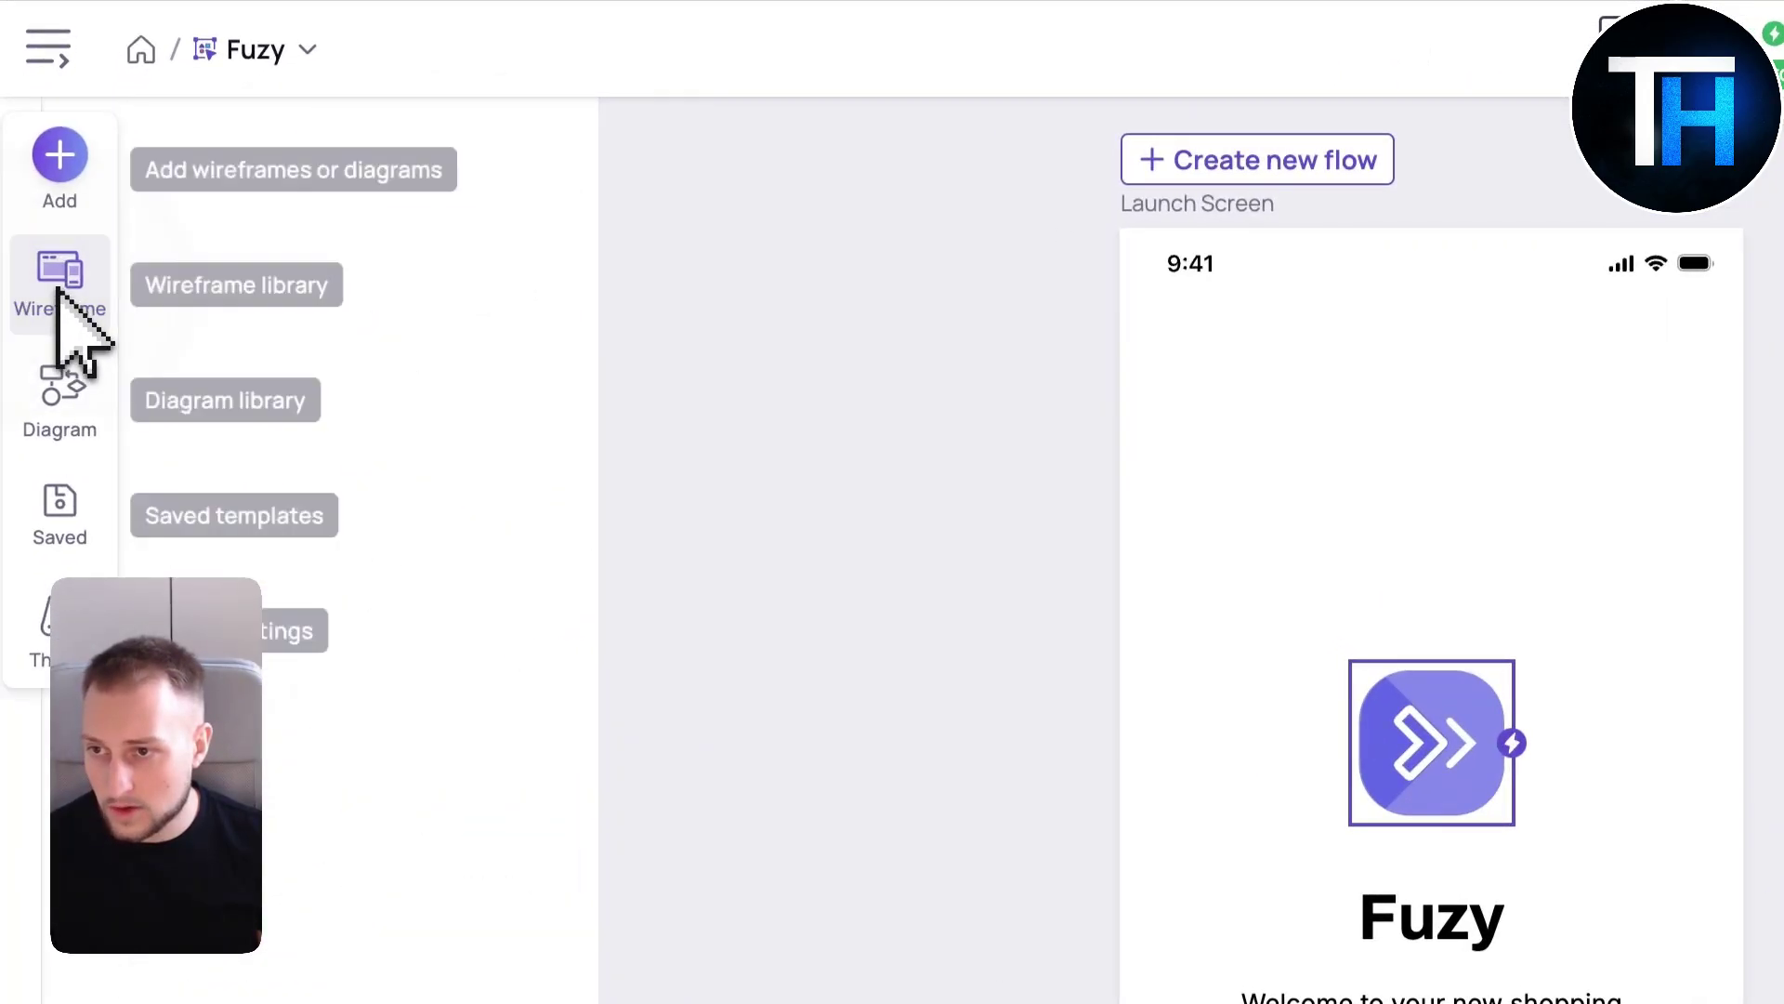
left_click(59, 395)
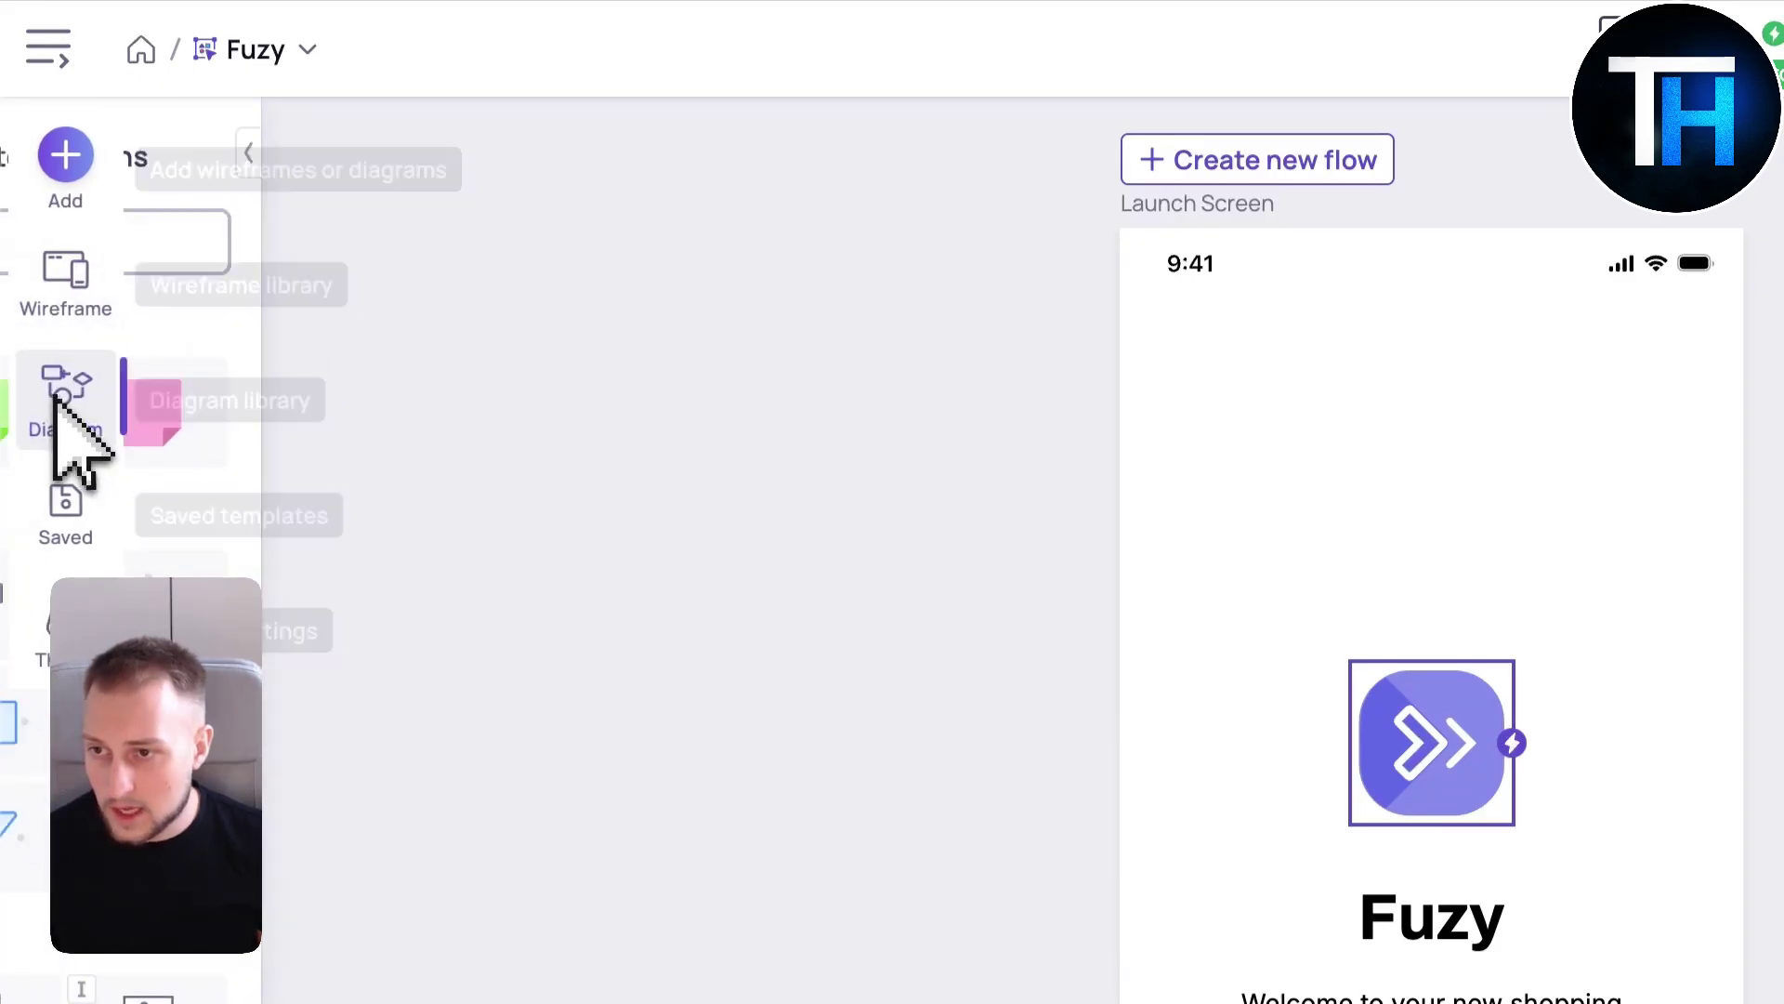
scroll(457, 790, "down", 3)
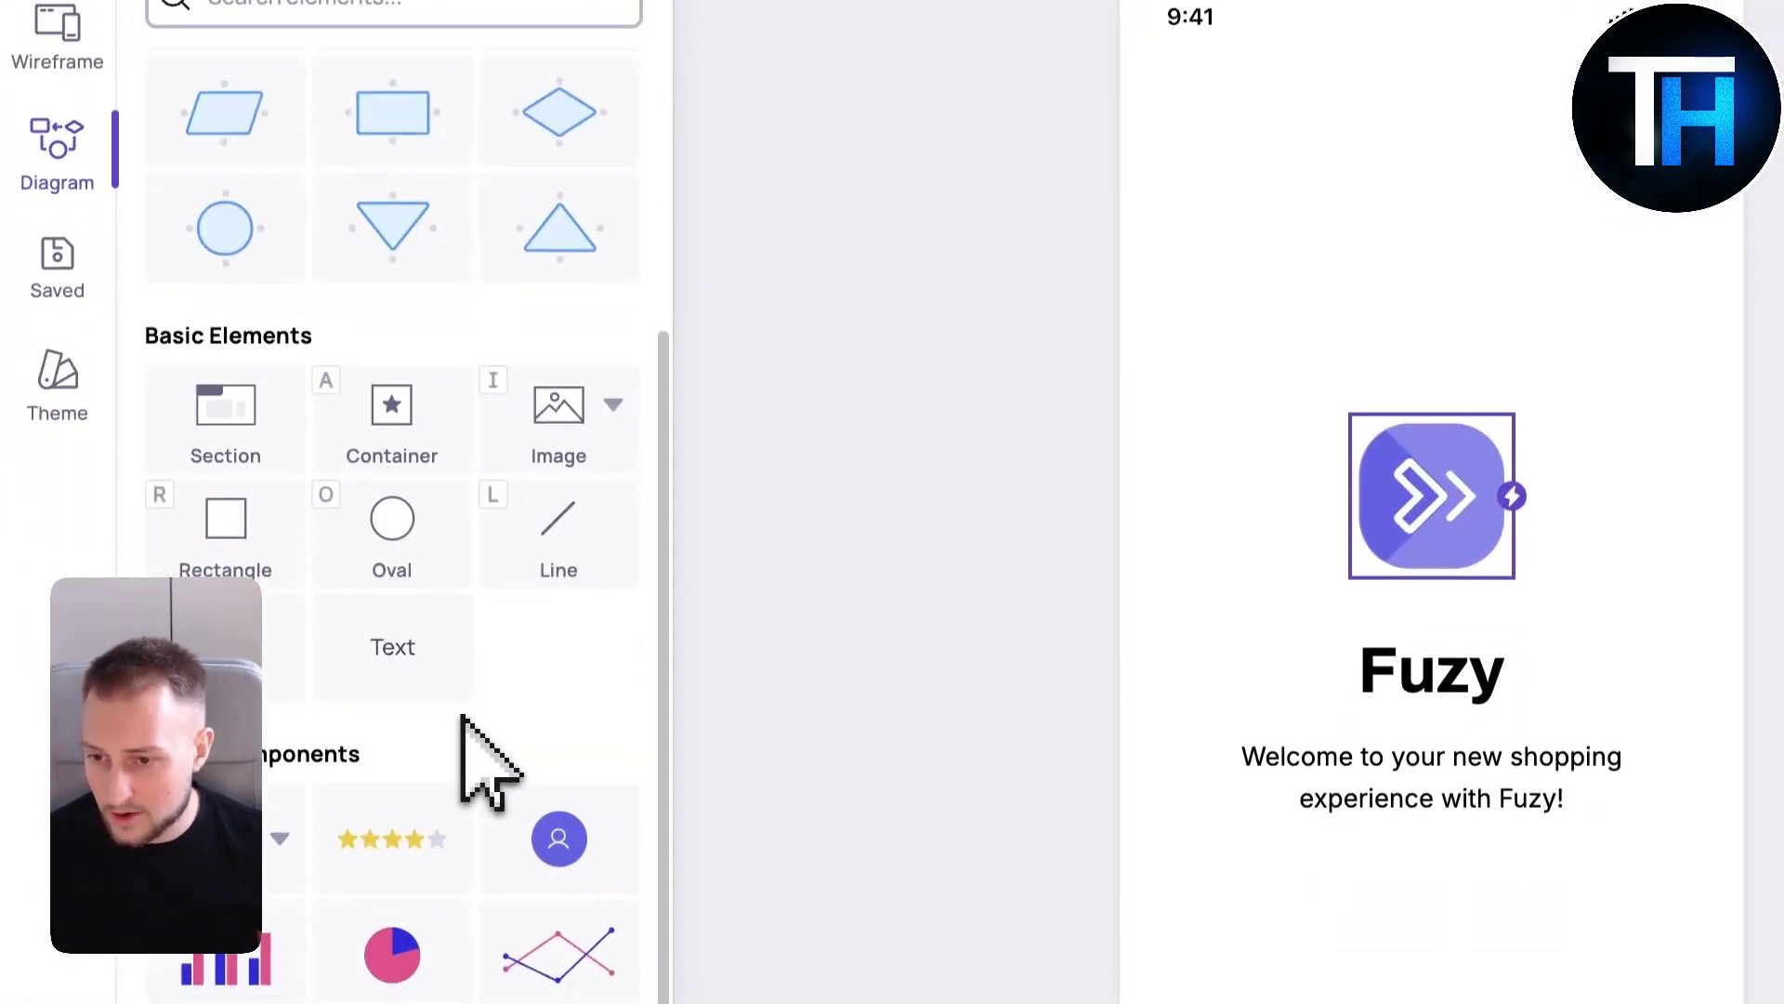
left_click(45, 318)
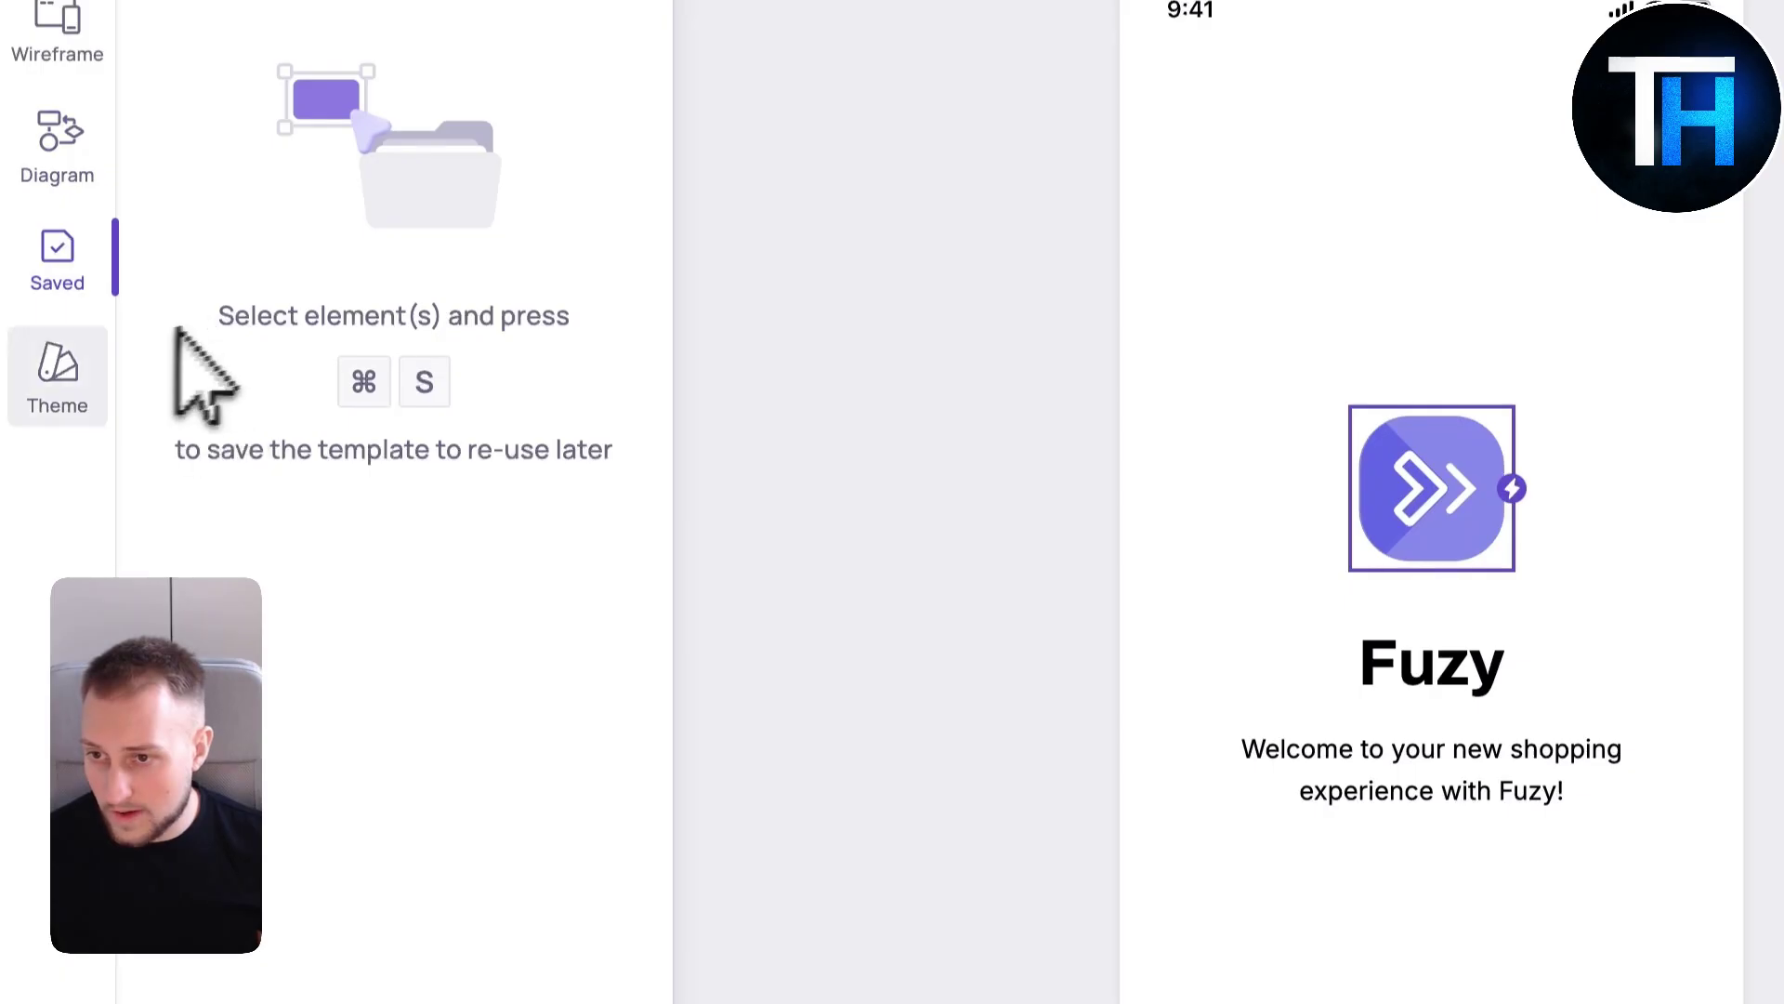
left_click(65, 394)
left_click(93, 399)
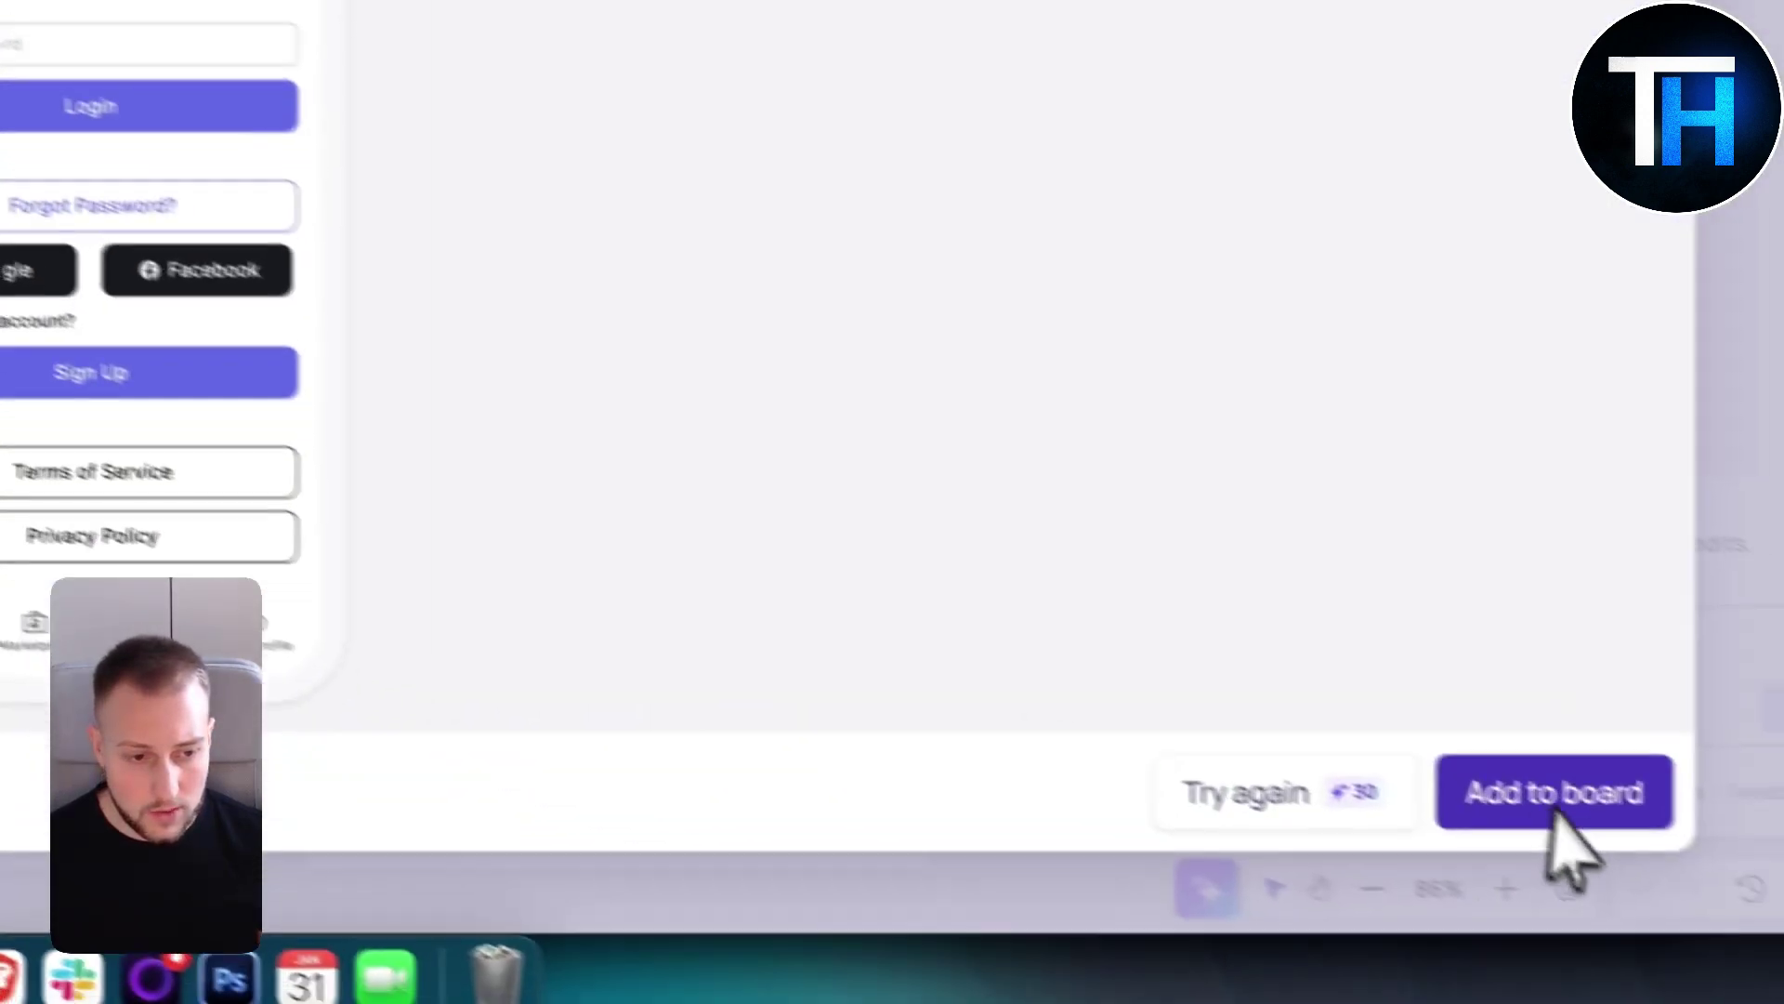
Step: Place the AI login screen, remove the blank Marketplace View, and link Login to Fuzy - Marketplace Login
left_click(1550, 817)
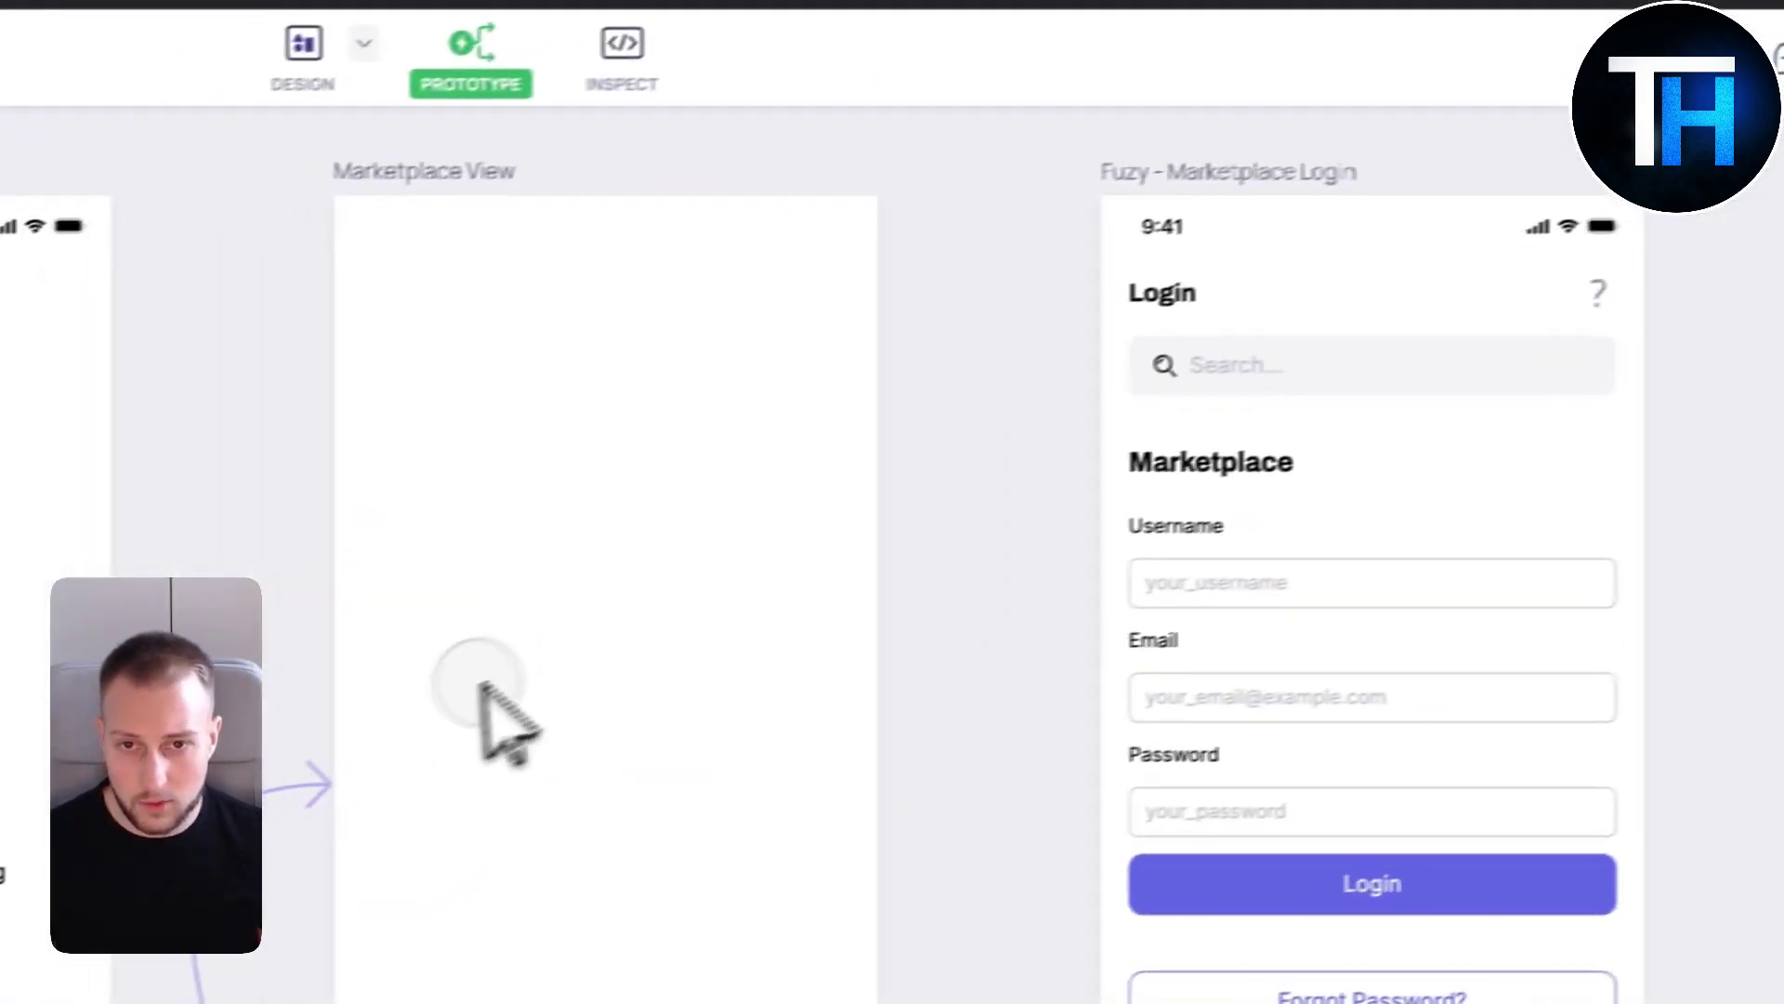
left_click(490, 177)
right_click(555, 234)
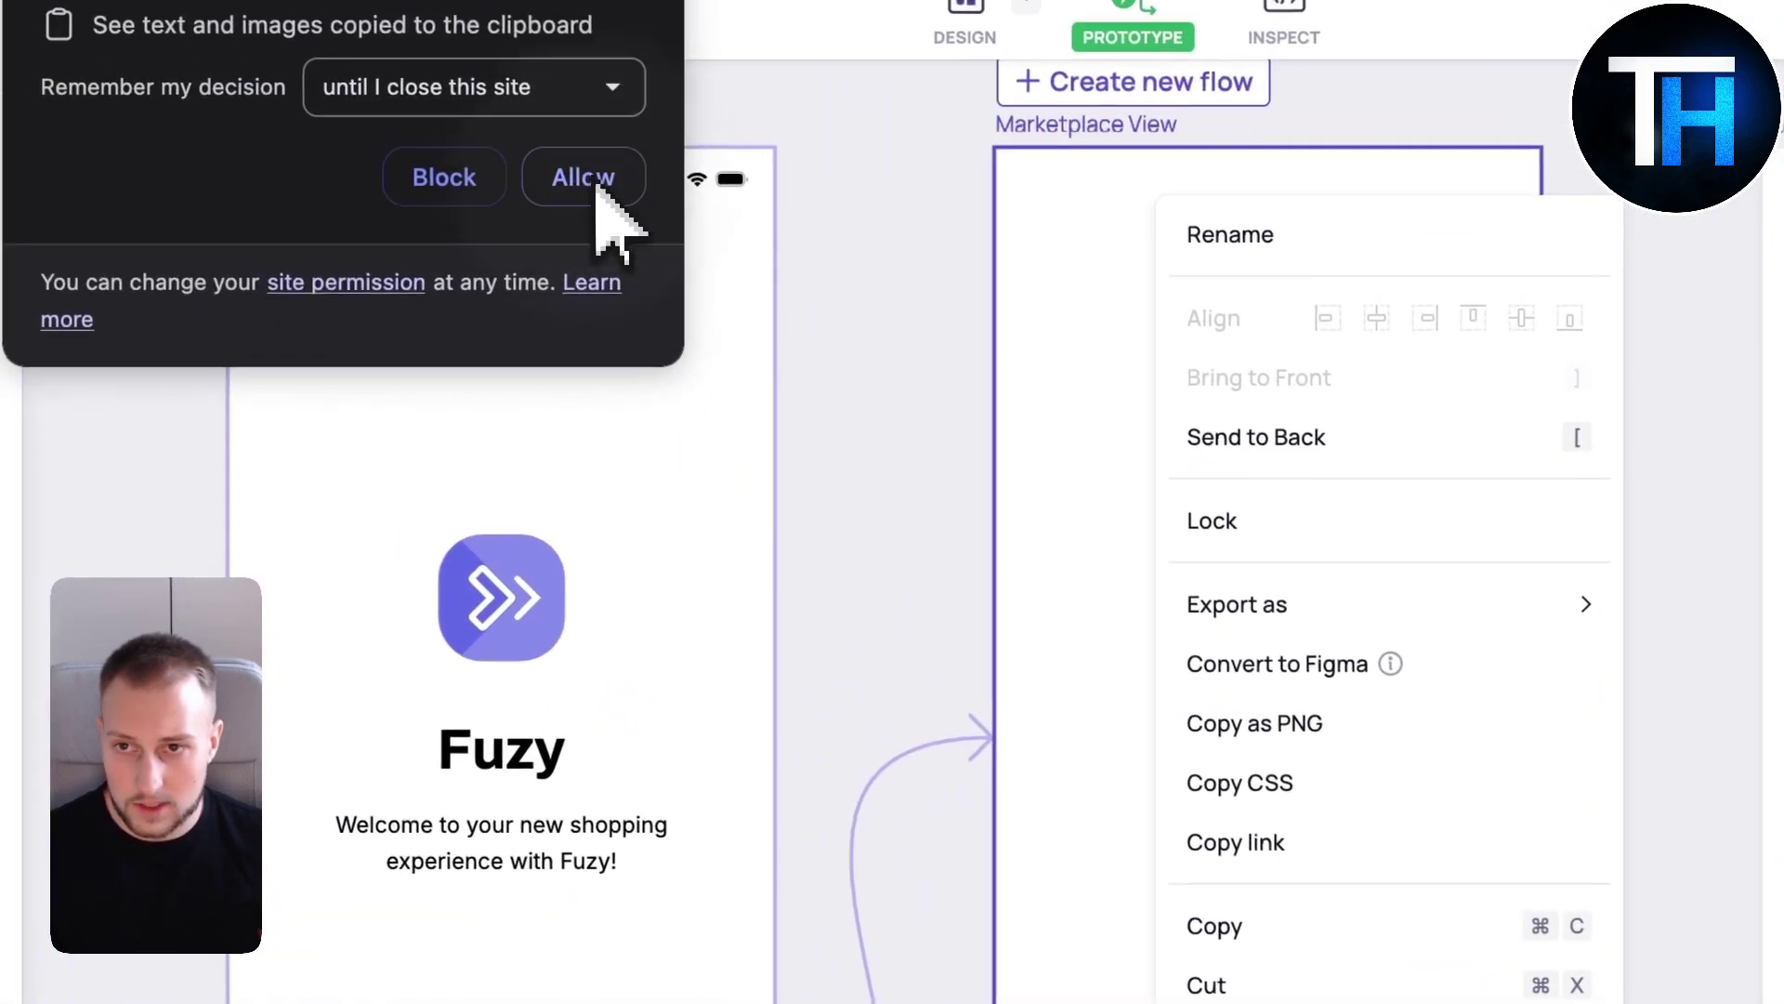
left_click(525, 72)
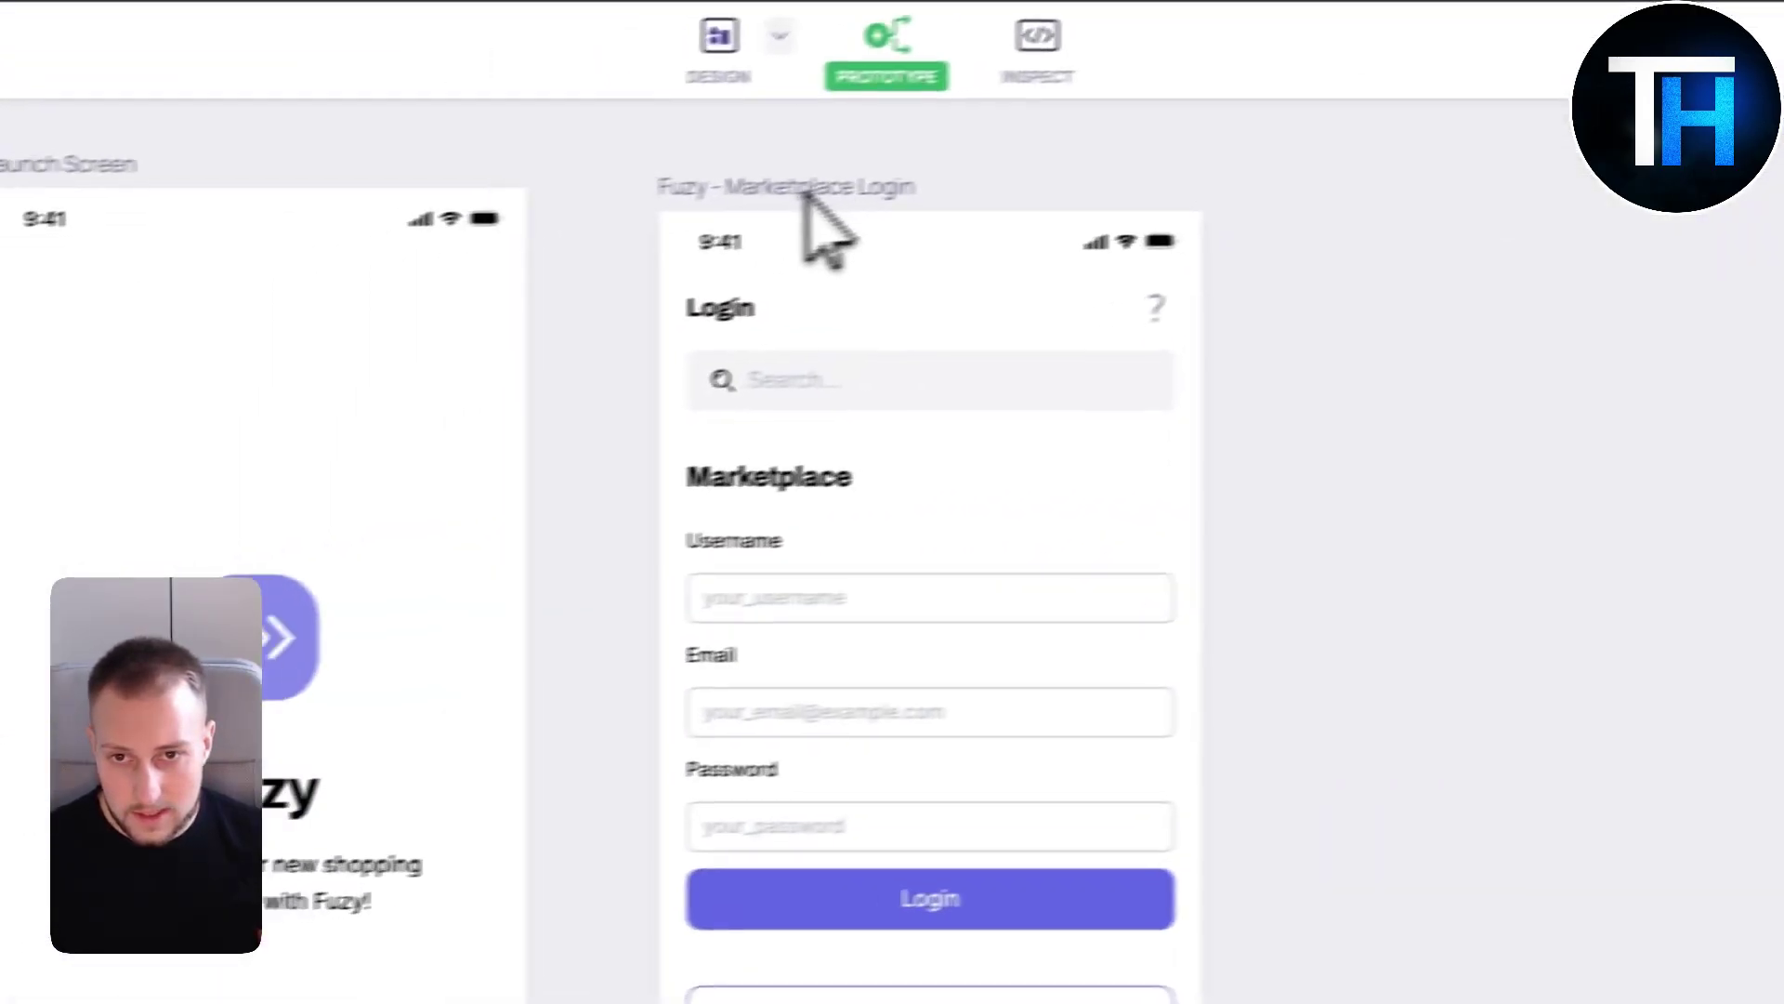
left_click(1097, 243)
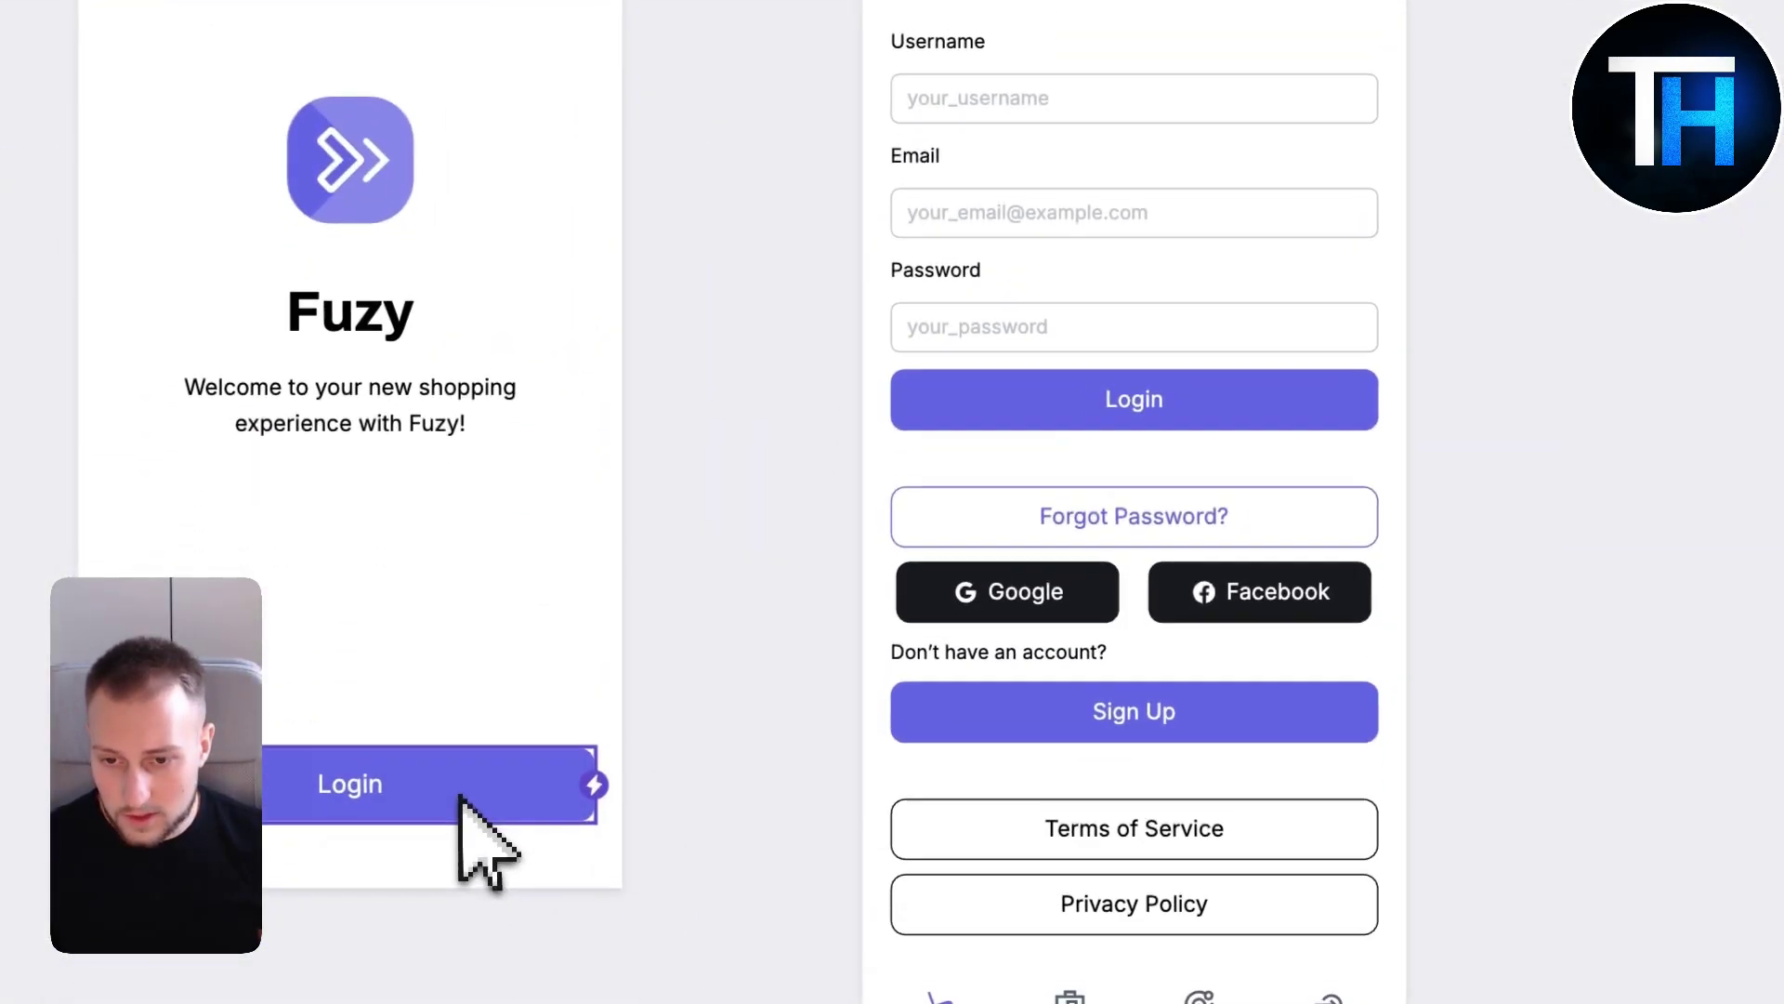
left_click_drag(595, 762, 873, 298)
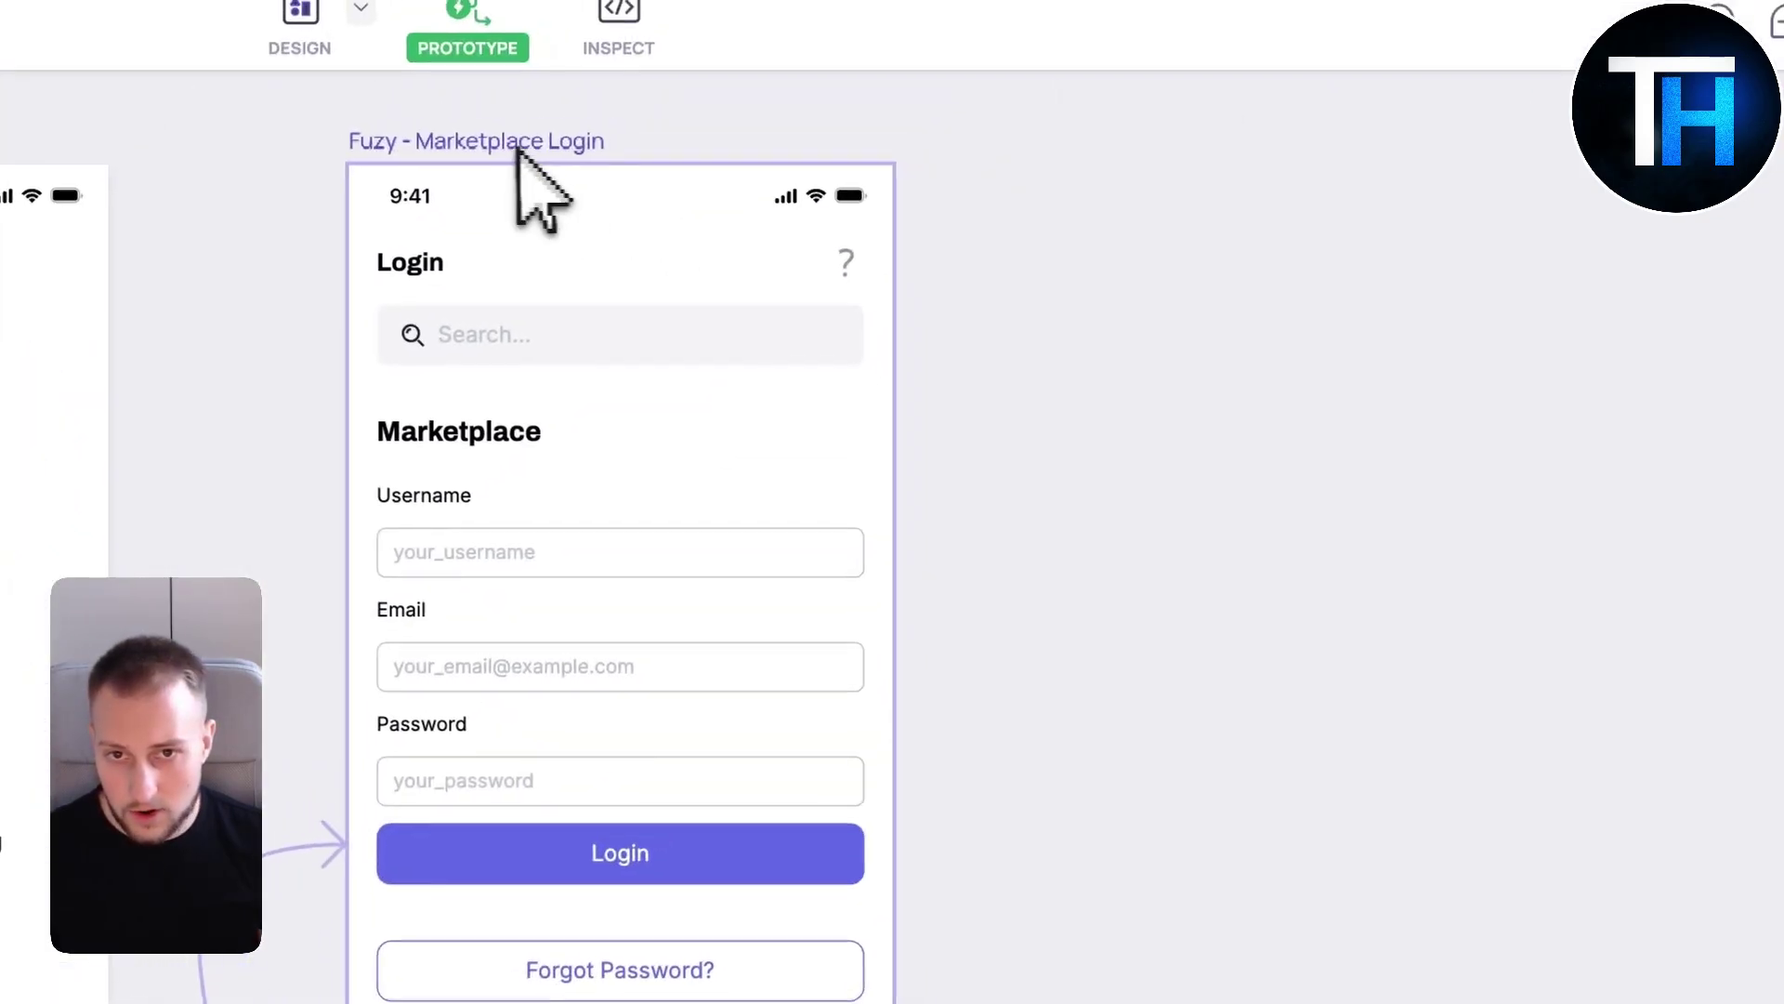
Step: Play Flow 1 and confirm the launch screen's Login button opens the Marketplace Login screen
scroll(1280, 799, "left", 5)
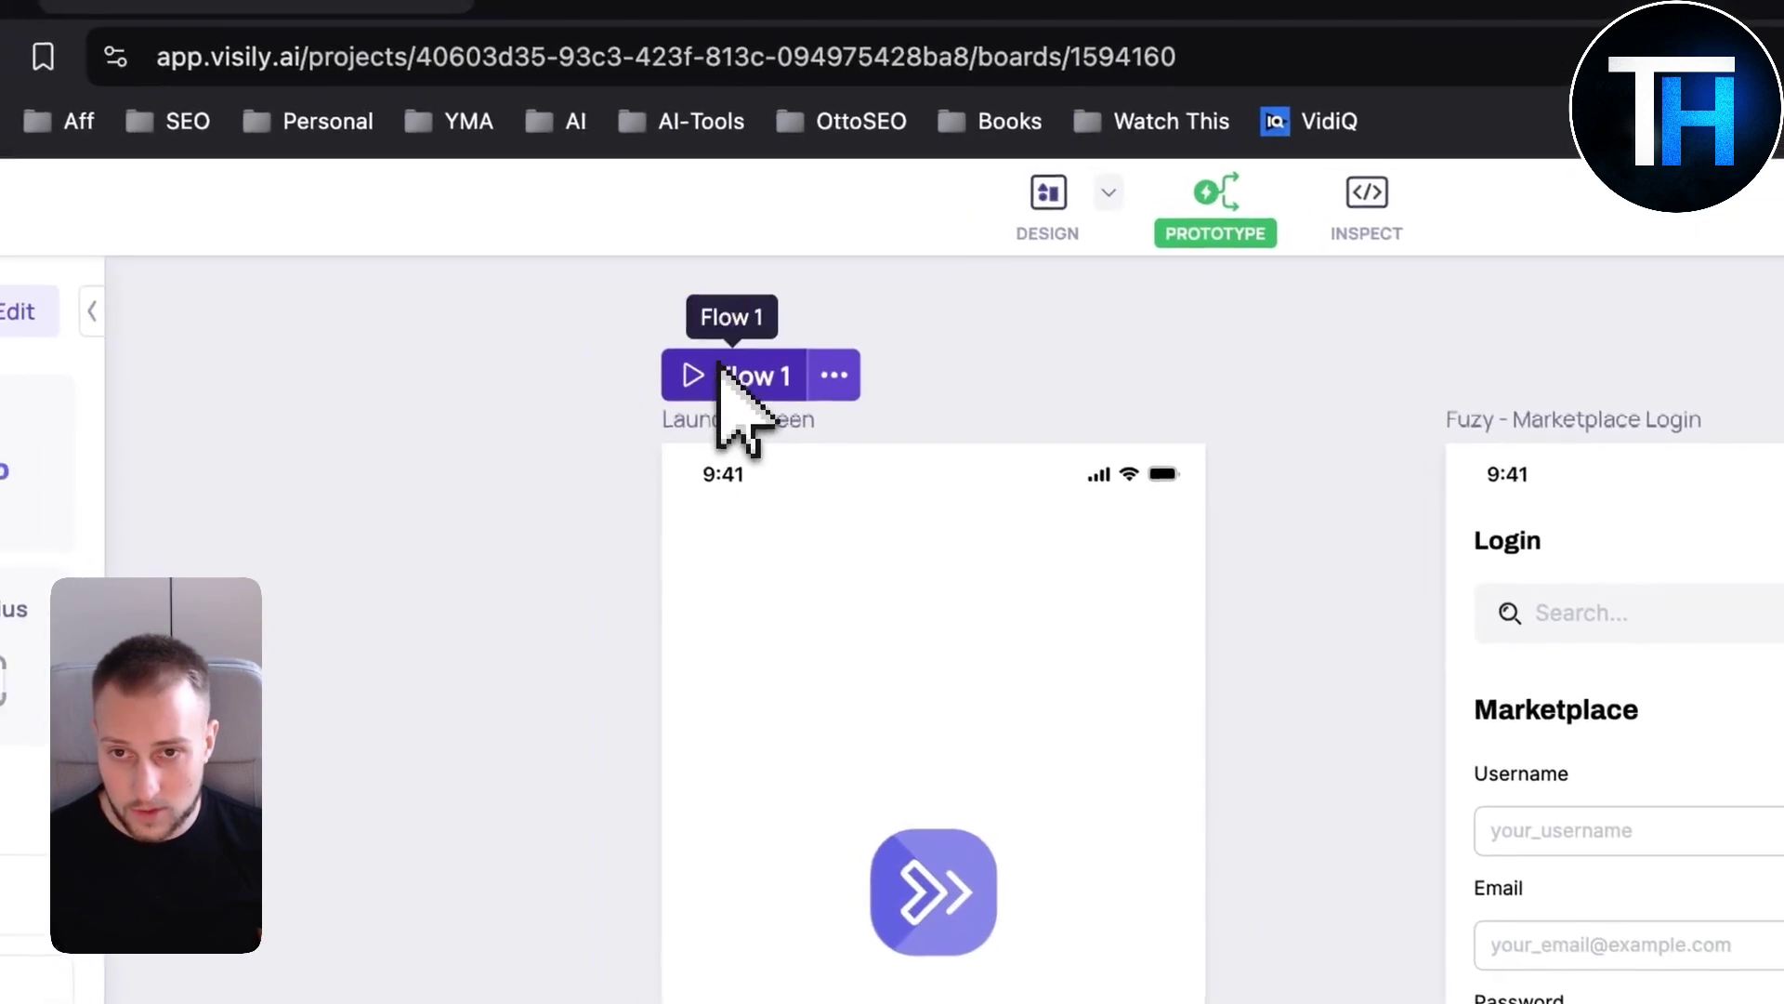
left_click(721, 370)
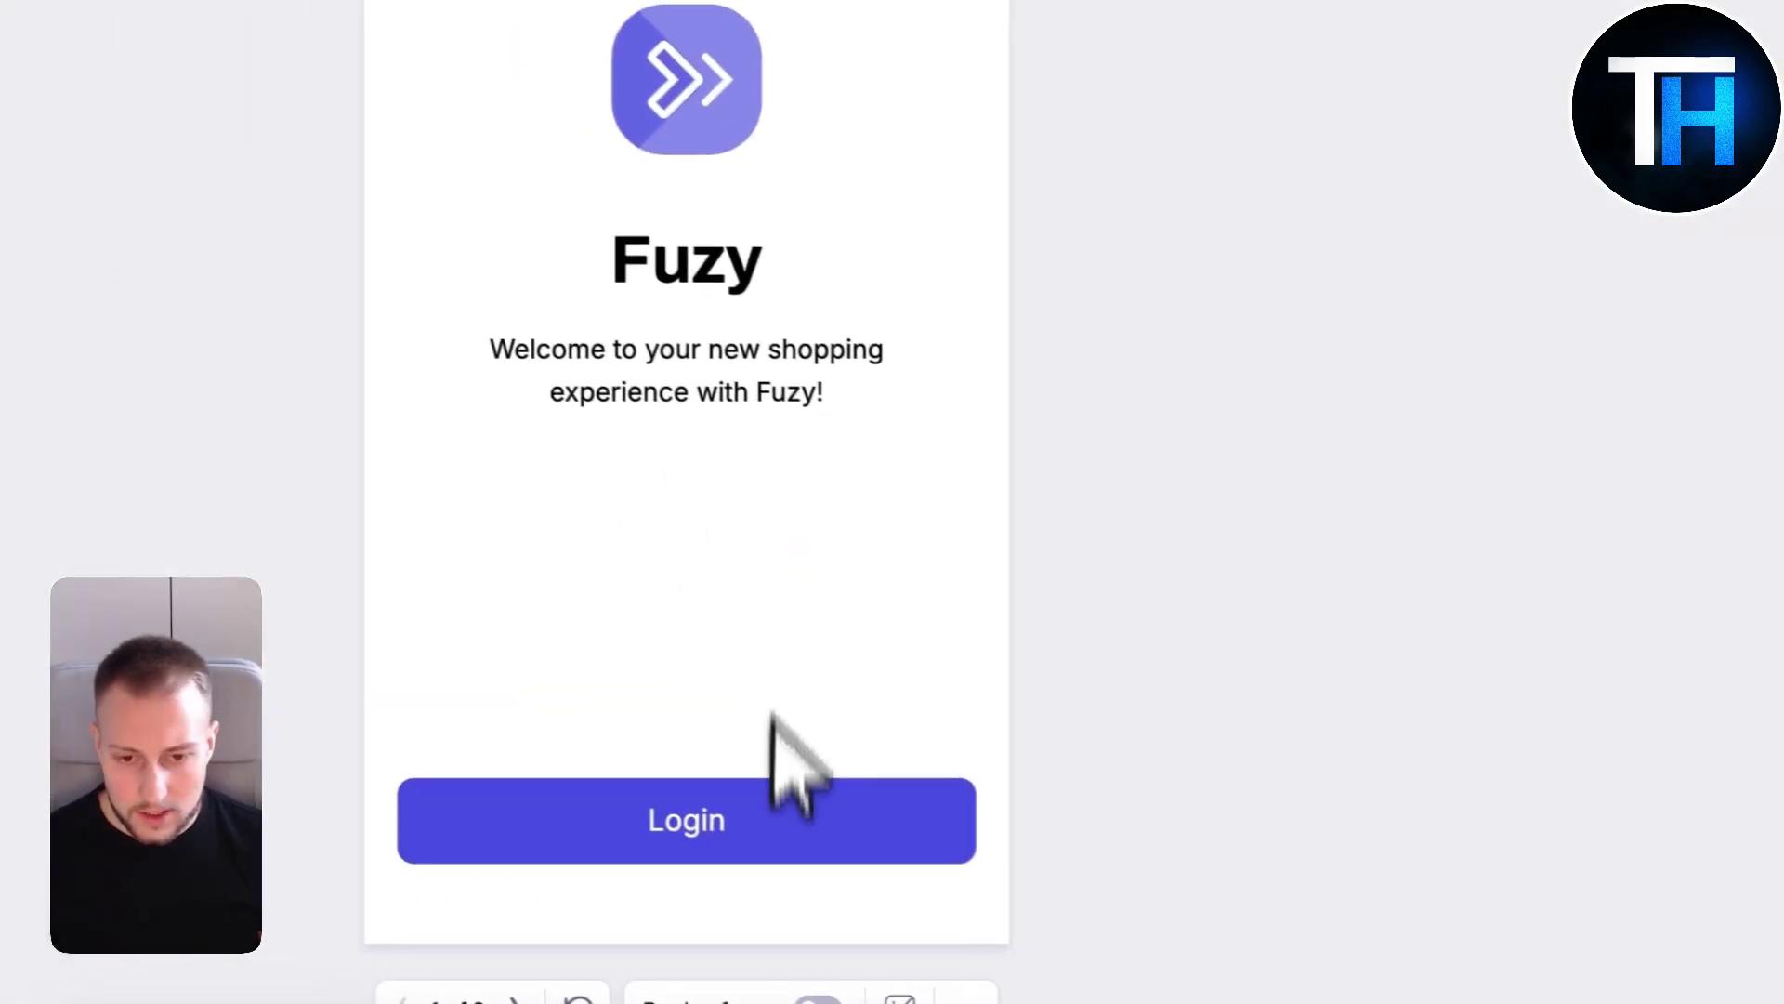
left_click(777, 829)
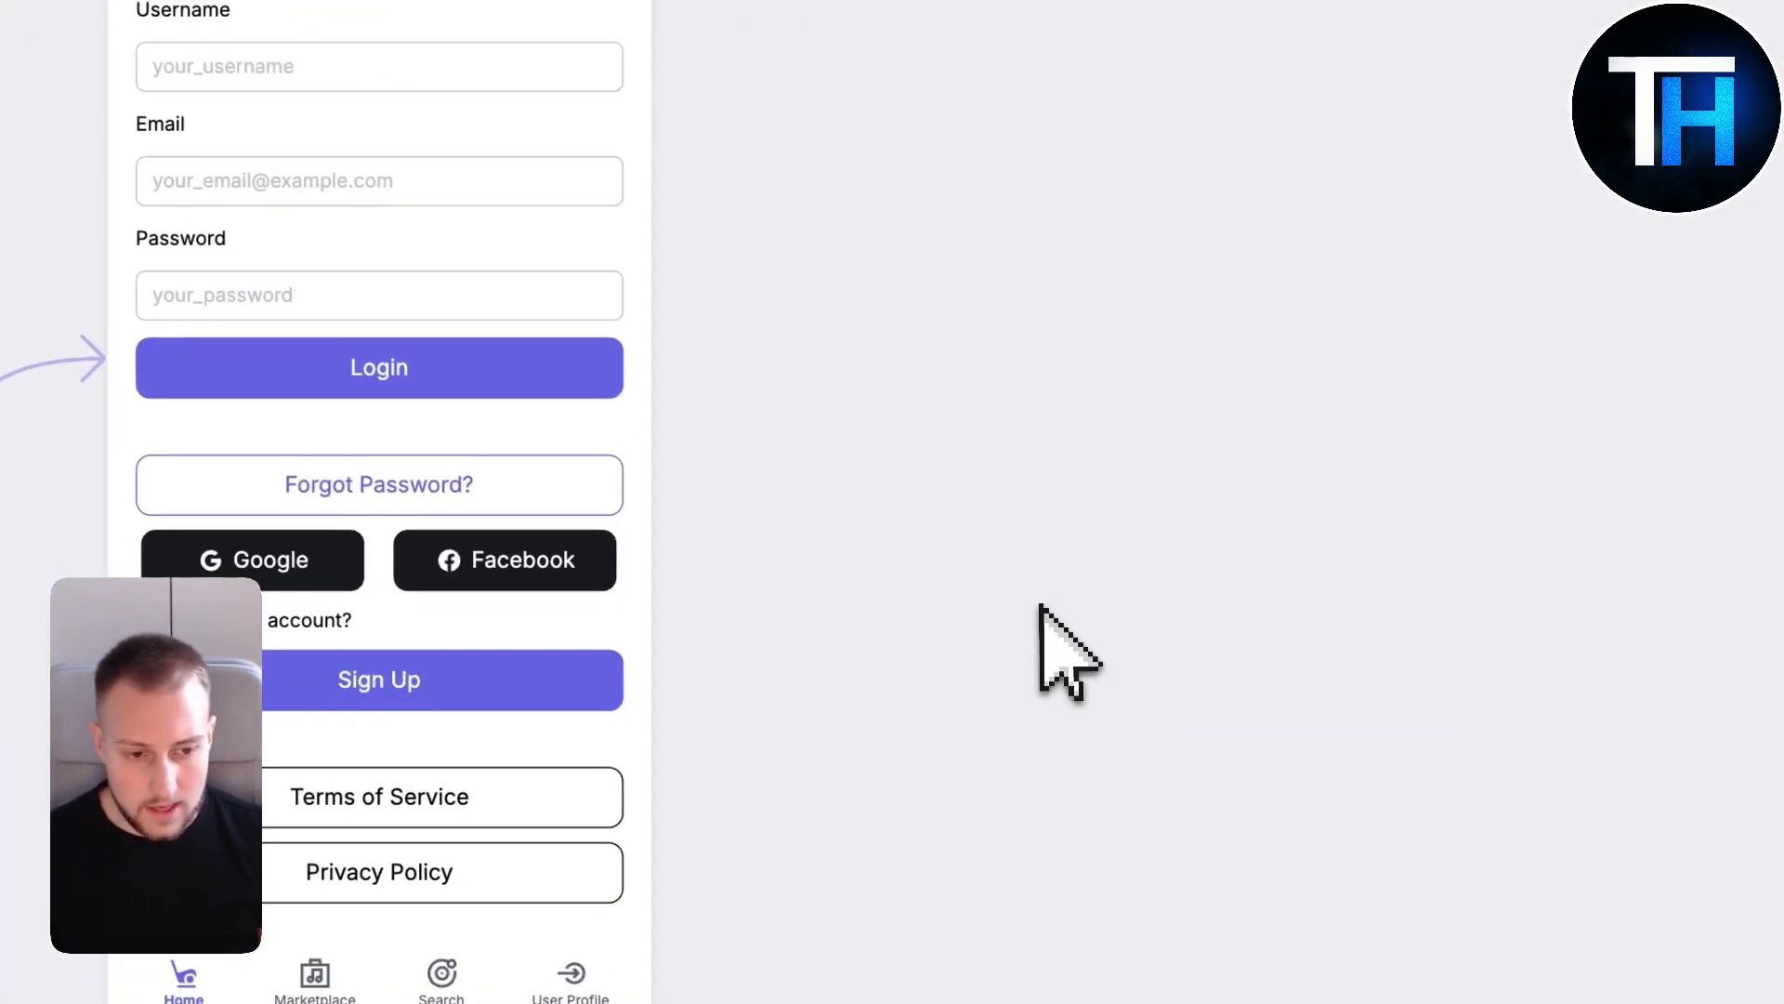
Step: Send the AI a prompt for a Fuzy welcome dashboard with view/edit profile in matching colours
left_click(1207, 921)
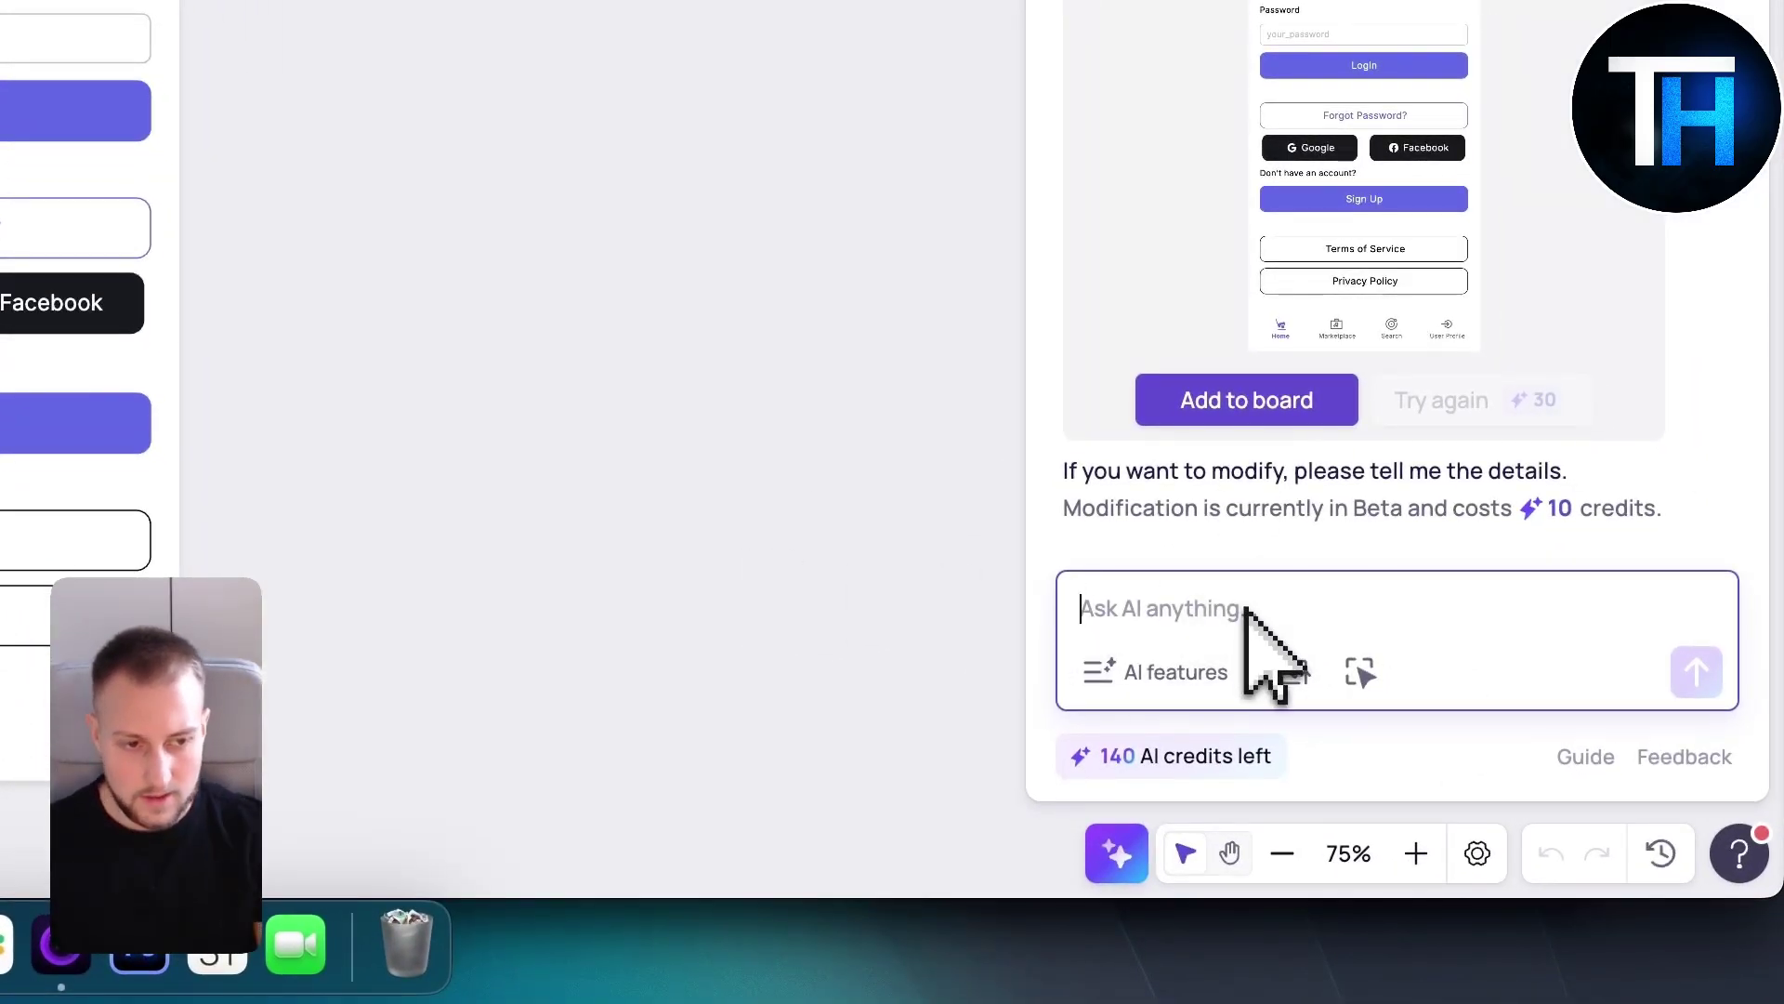
type("okay after this screen i want you to create a welcome screen")
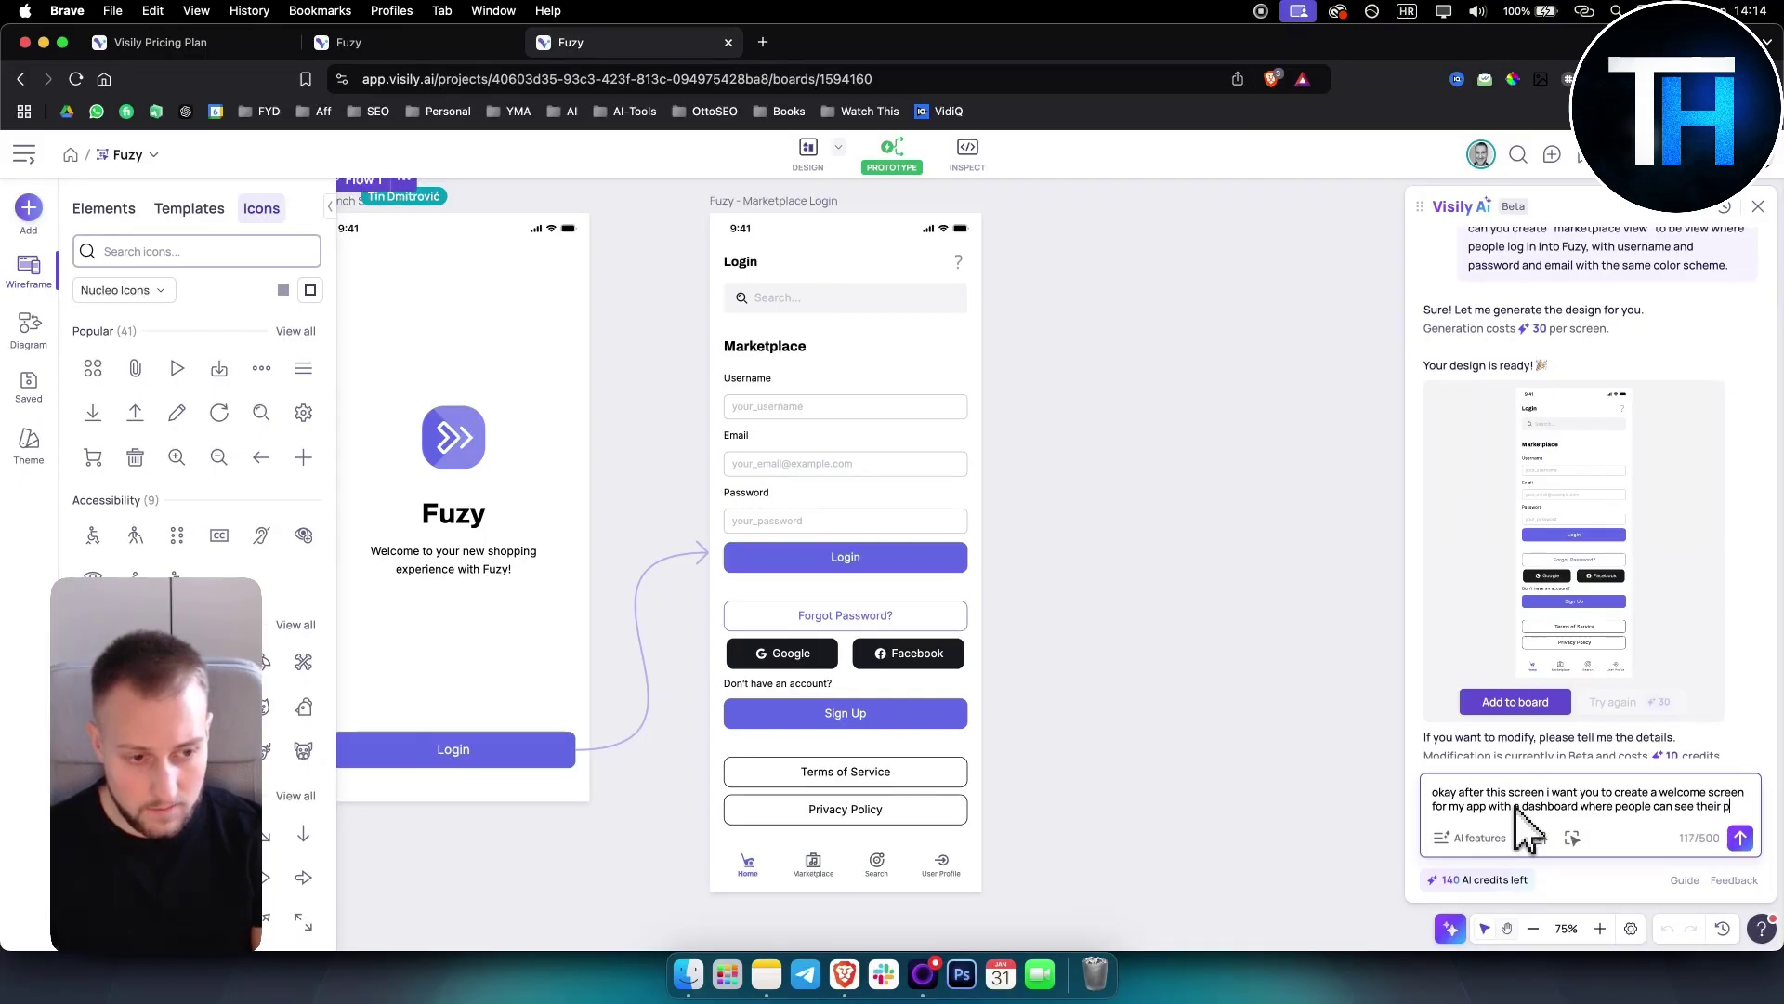
type("le and they can edit it in the same colors, ma")
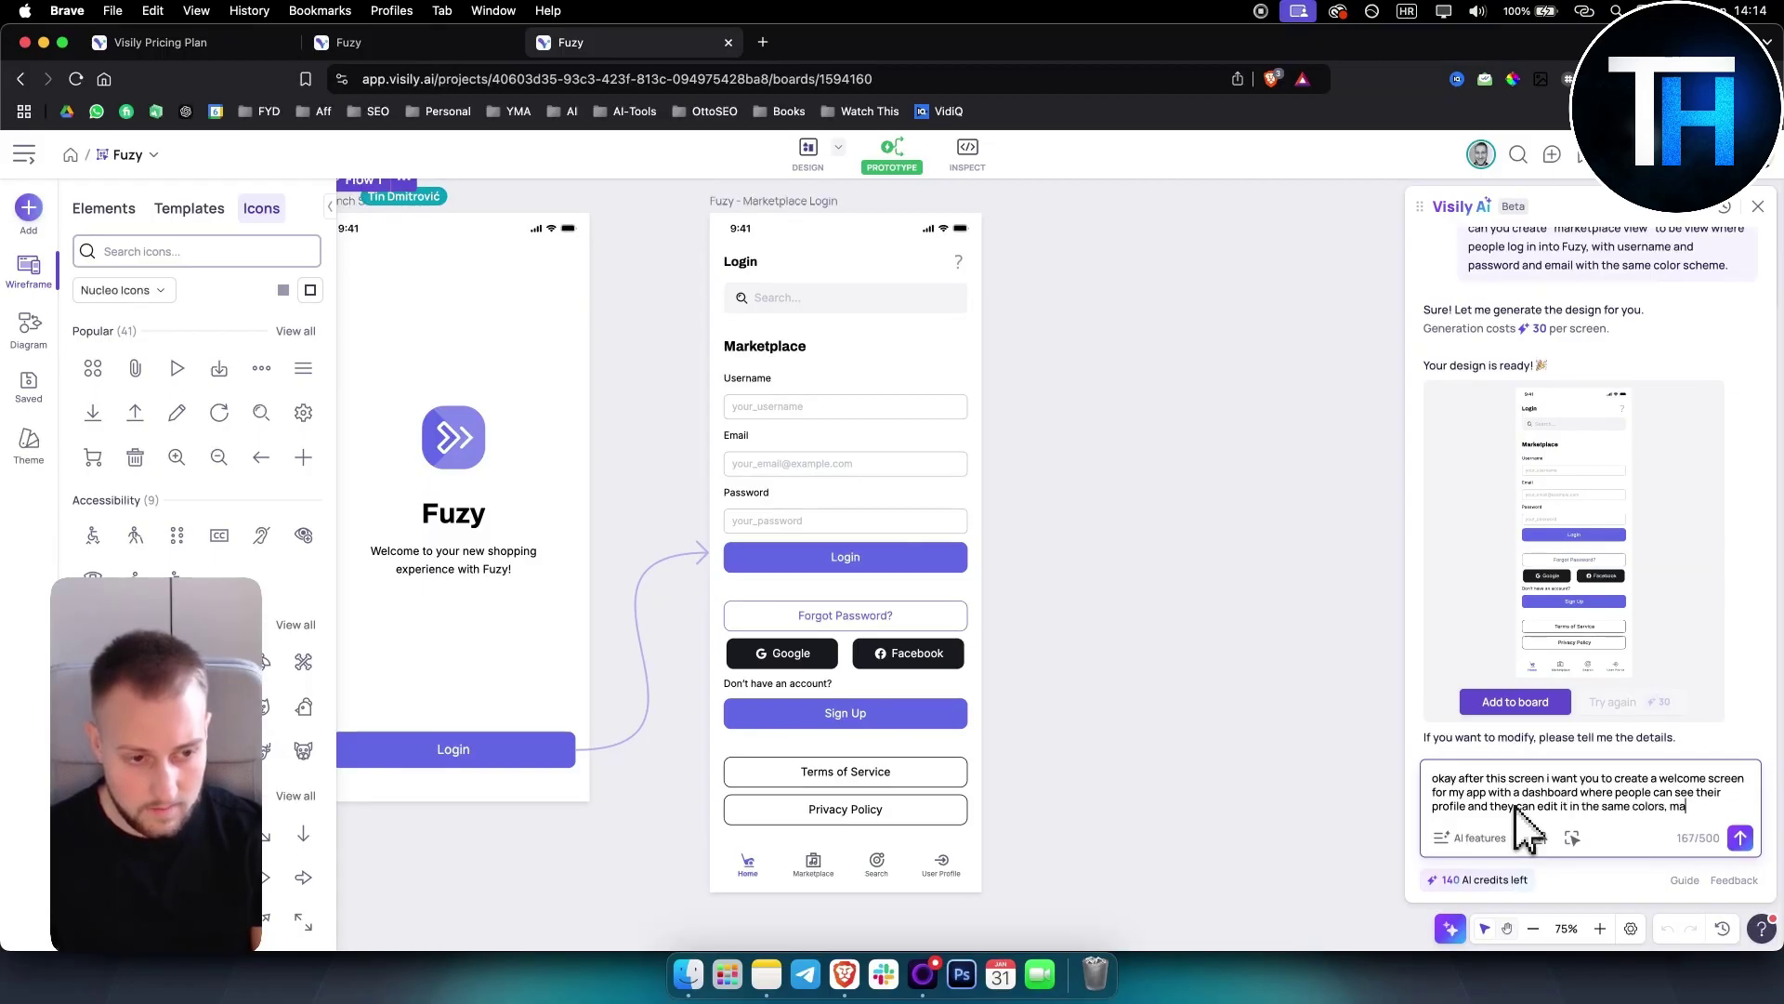
type("dd fuzy logo to it as well")
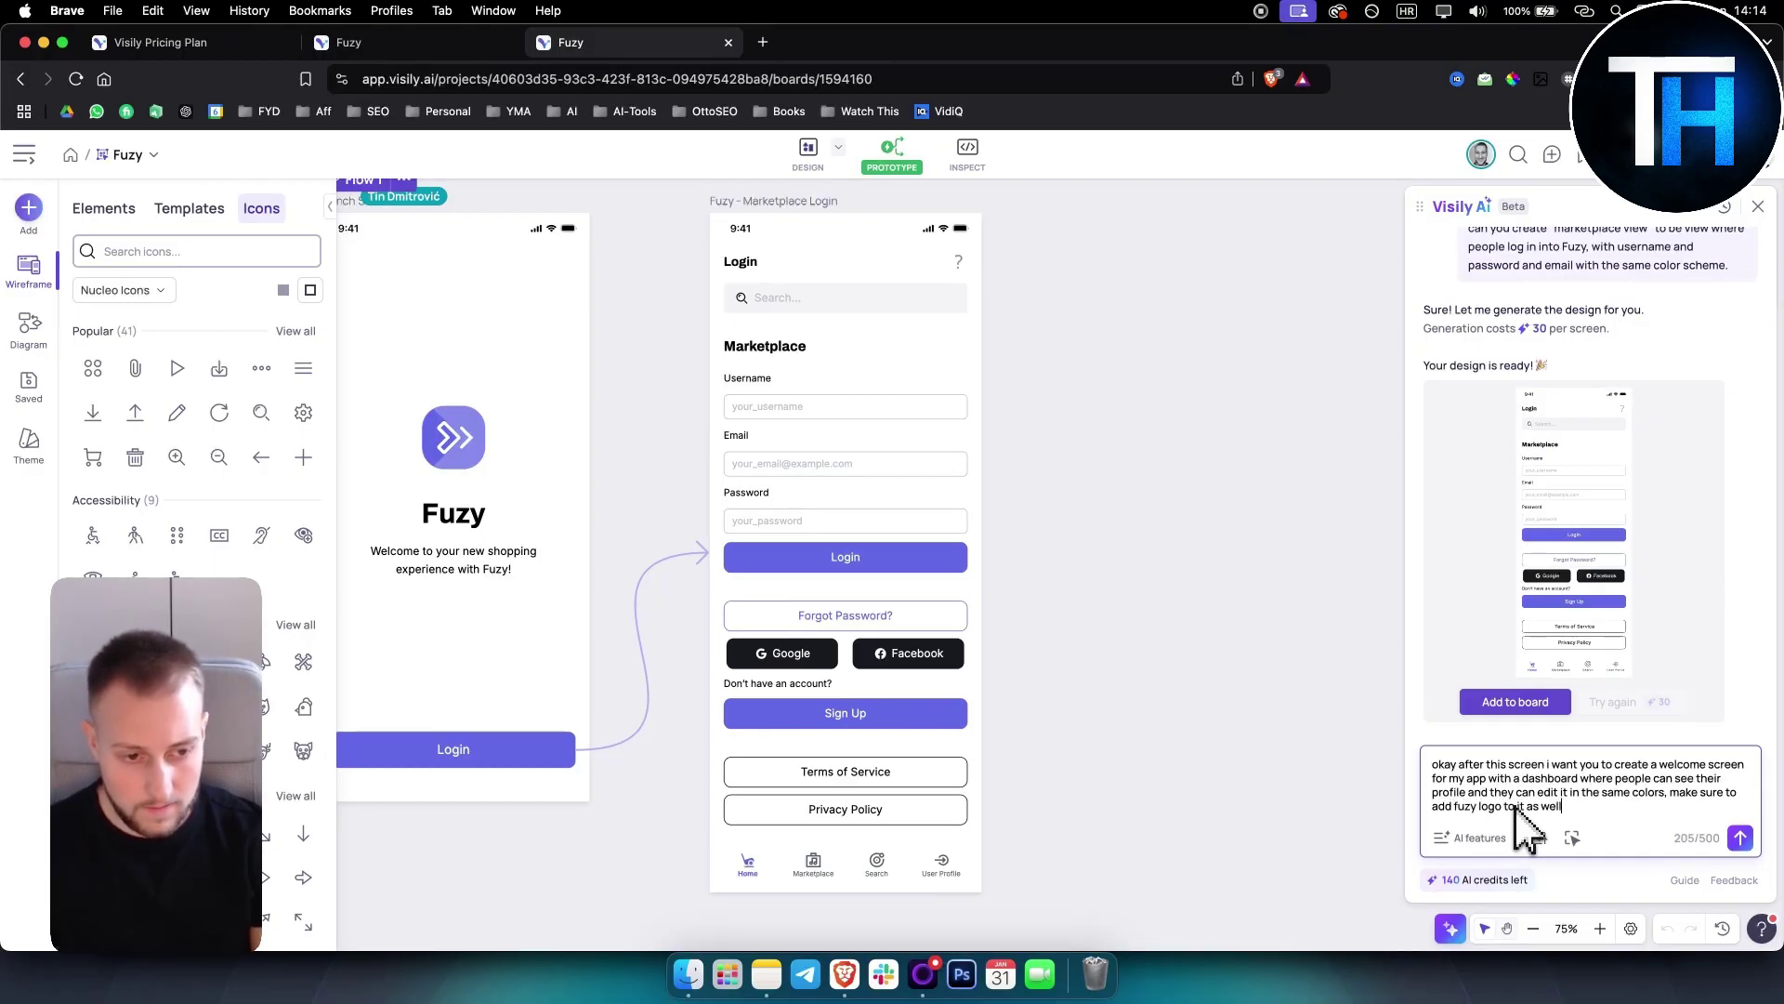
key("Return")
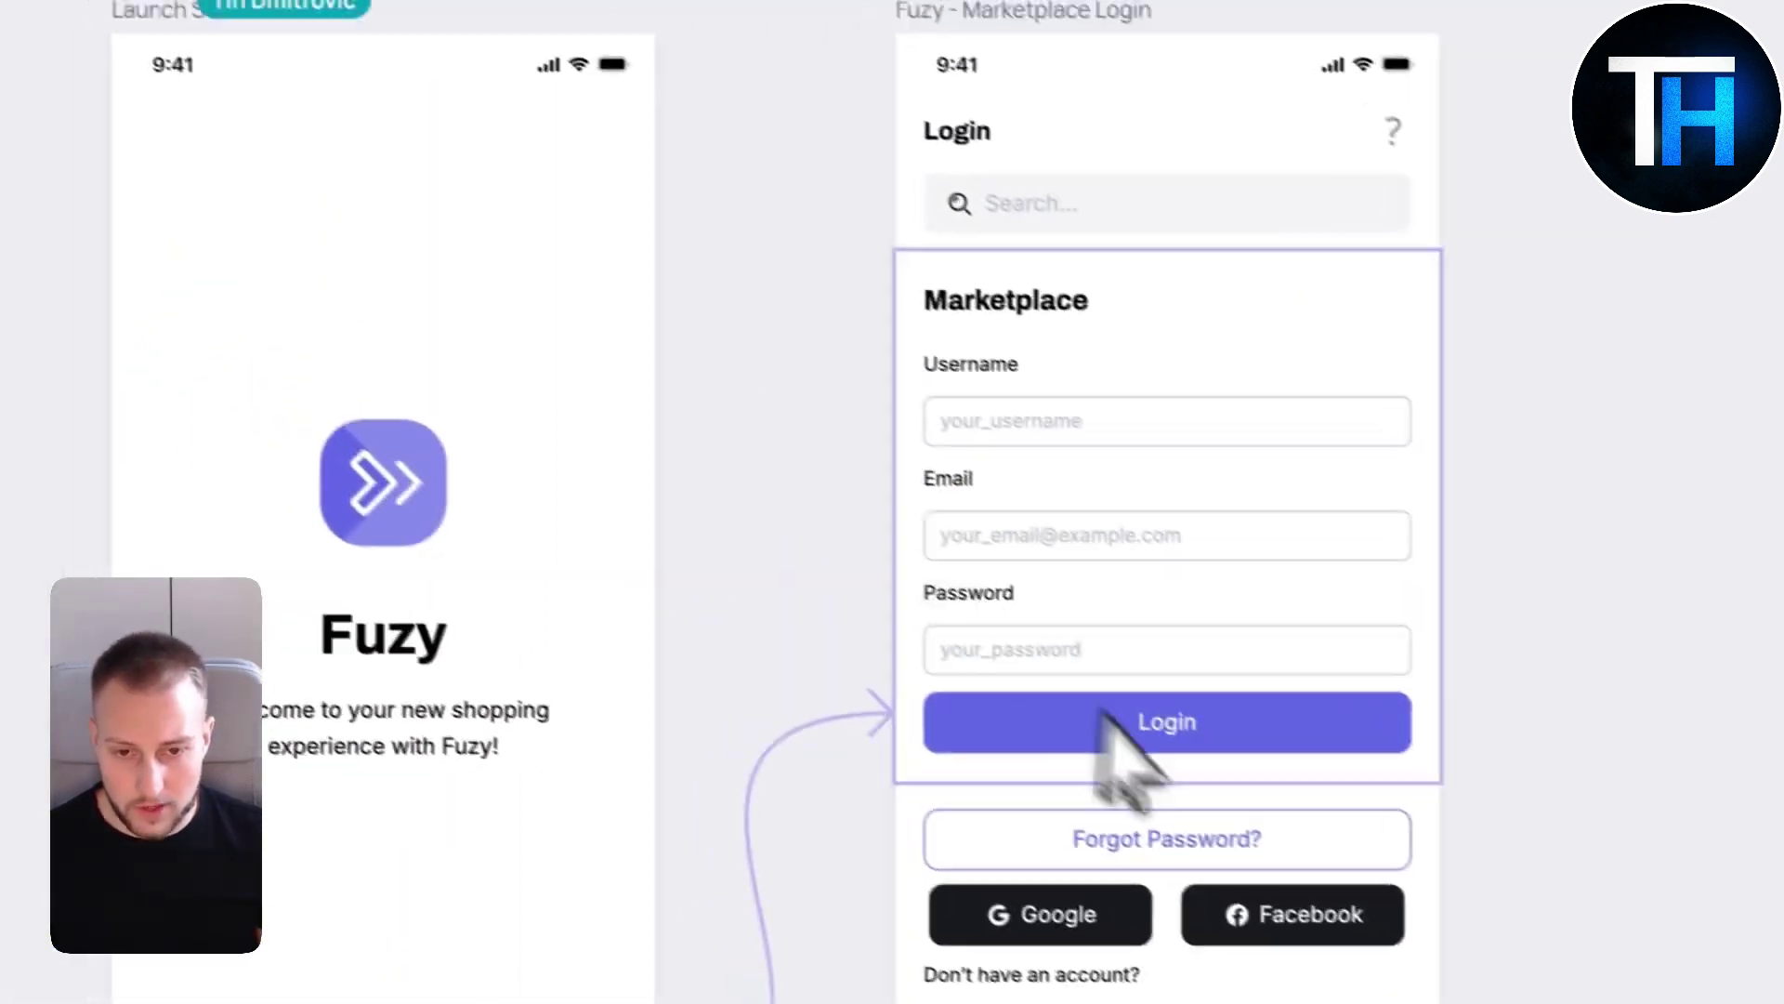
Step: Add the AI-generated welcome dashboard screen to the board
right_click(1038, 596)
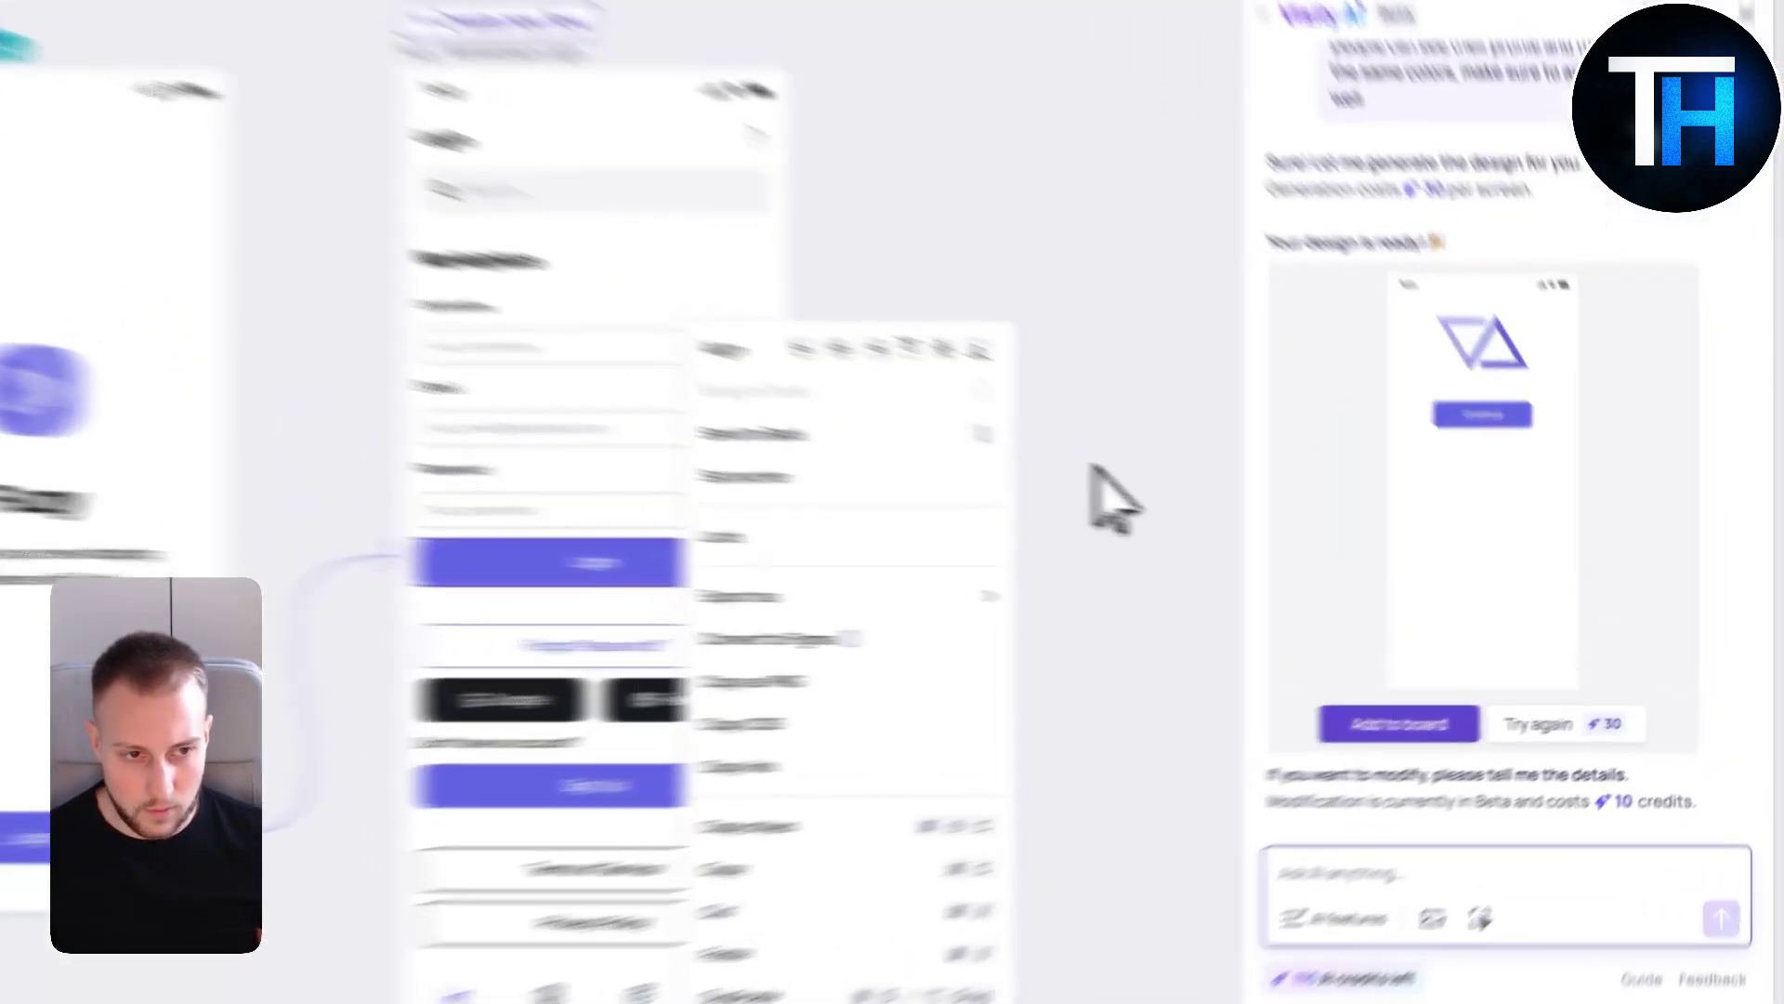
left_click(1305, 544)
mouse_move(1073, 622)
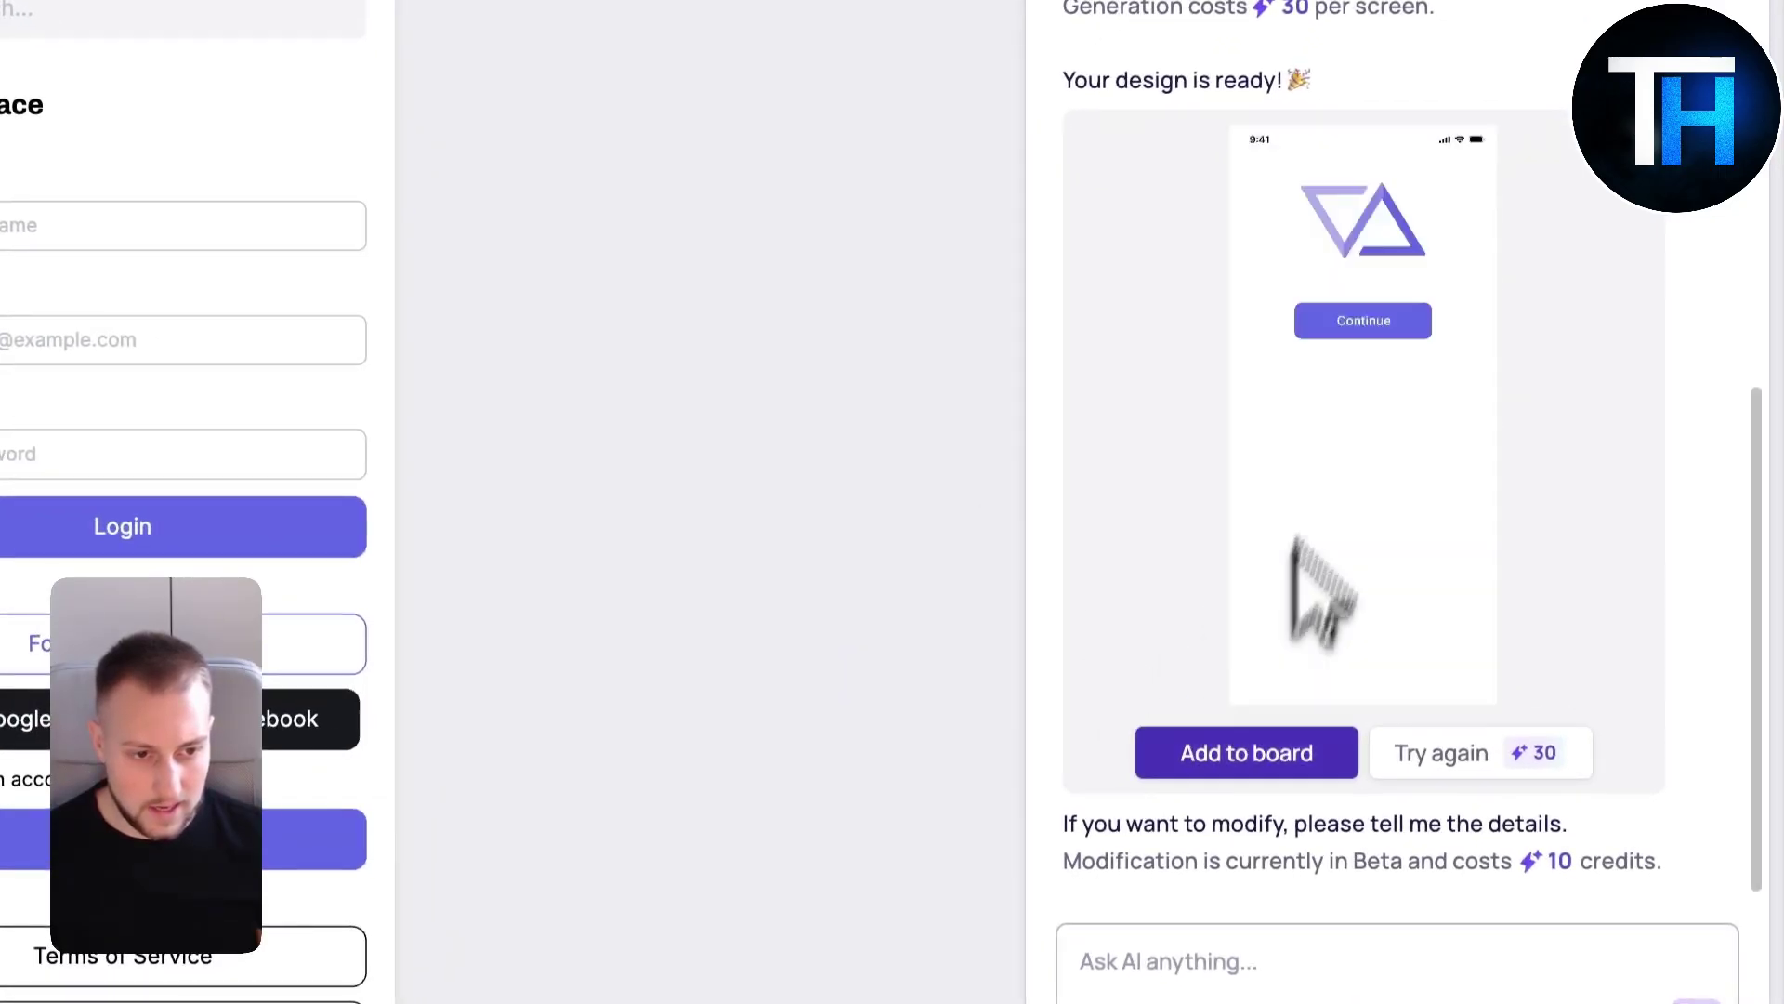
left_click(1260, 754)
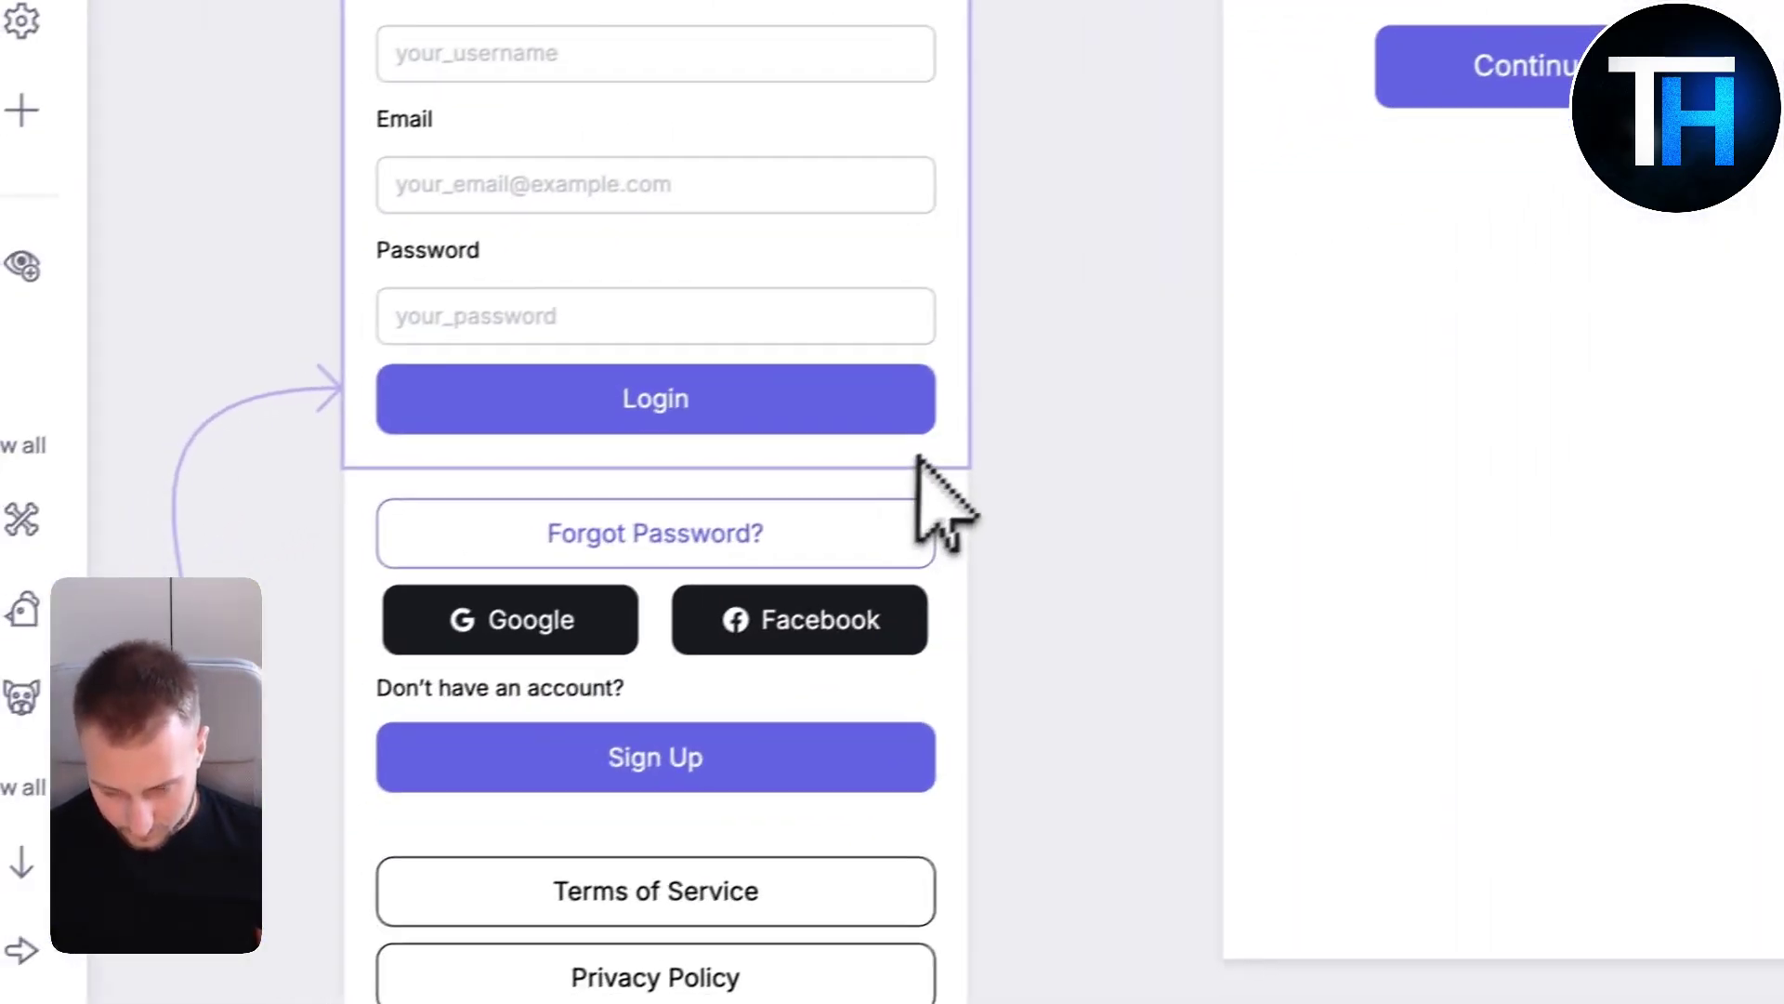
Step: Link the login screen's Sign Up button to the welcome dashboard and start the Flow 1 preview
left_click(871, 407)
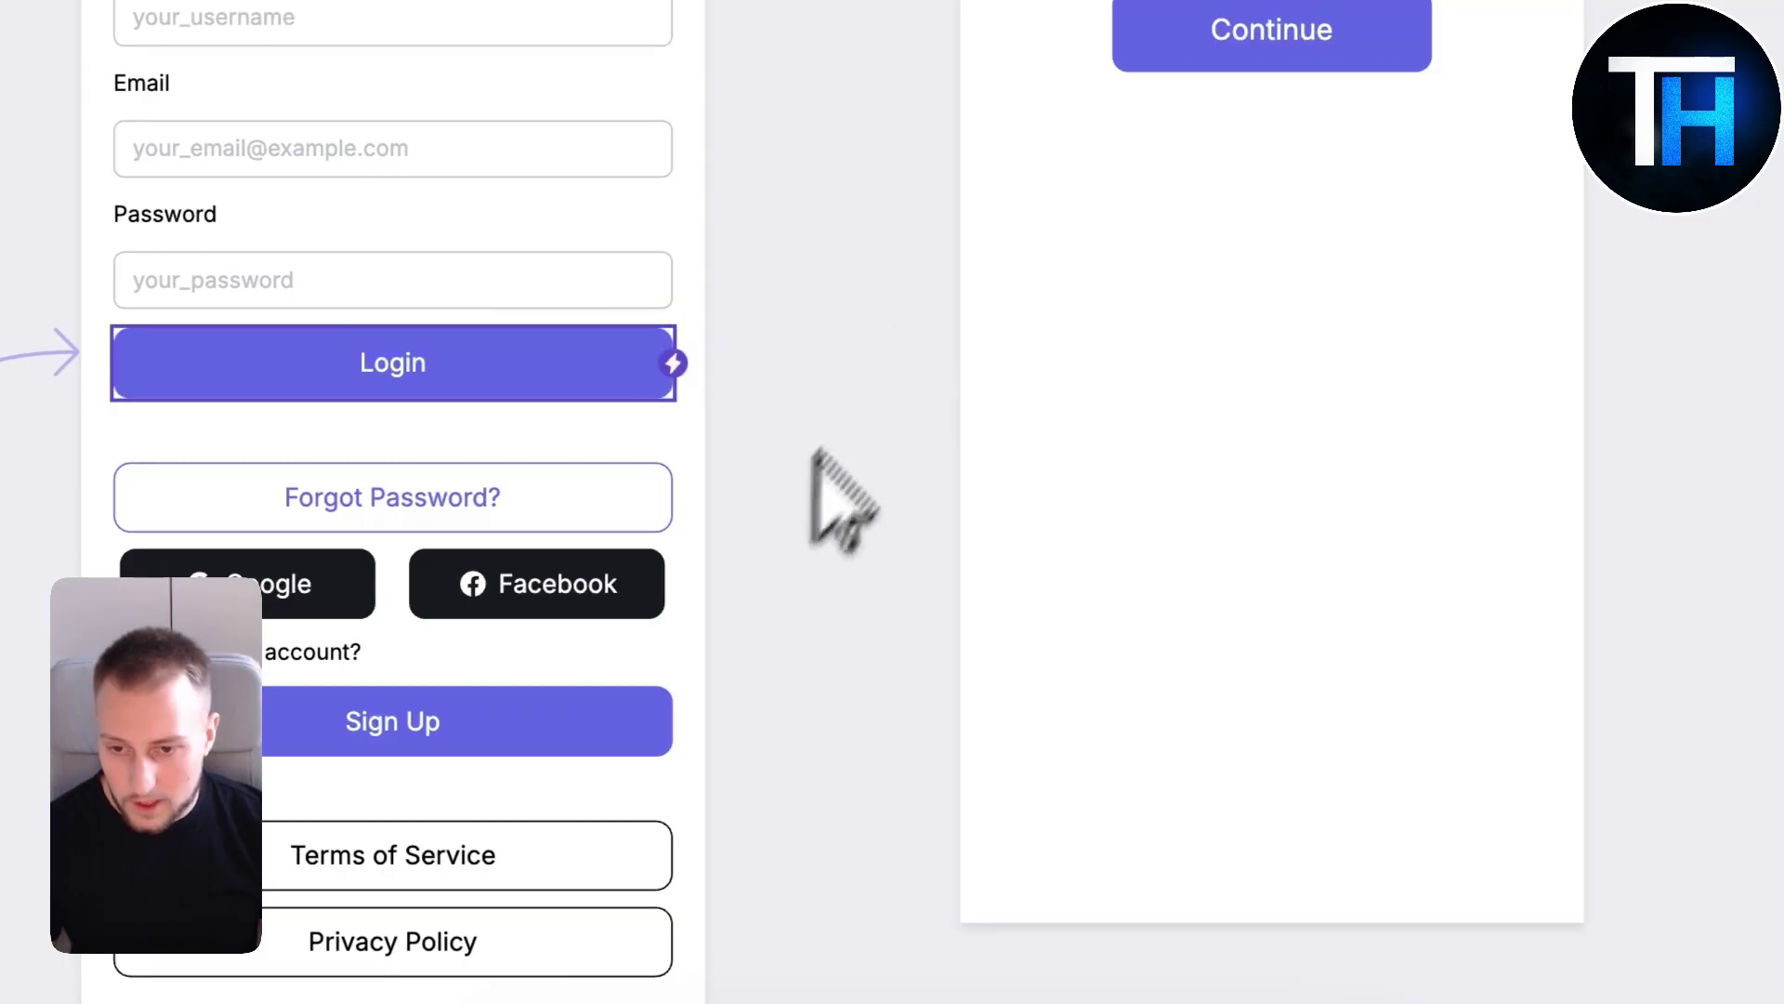
left_click(617, 748)
left_click_drag(677, 723, 983, 78)
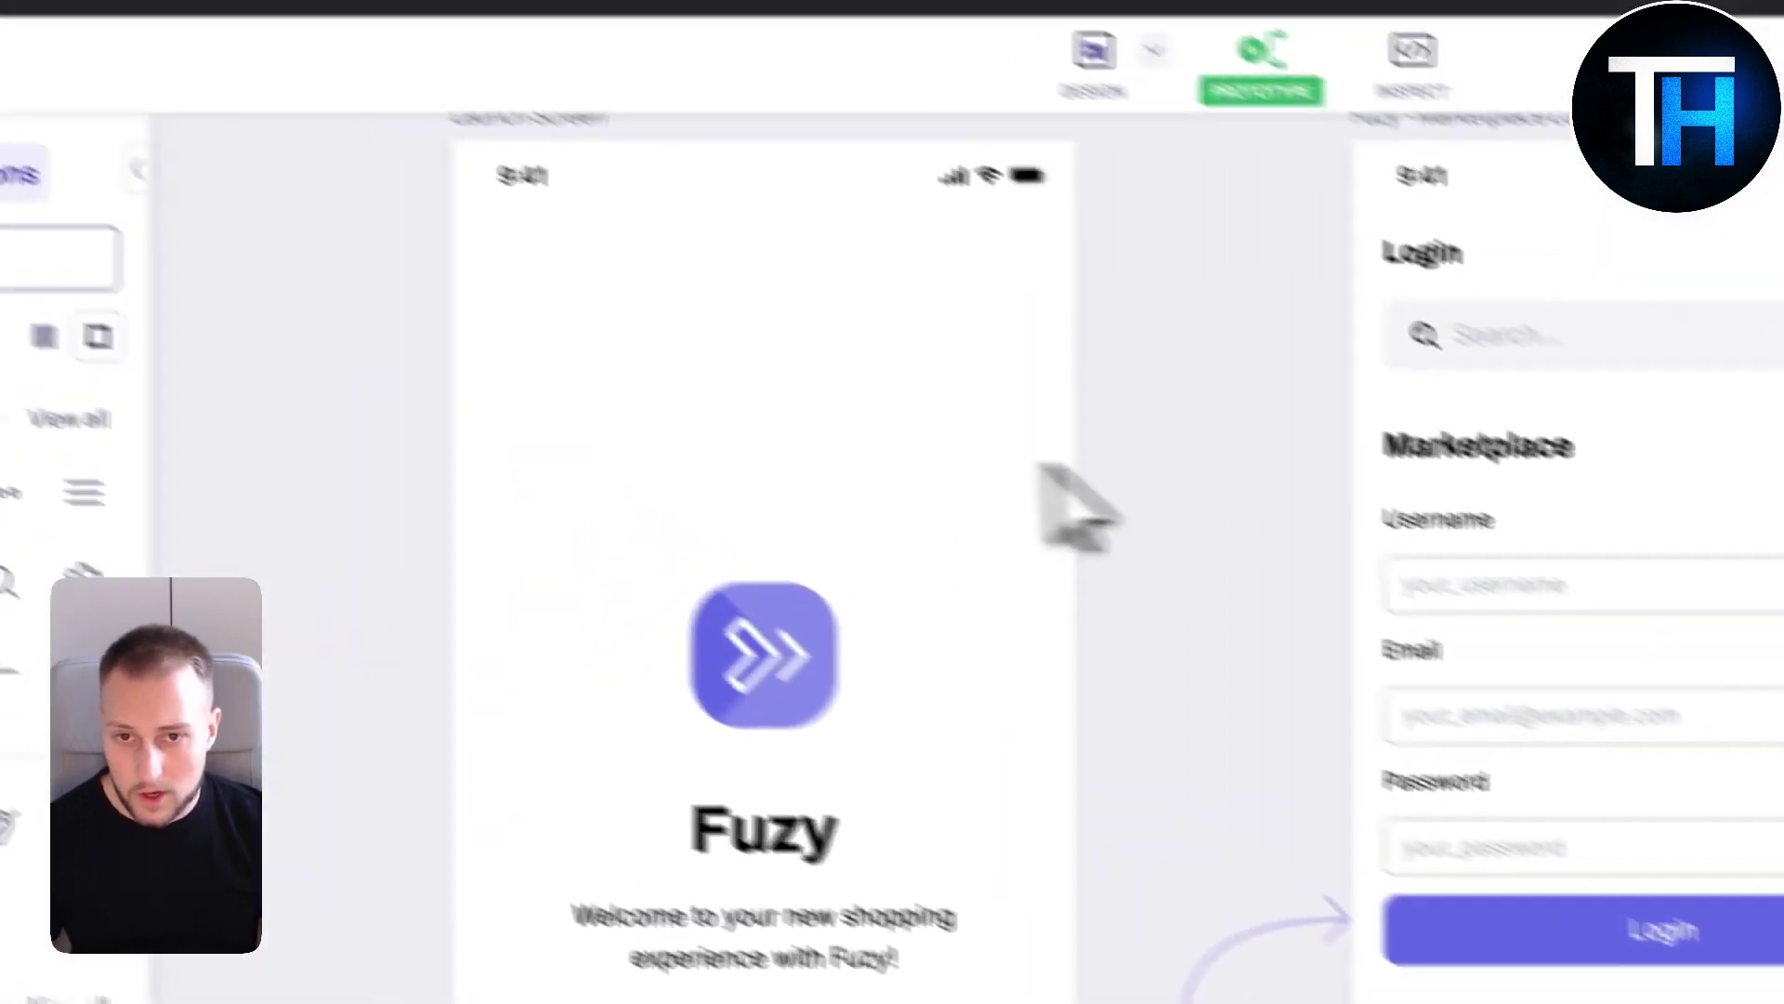
scroll(1215, 716, "down", 2)
left_click(454, 371)
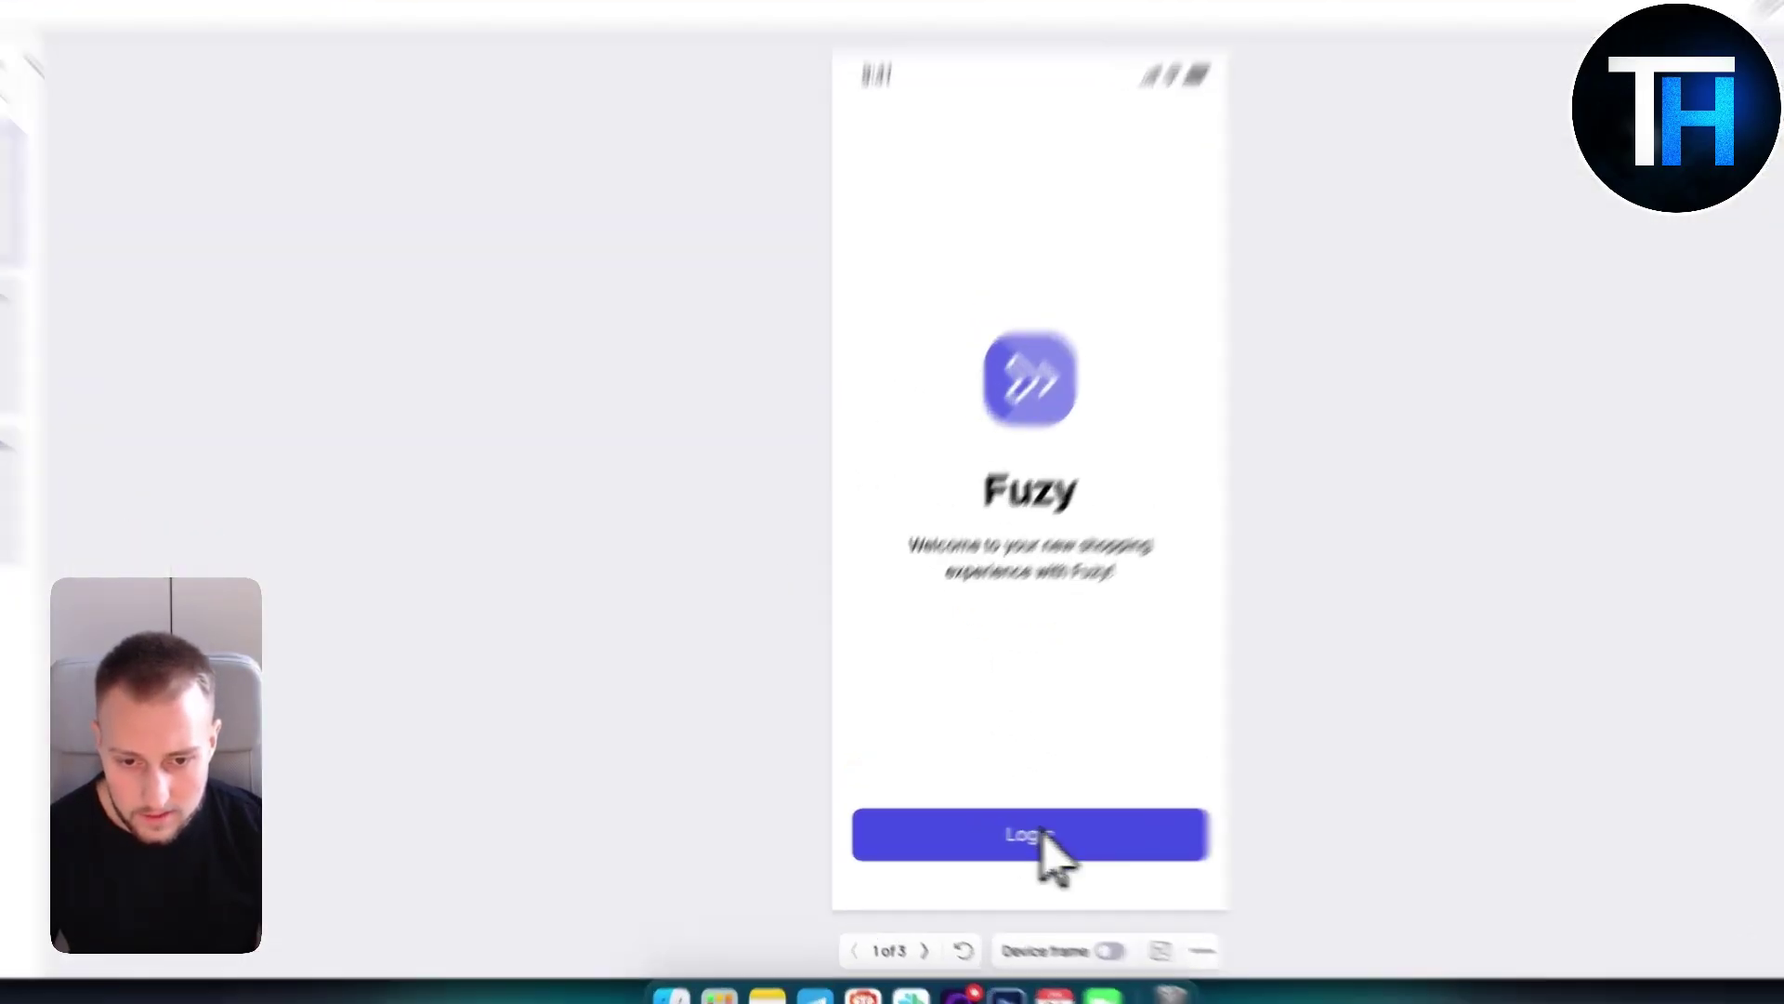
Step: Step through Login and Sign Up to the welcome dashboard, then exit the preview to the board
left_click(993, 843)
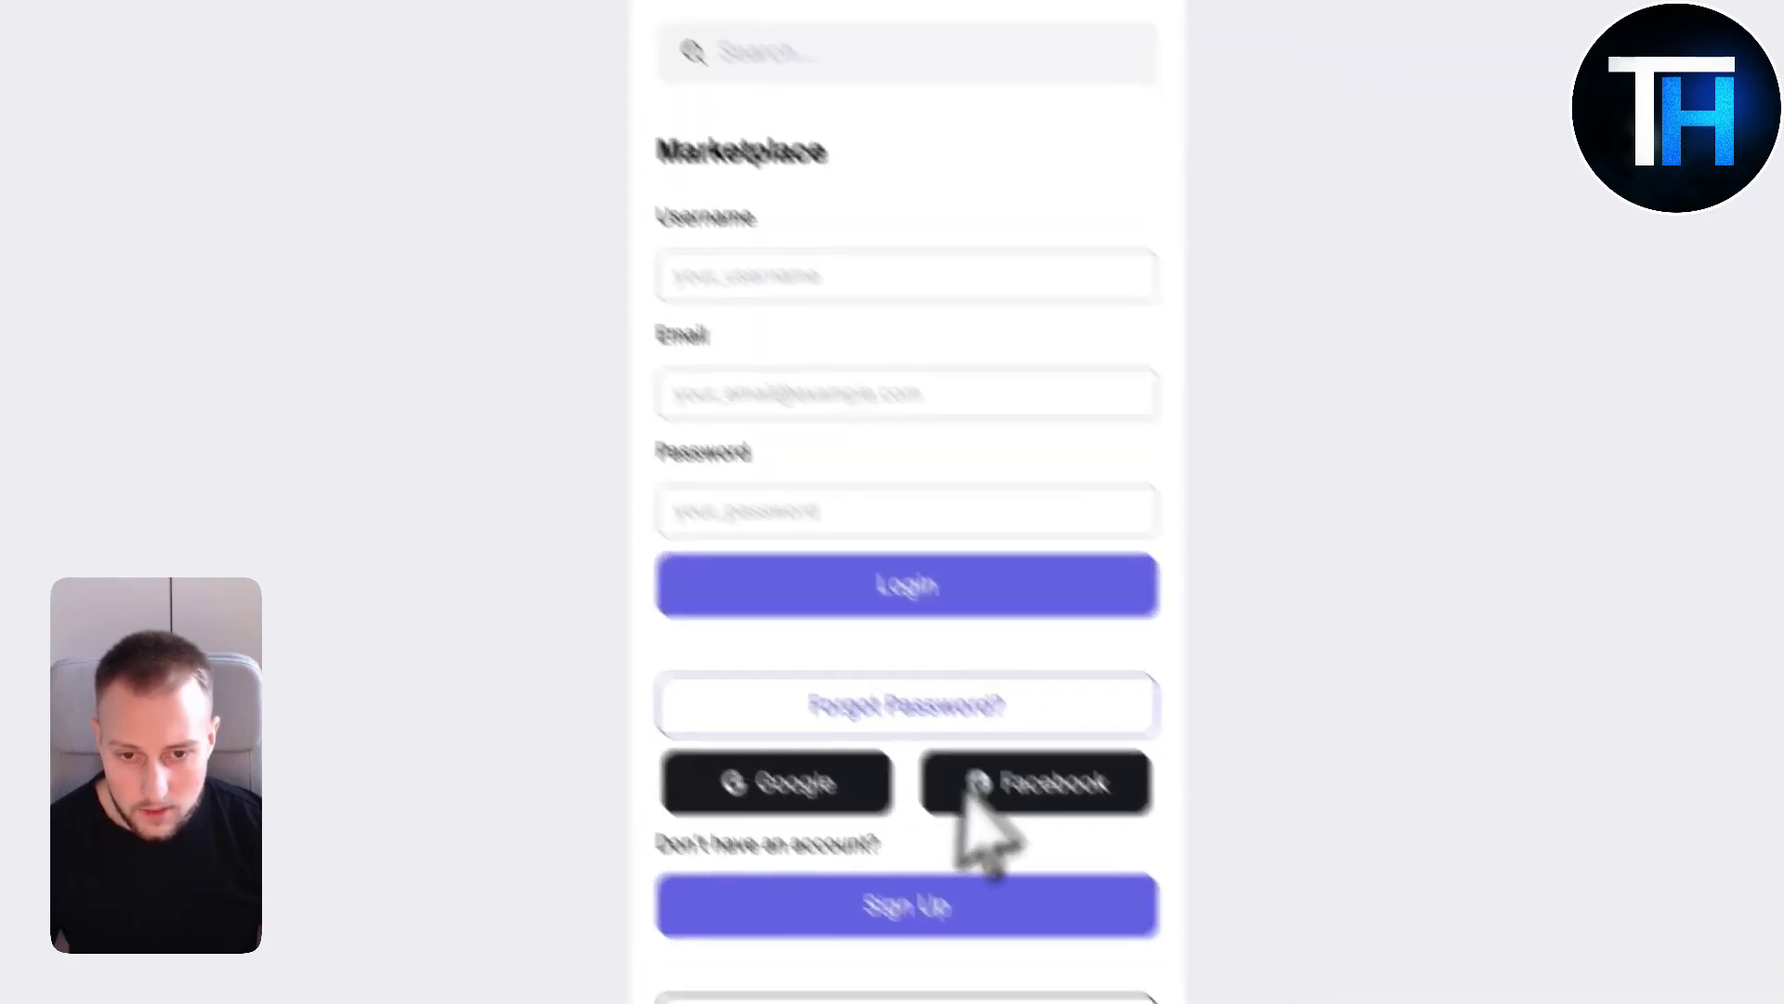
left_click(897, 906)
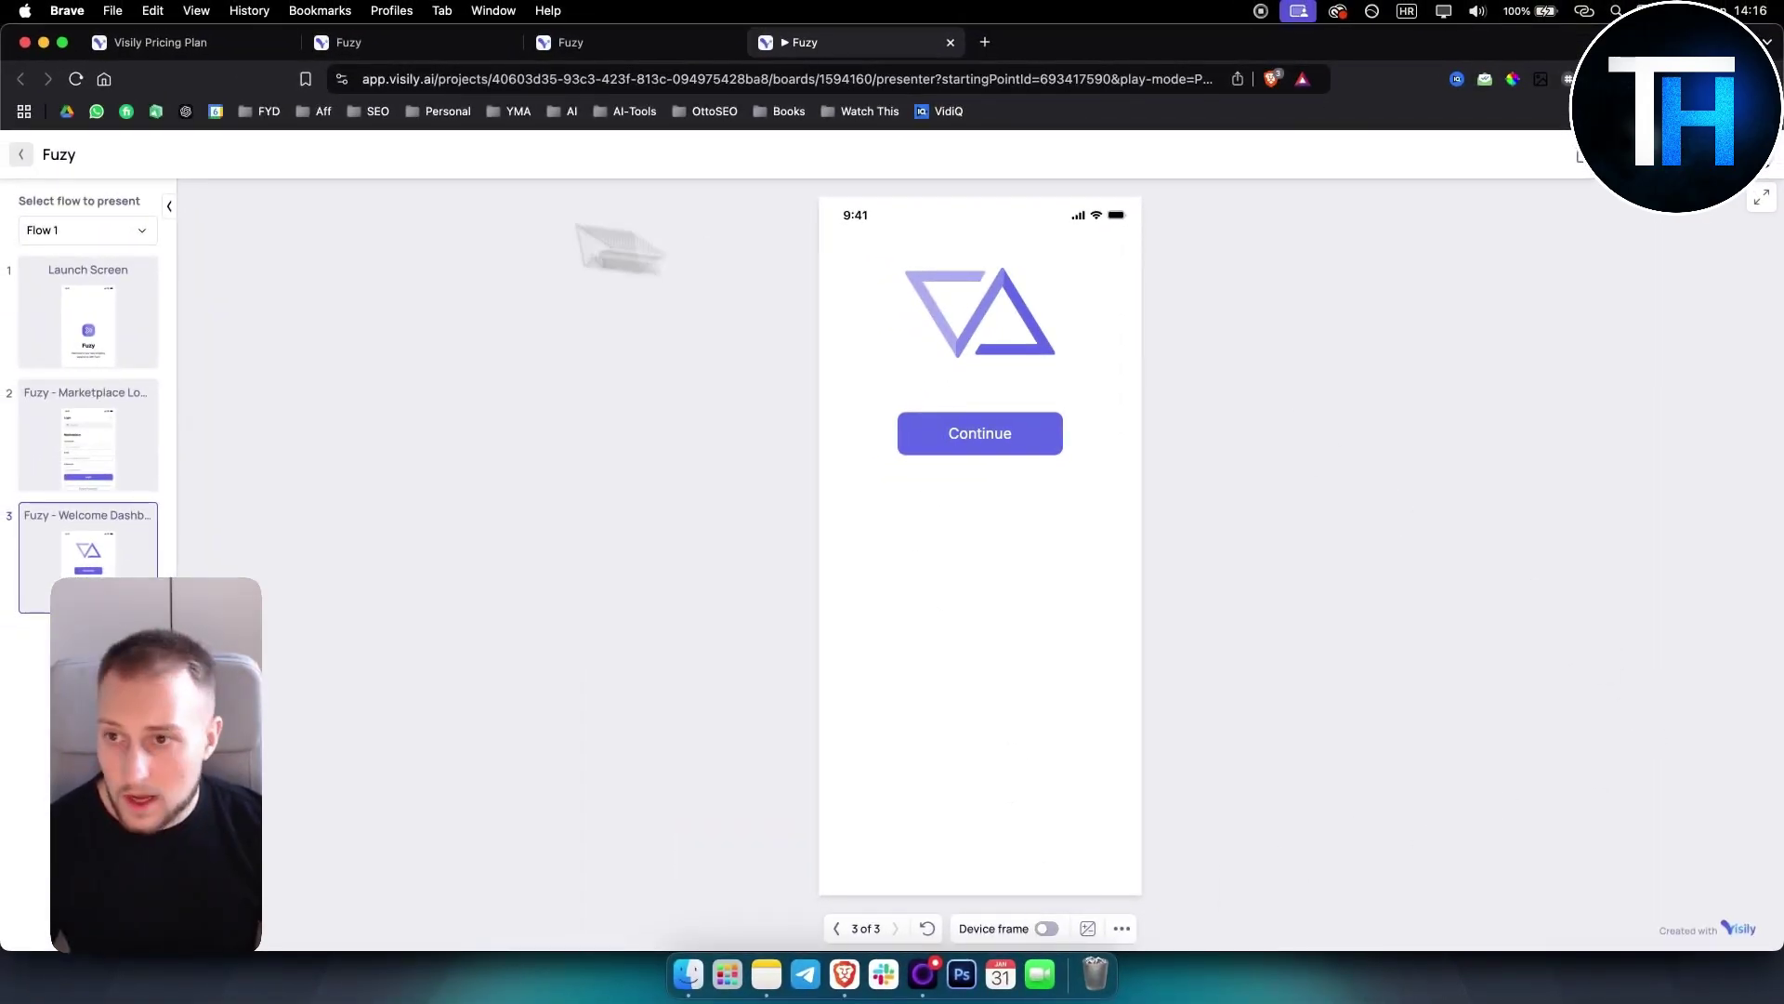
left_click(30, 156)
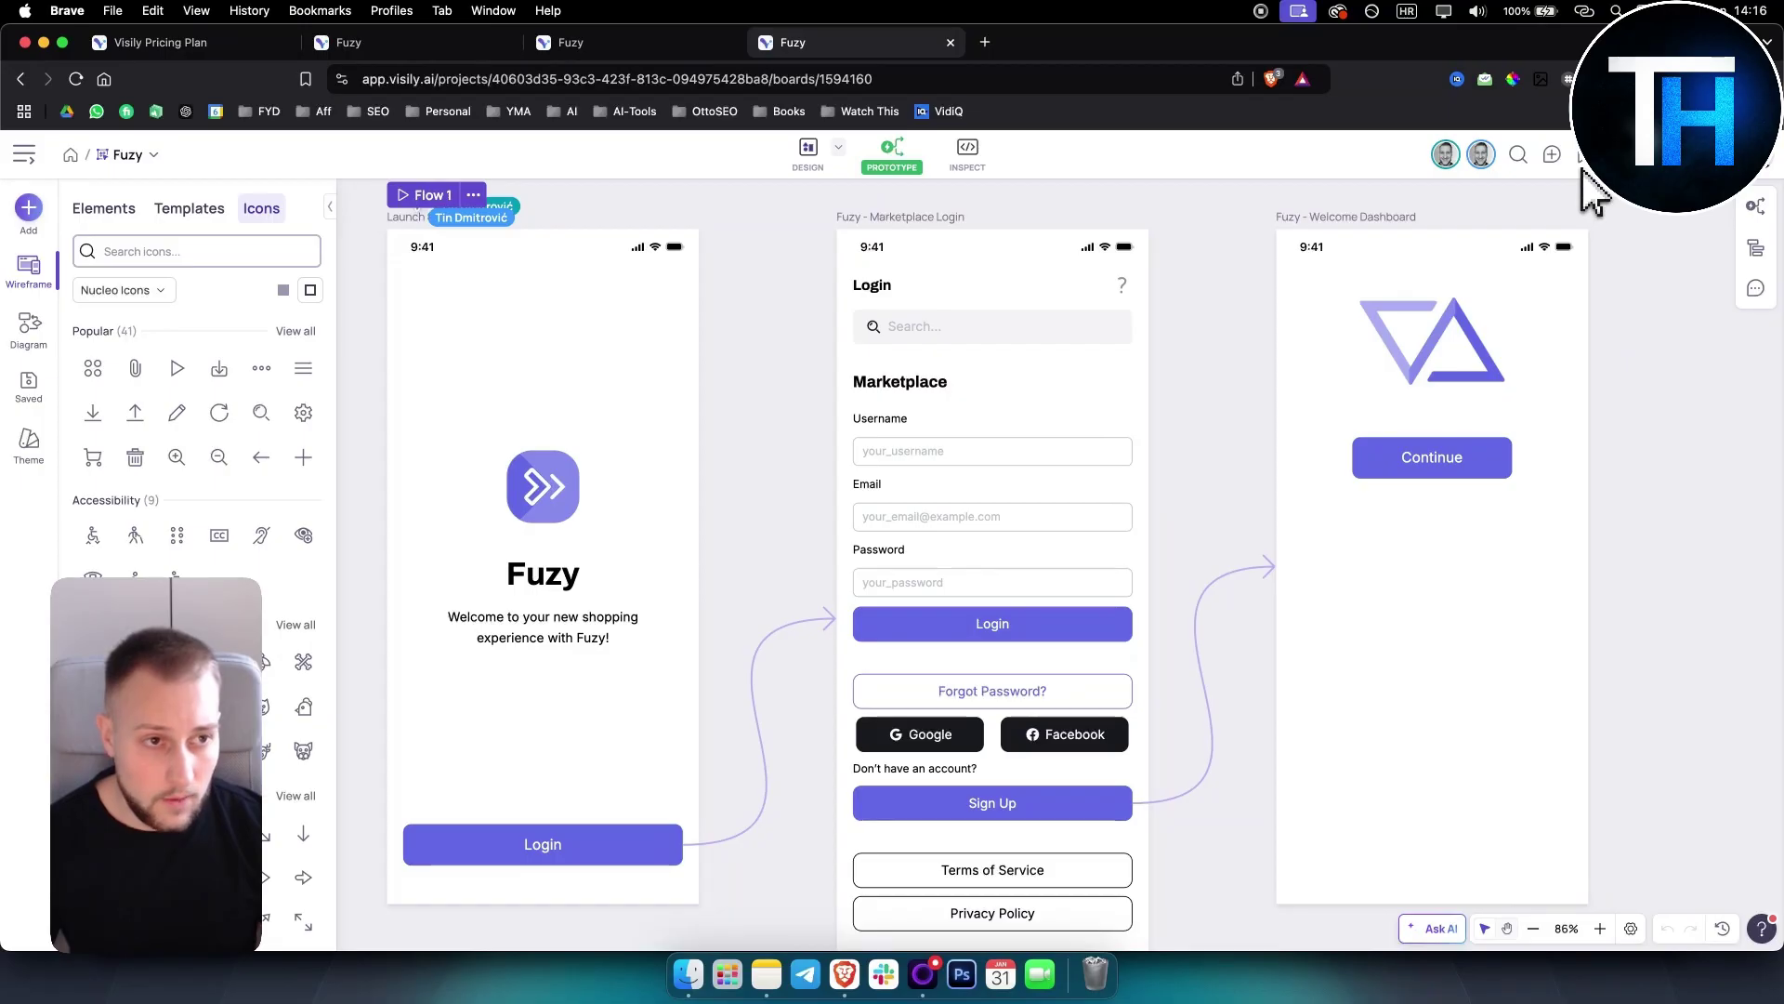
Step: Convert the Launch Screen to Figma, save the file to the Desktop, and close the conversion guide
right_click(555, 325)
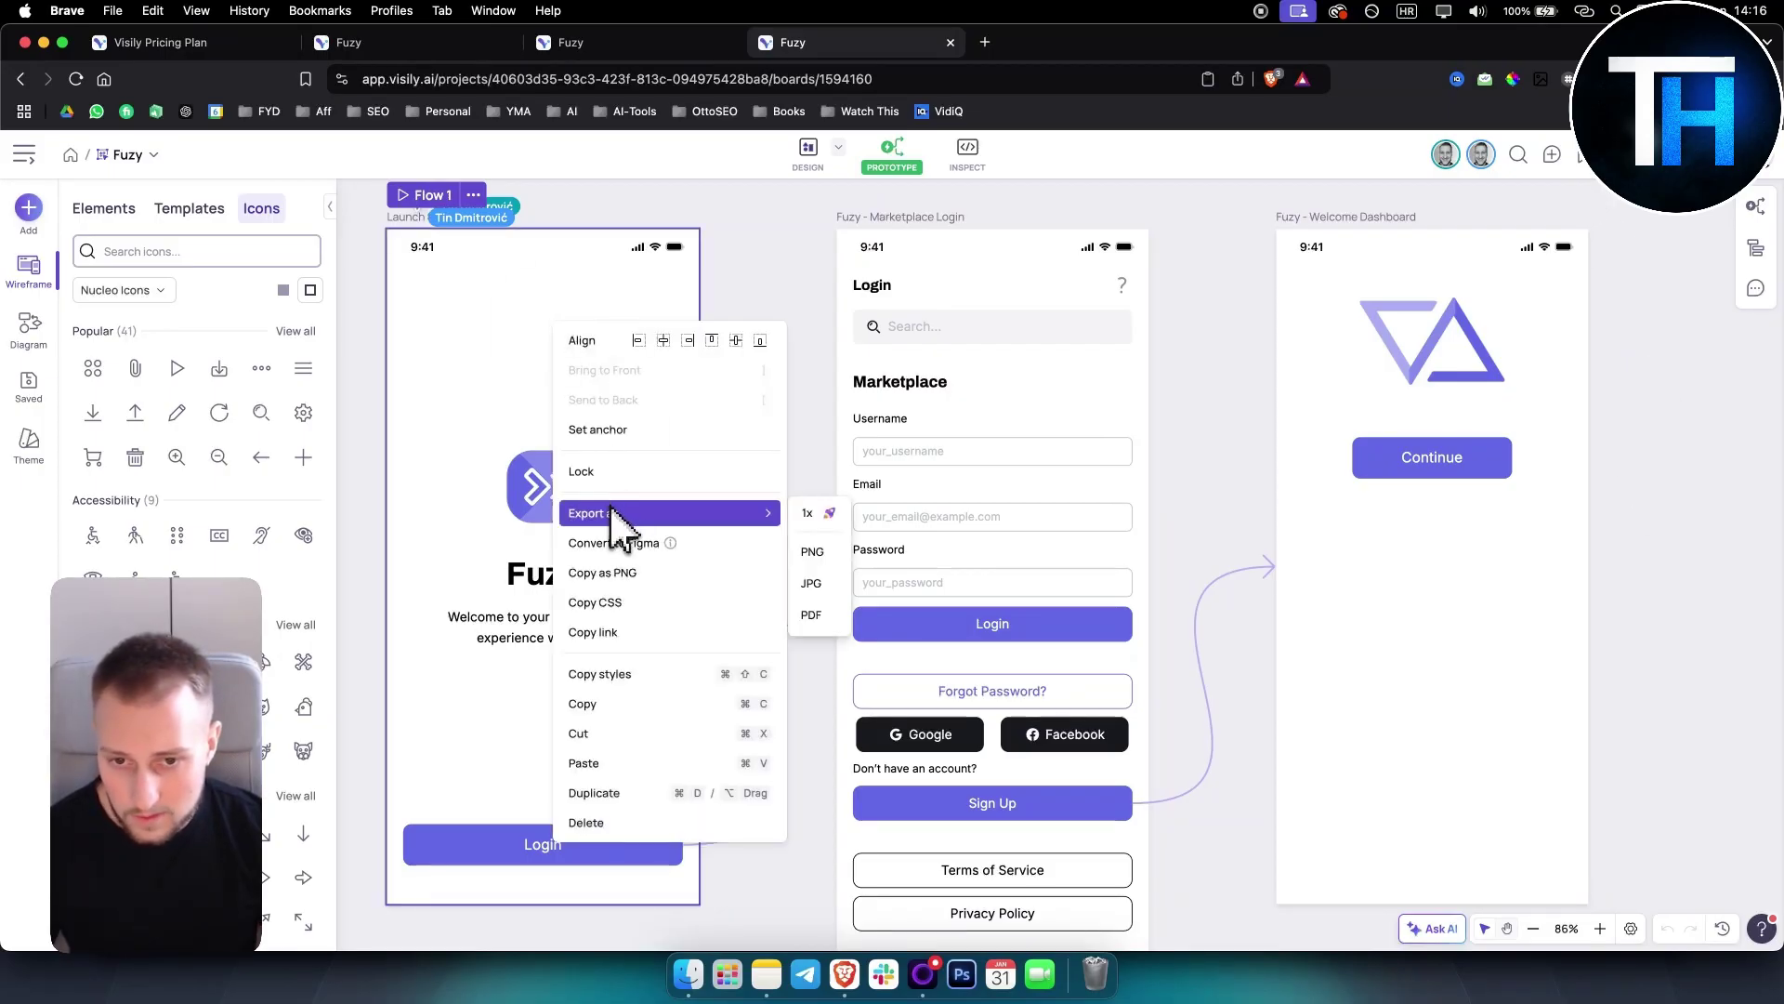
left_click(633, 546)
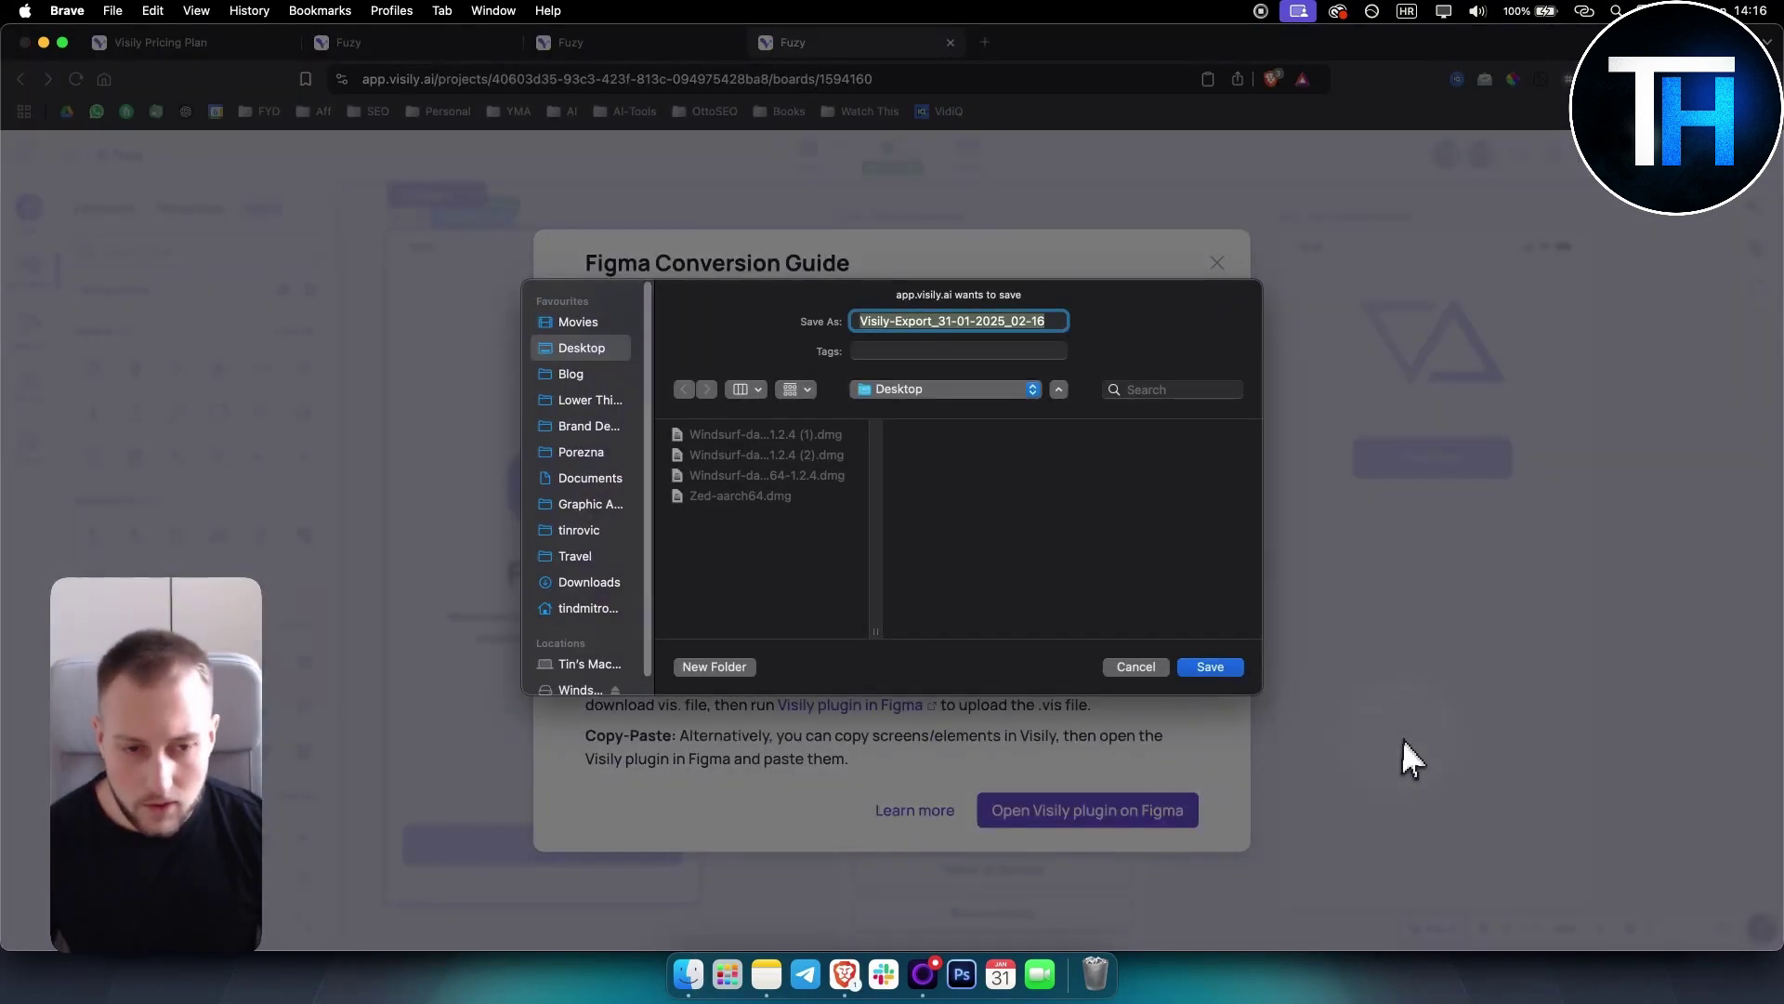
left_click(1210, 667)
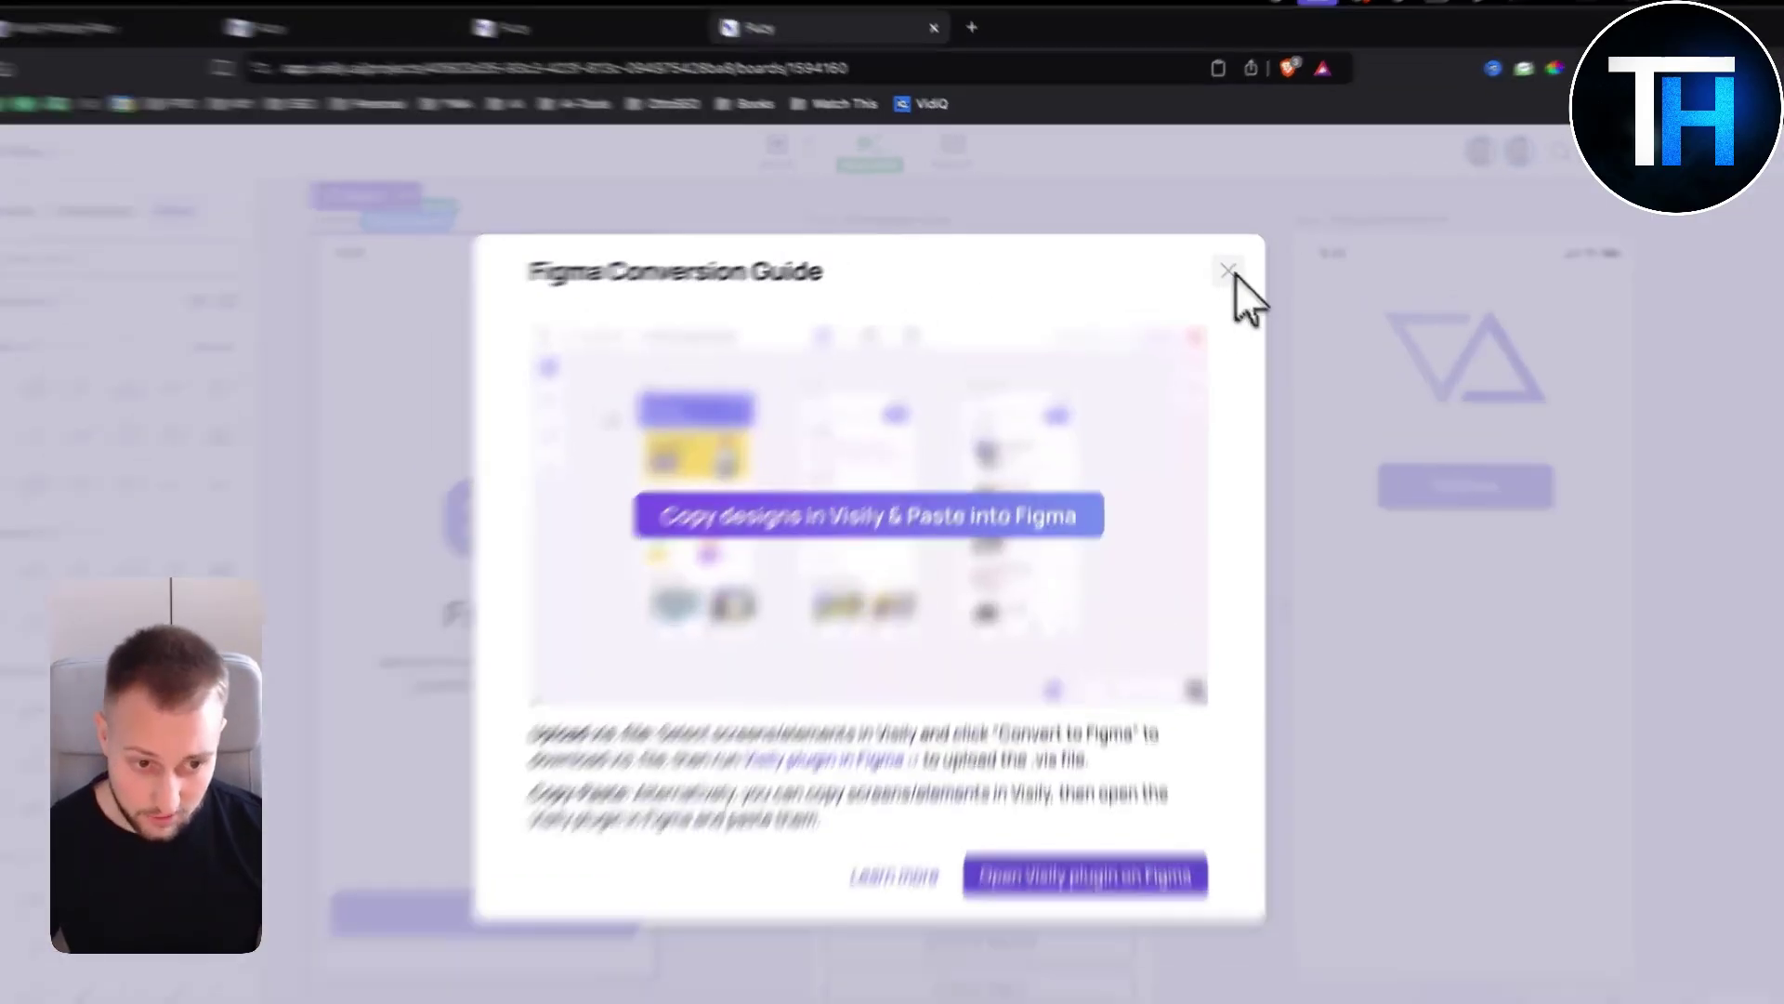
left_click(1229, 271)
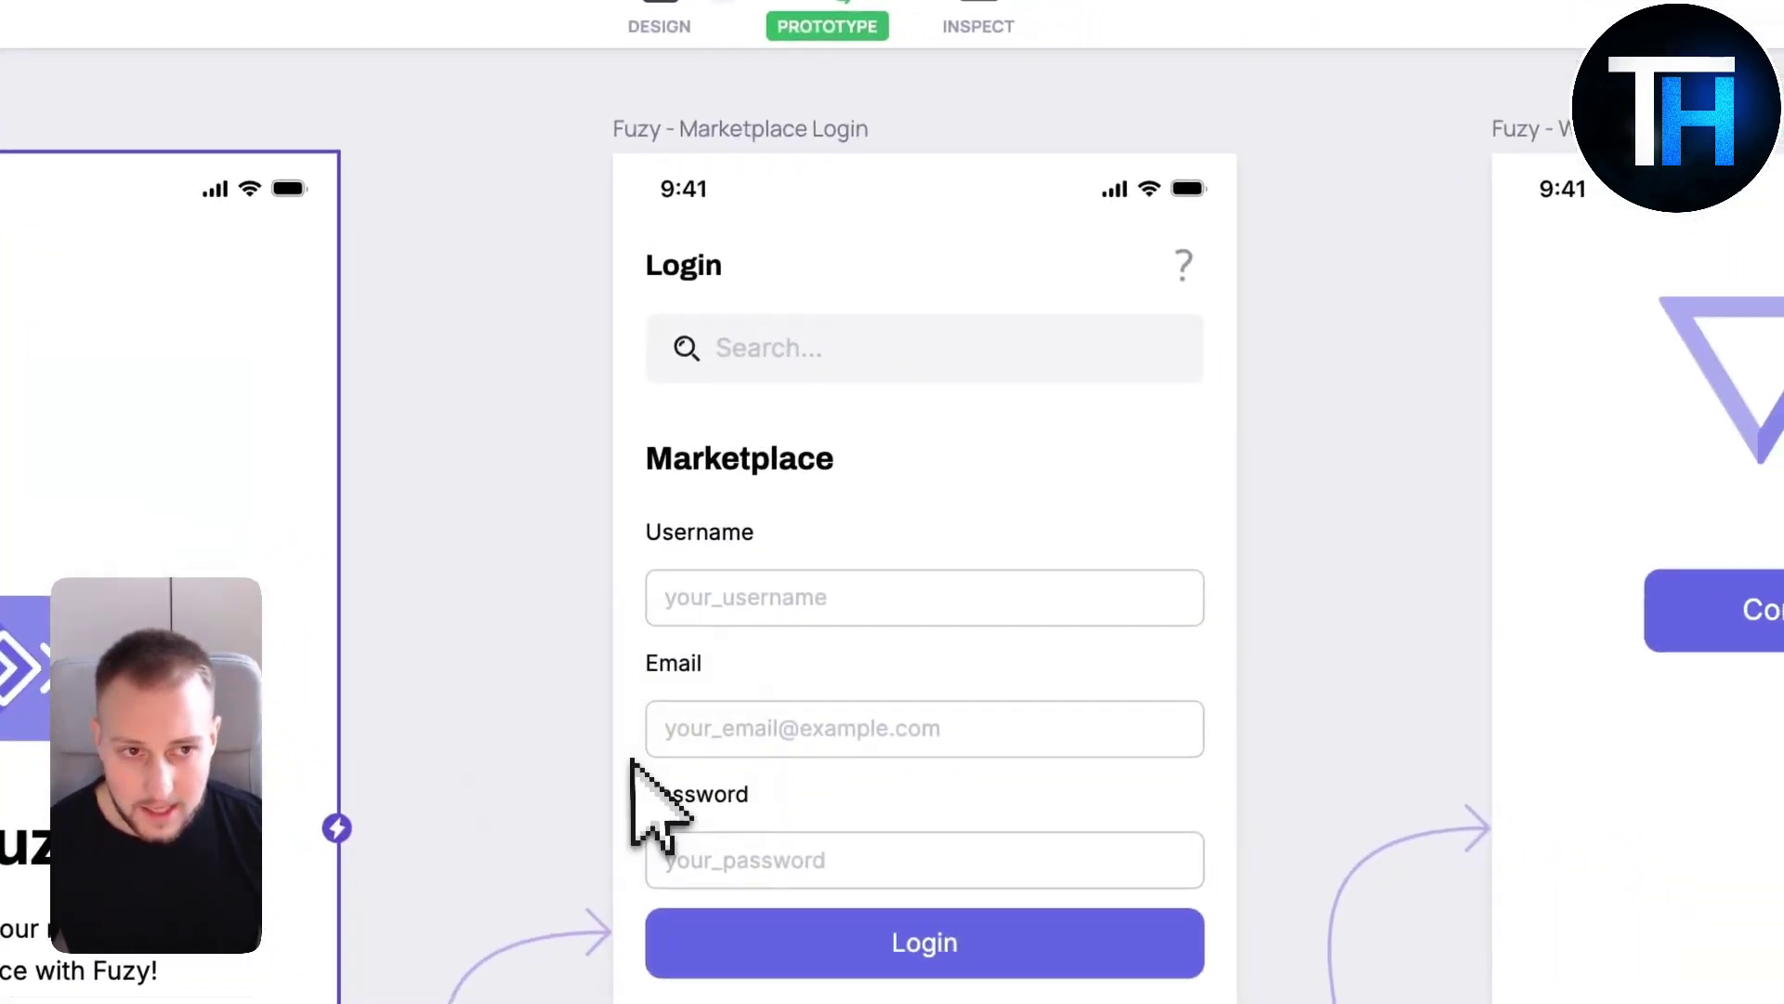
Step: Show the workspace menu with the Free plan, Search, Recent and Team Space
scroll(632, 762, "left", 5)
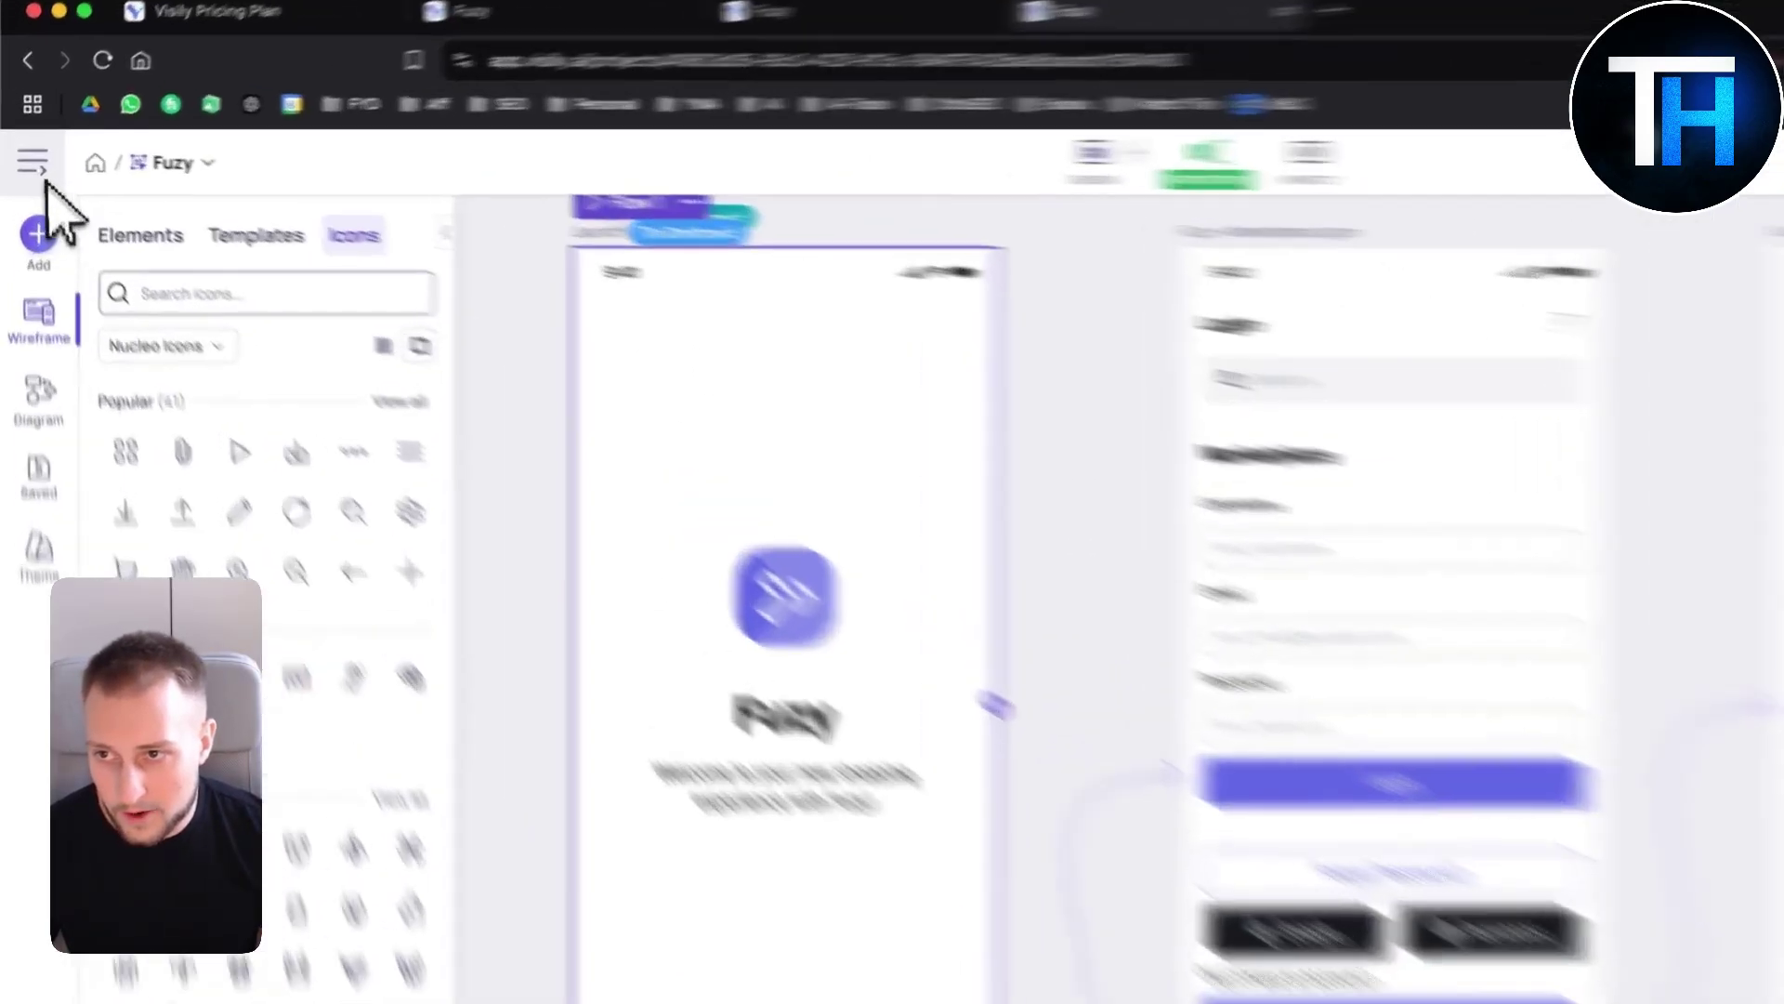
left_click(25, 157)
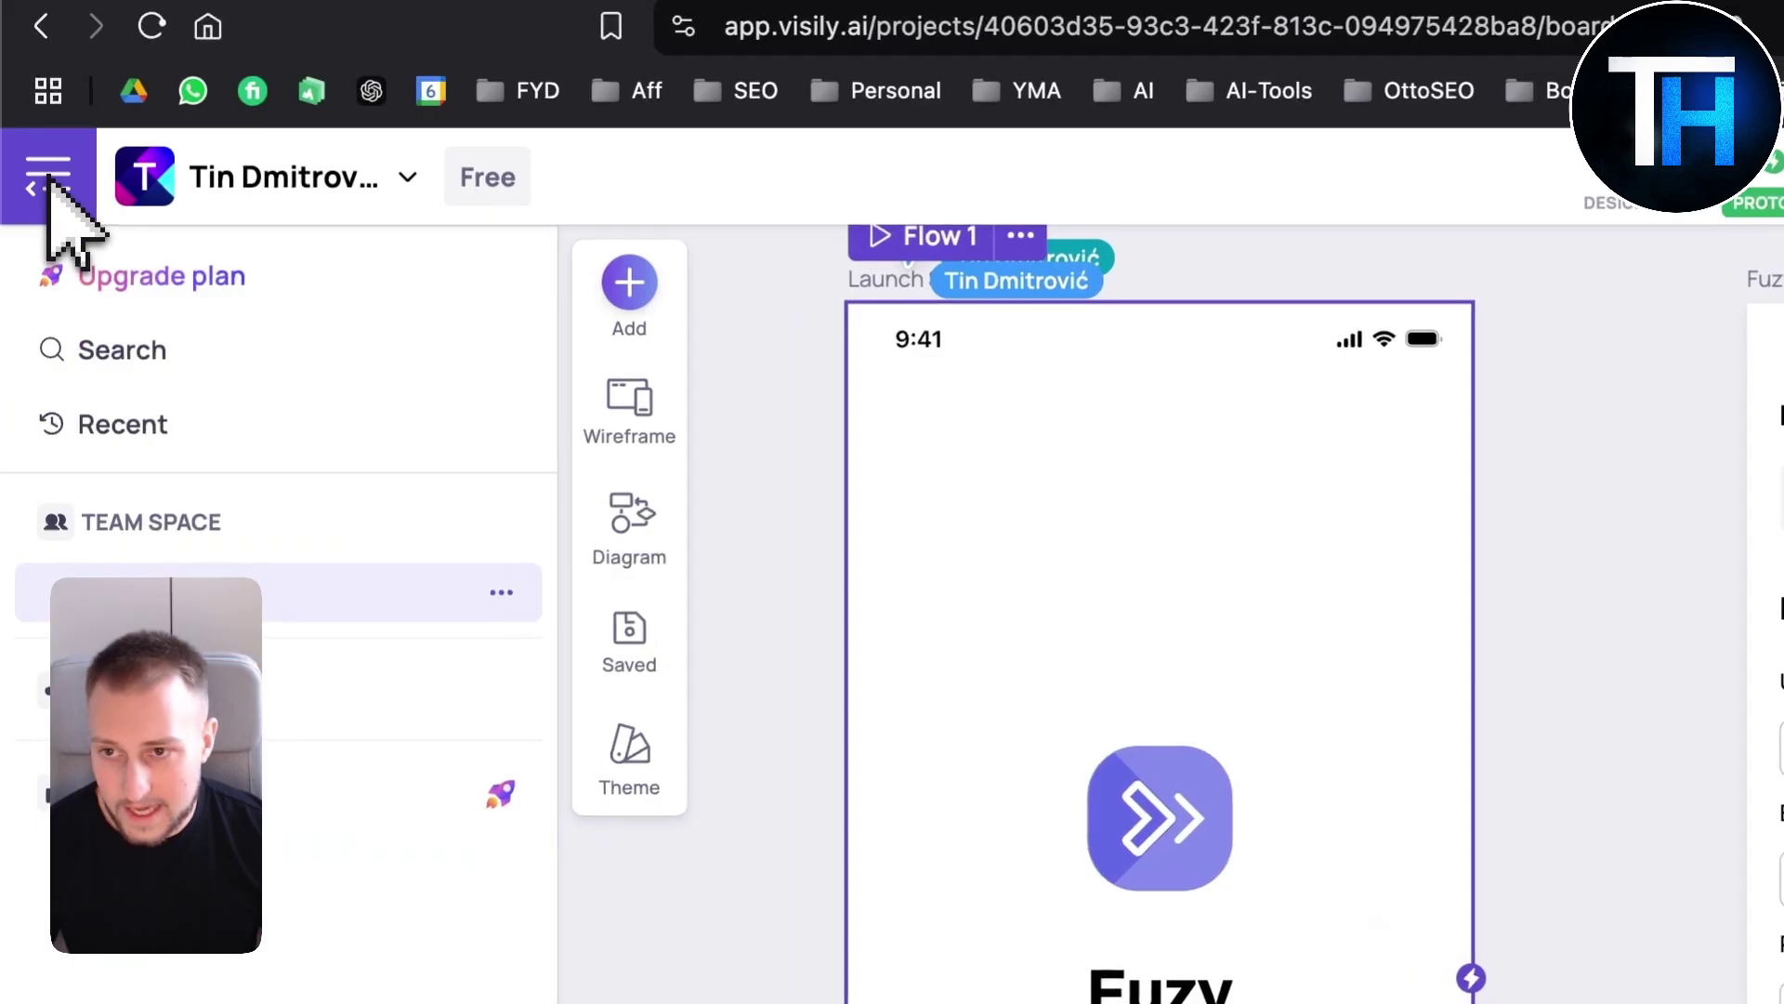